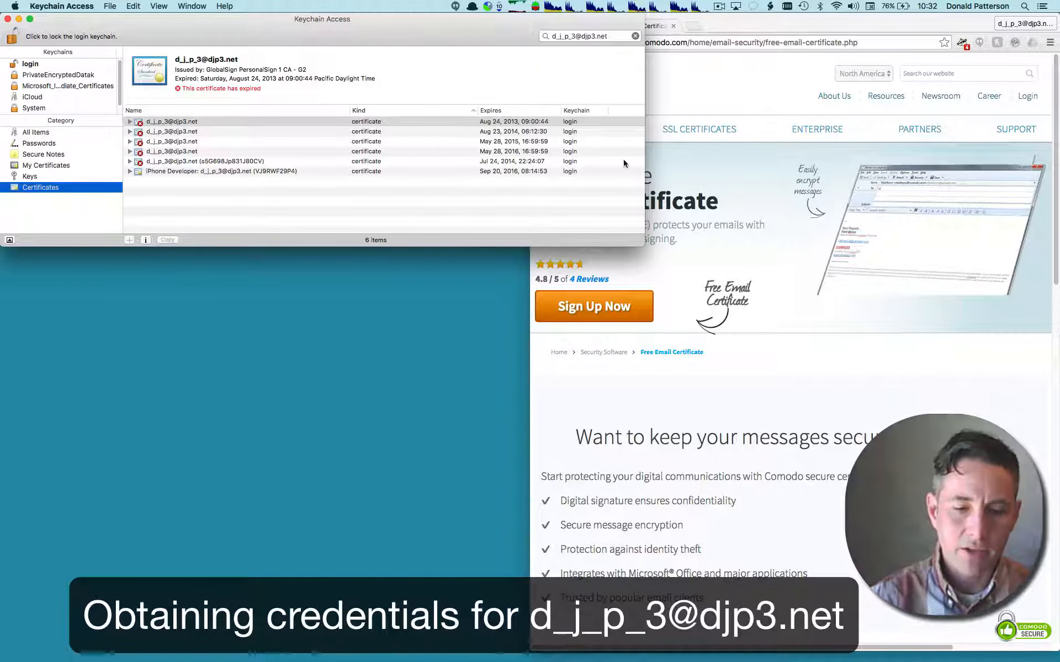
# - Open Comodo's free email certificate sign-up form in Chrome and fill in the applicant's first name, last name and email address
pyautogui.click(753, 81)
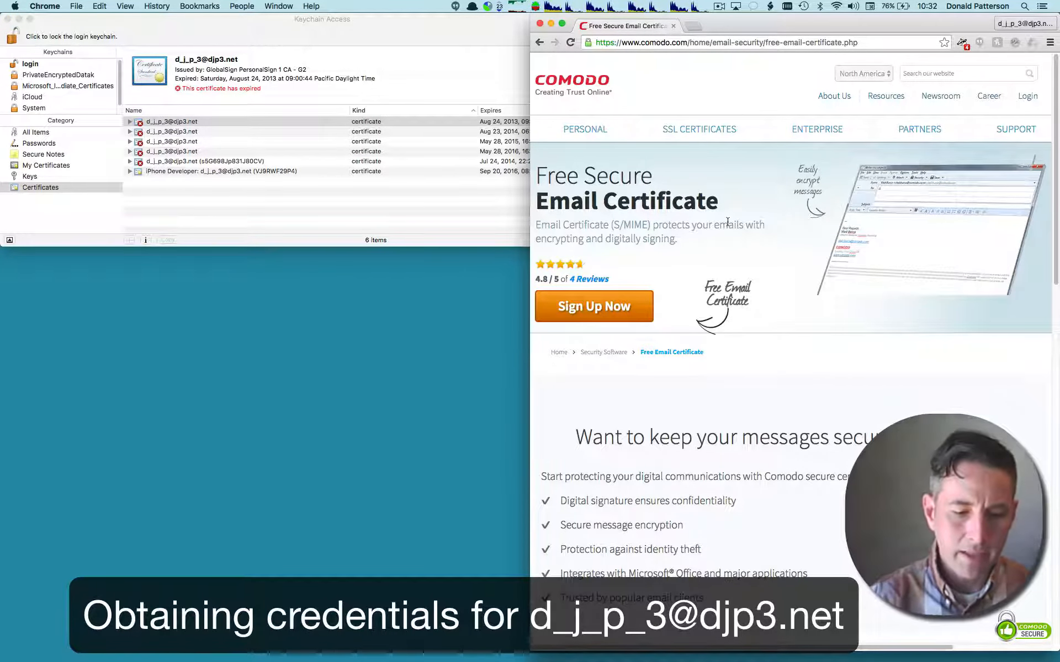
pyautogui.click(607, 316)
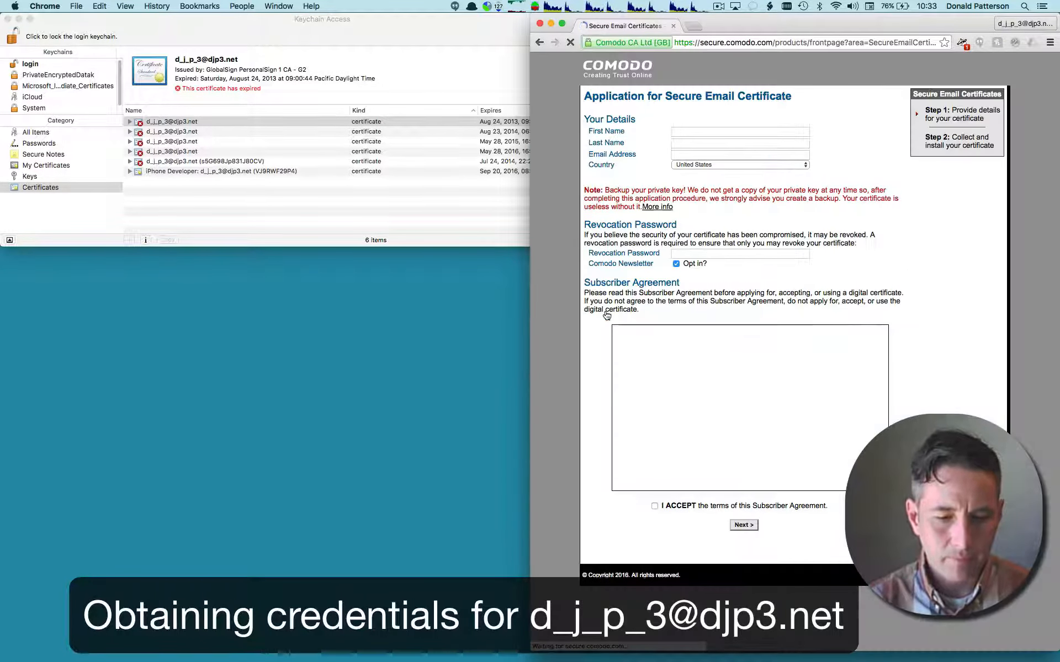
pyautogui.click(730, 131)
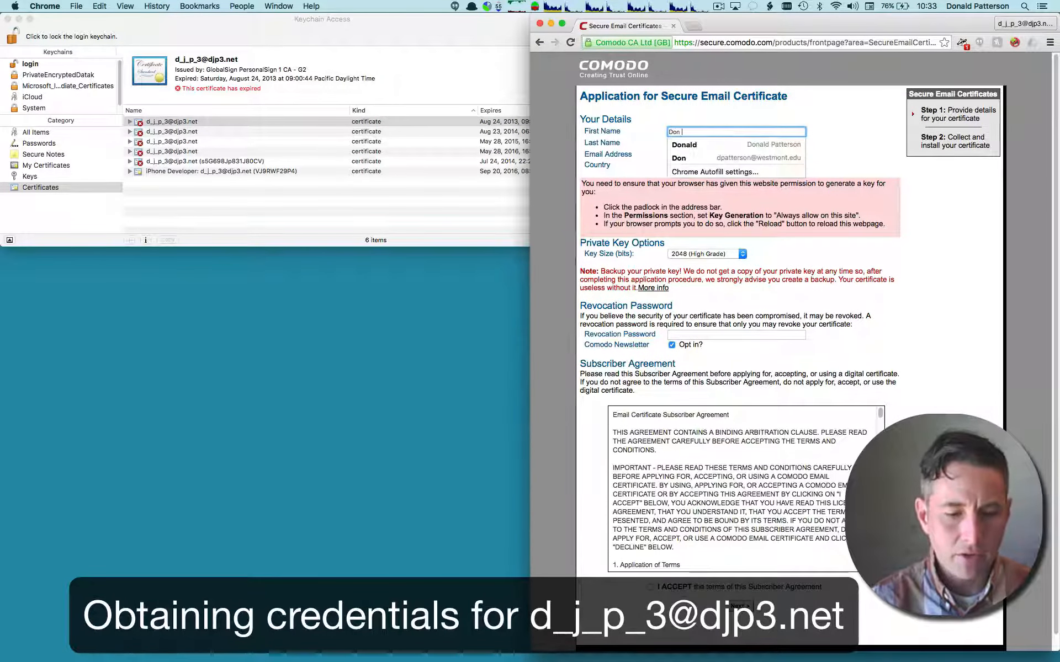
pyautogui.press('Tab')
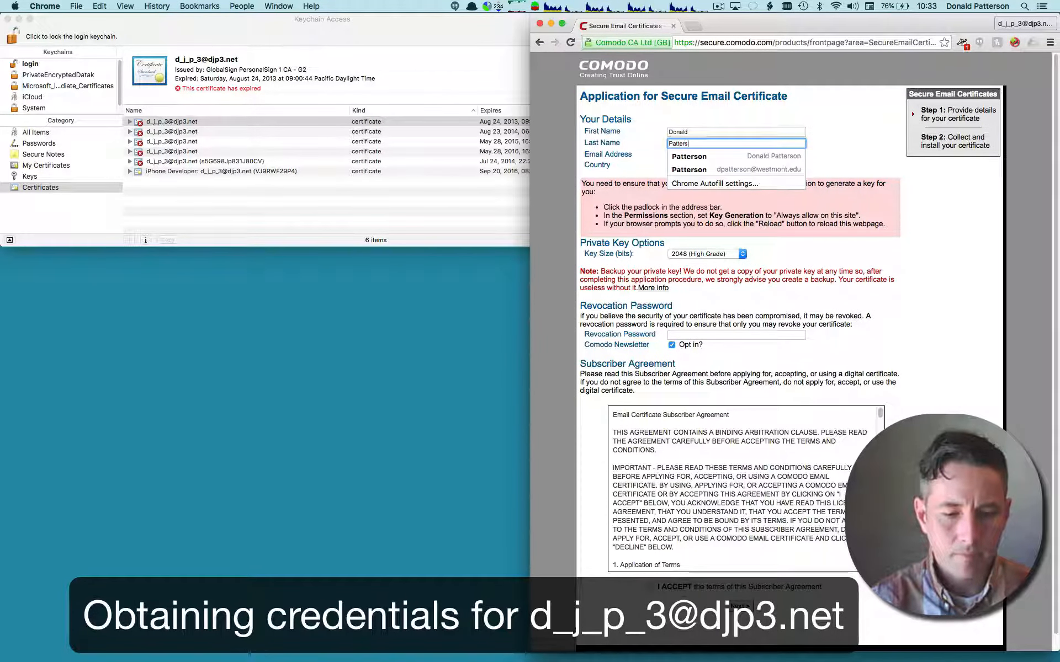
pyautogui.press('Tab')
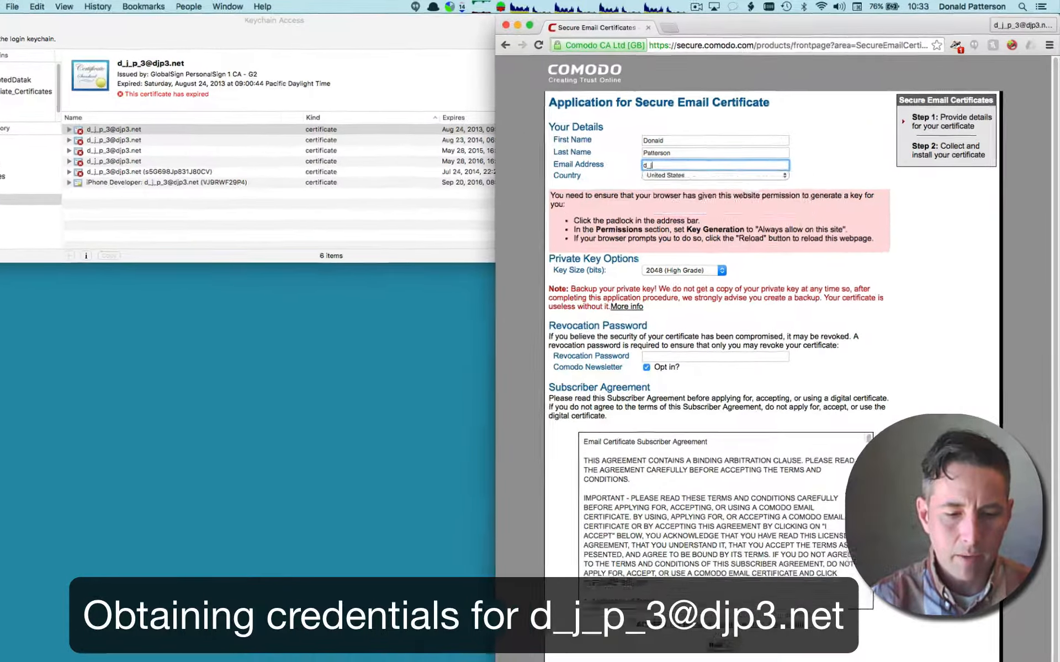
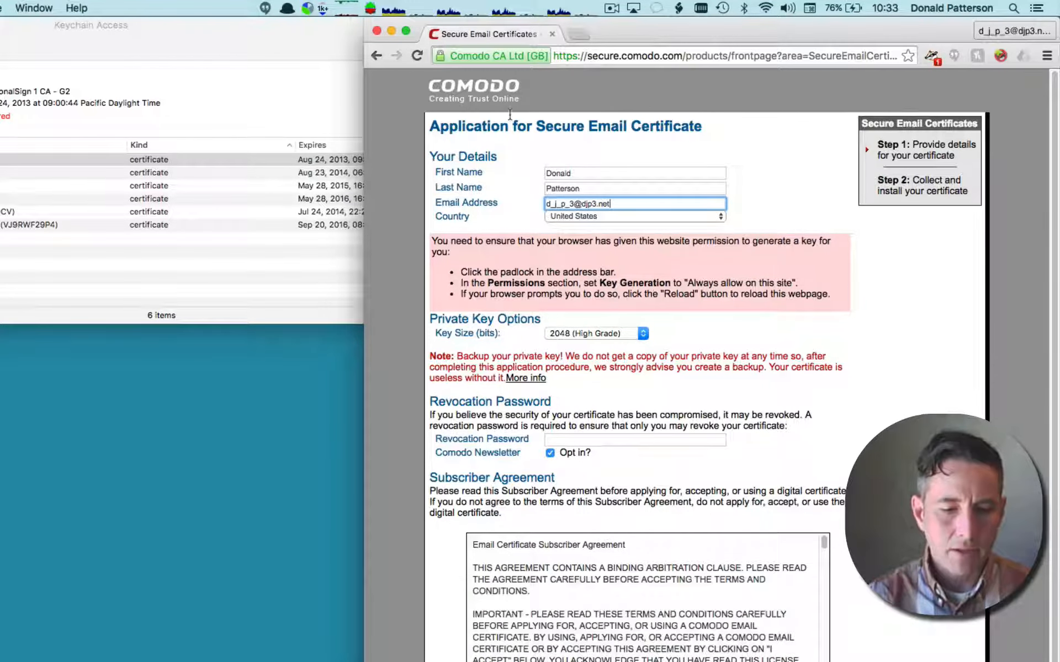
# - Set the site's Key Generation permission to "Always allow on this site" and keep the key size at 2048 (High Grade)
pyautogui.click(501, 58)
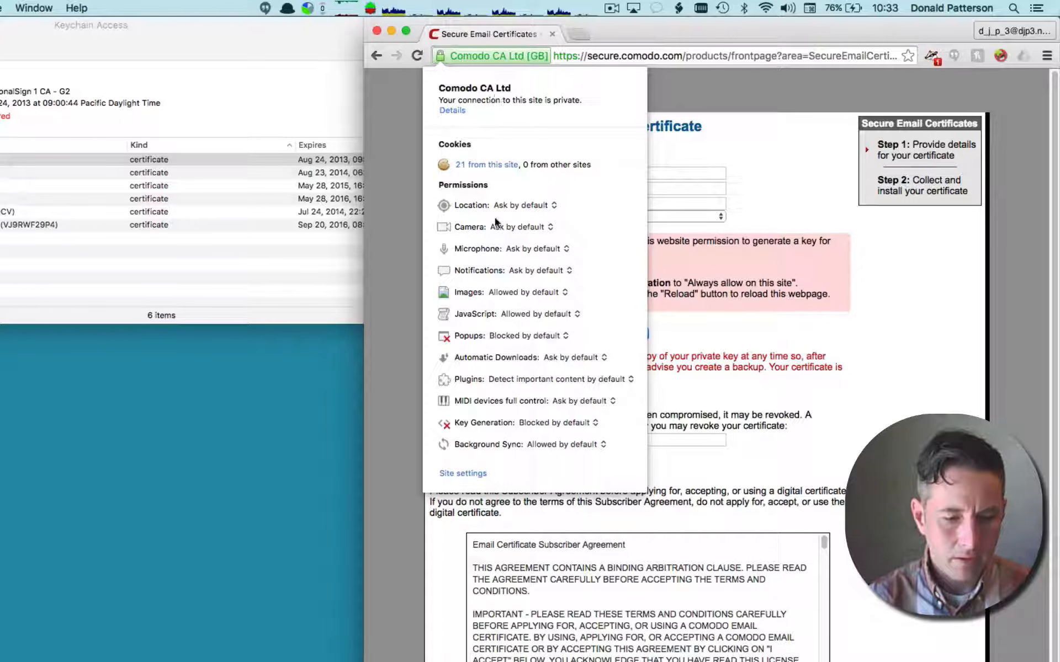
pyautogui.click(592, 423)
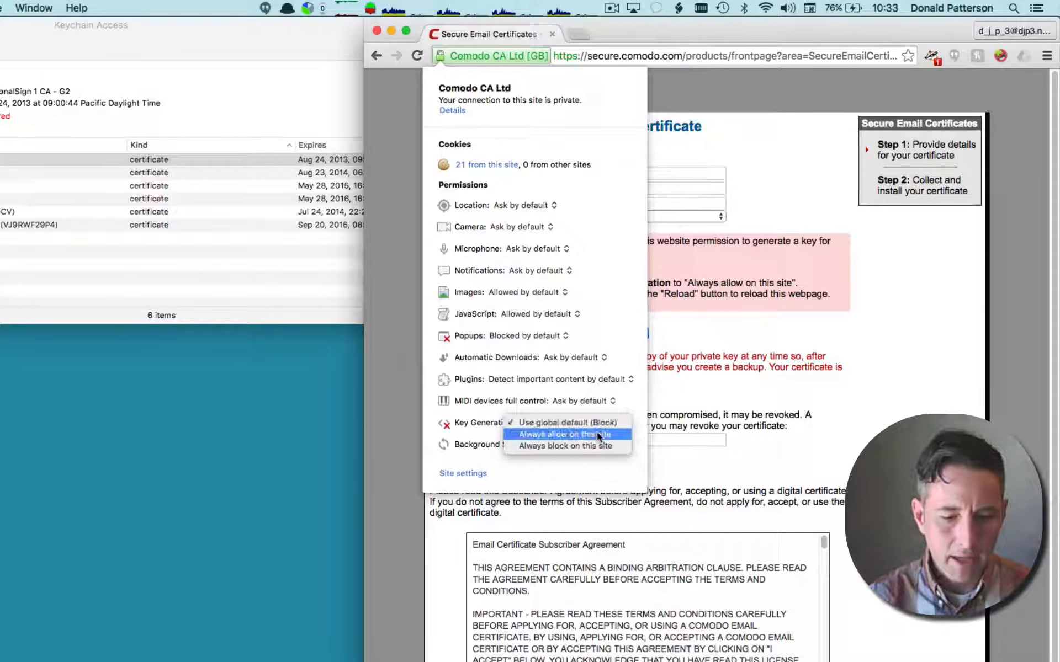
pyautogui.click(603, 435)
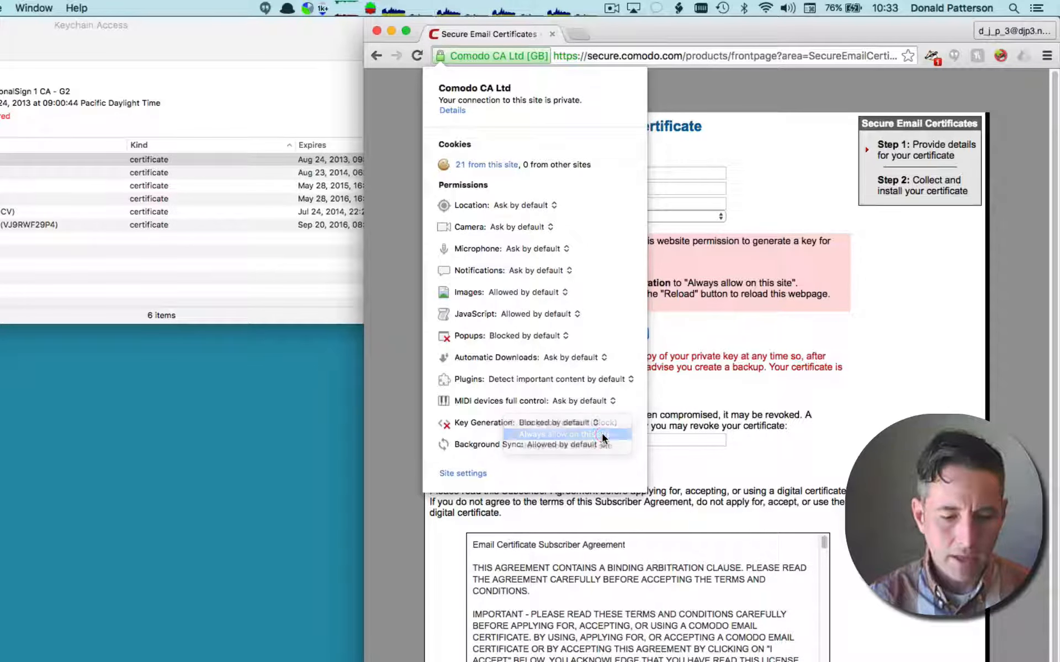
pyautogui.click(871, 403)
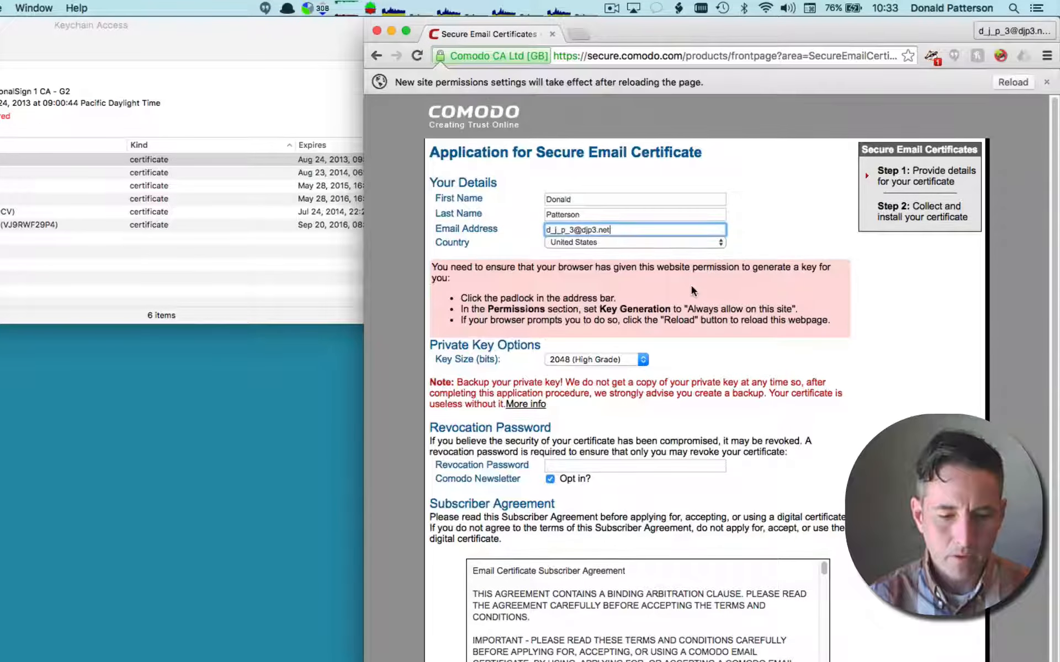
pyautogui.click(643, 359)
pyautogui.click(643, 360)
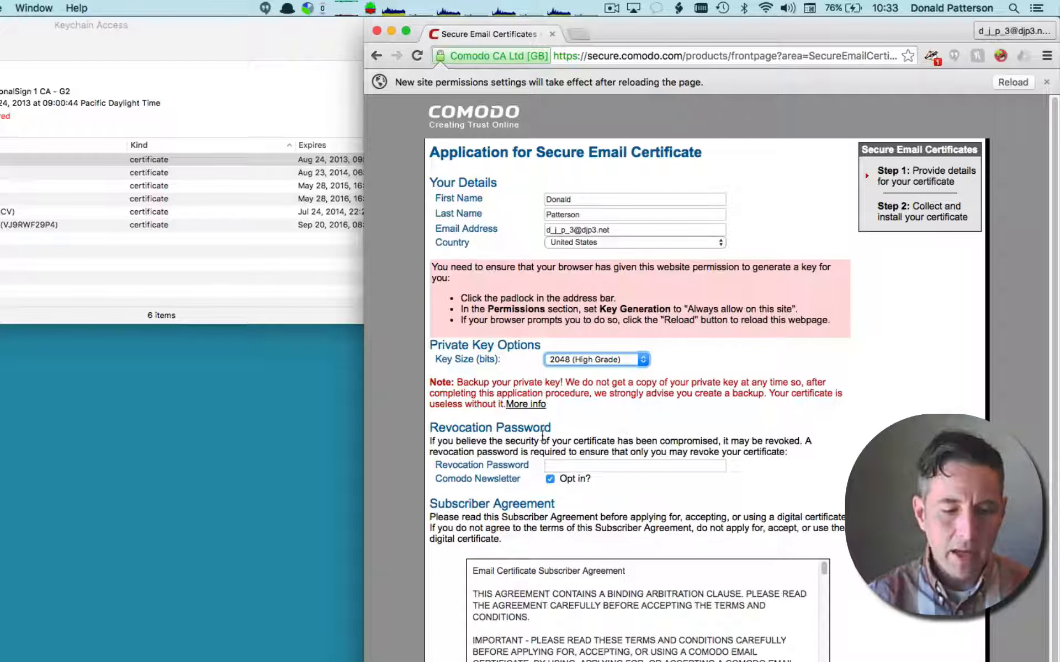
# - Switch to Keychain Access and generate a 31-character Letters & Numbers password for a new password item
pyautogui.click(588, 465)
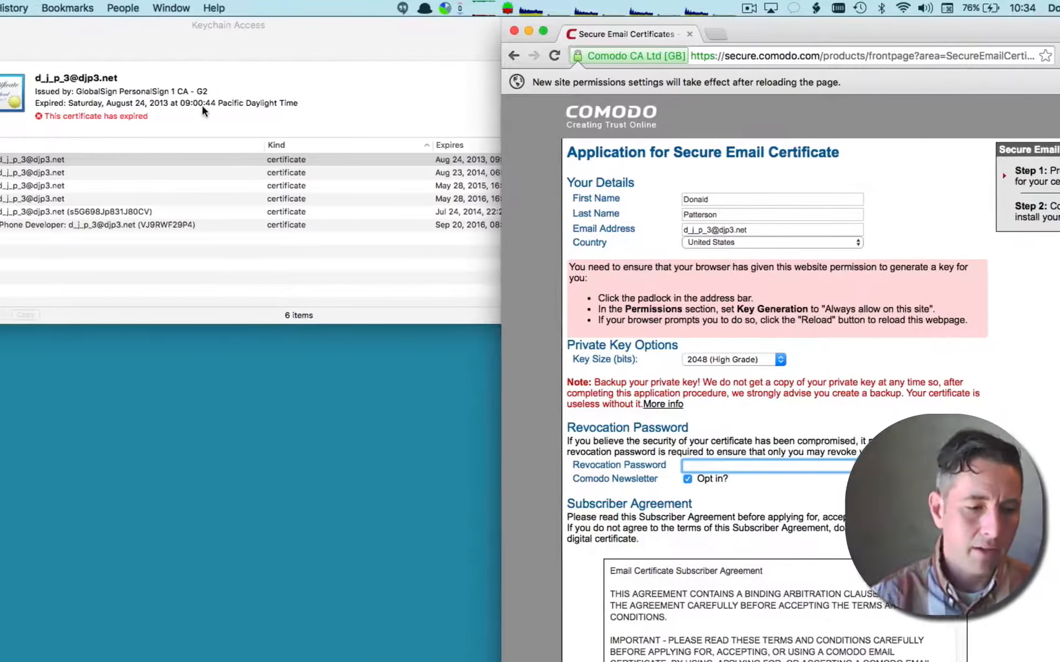
pyautogui.click(243, 64)
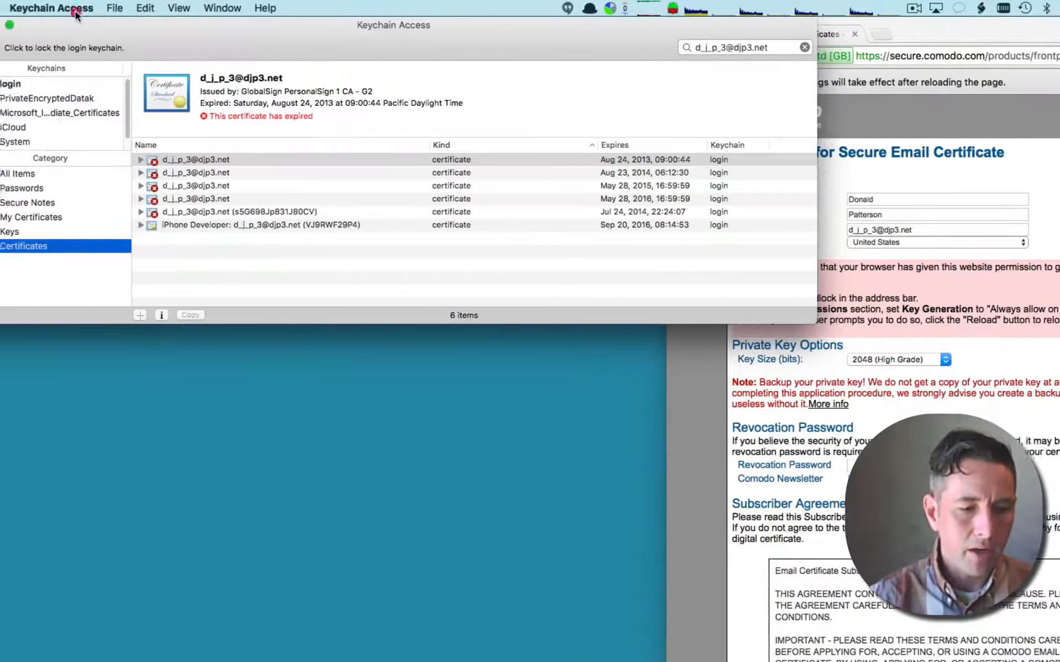
pyautogui.click(75, 14)
pyautogui.moveTo(115, 8)
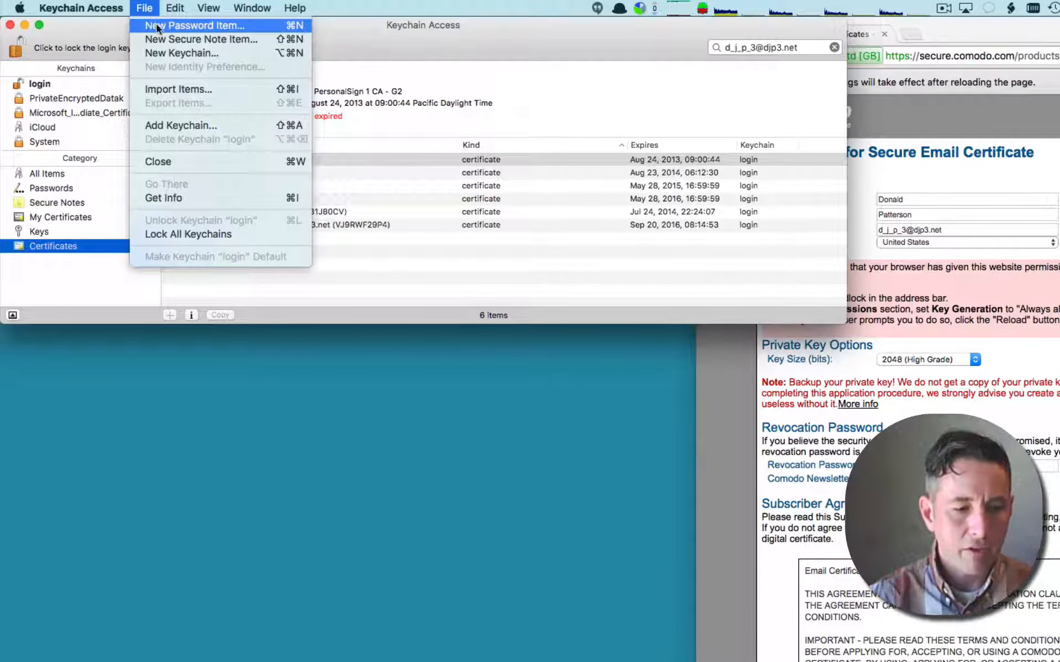
pyautogui.click(157, 25)
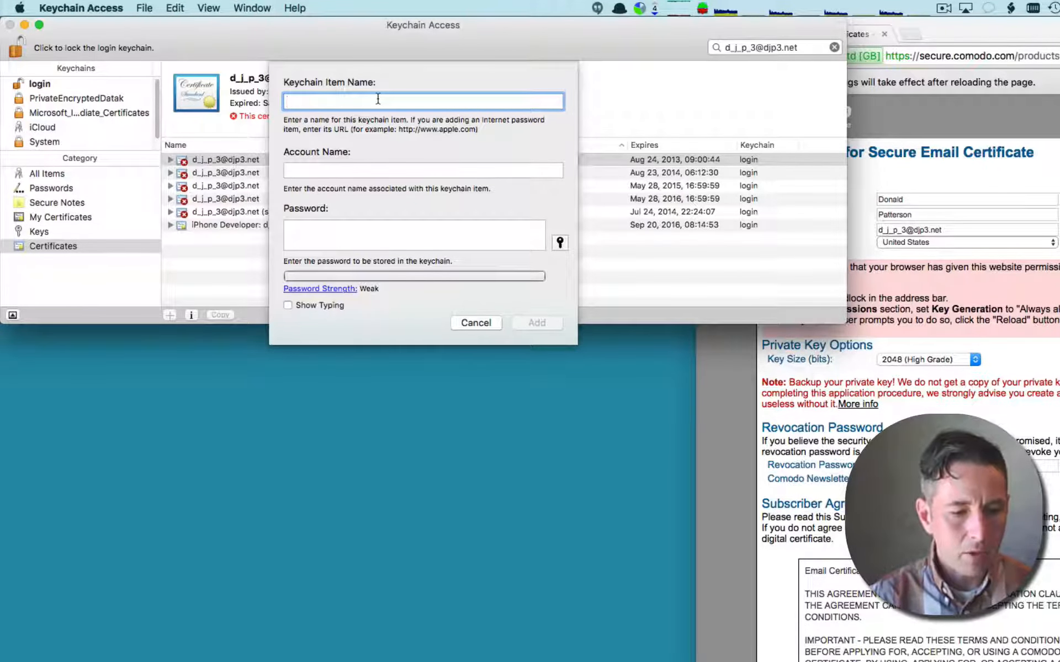
pyautogui.click(559, 242)
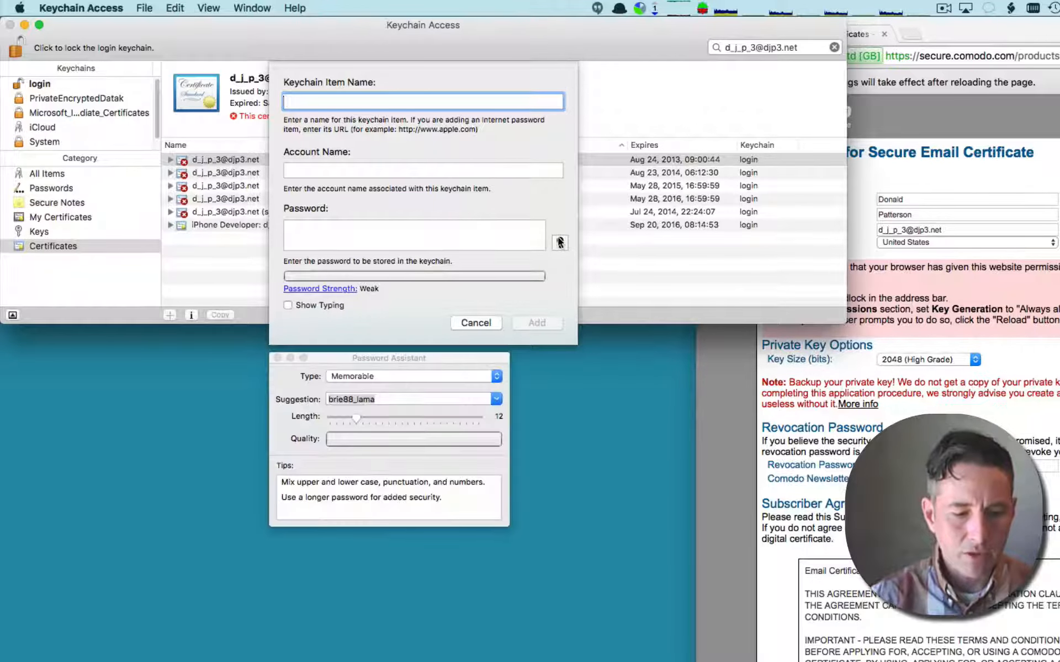
pyautogui.moveTo(355, 420); pyautogui.dragTo(478, 418)
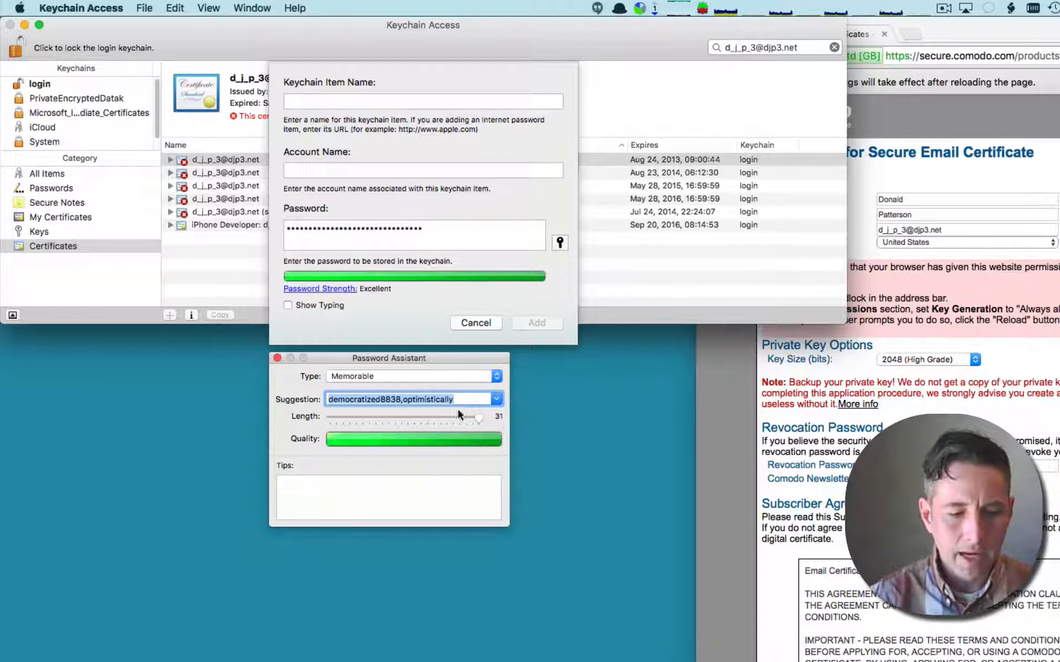
pyautogui.click(494, 377)
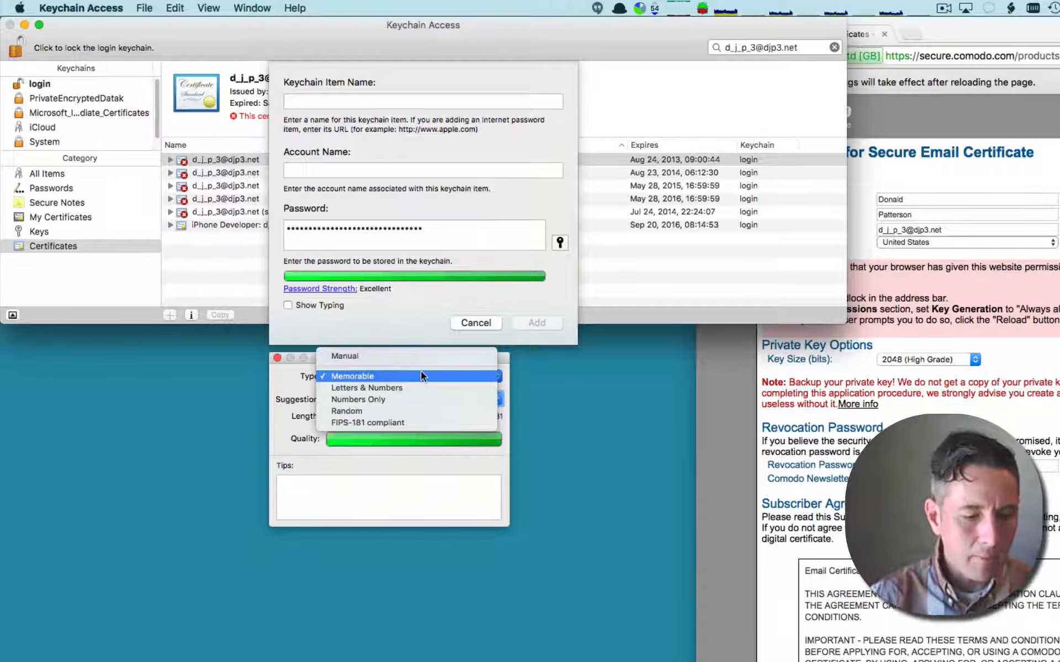
pyautogui.click(418, 390)
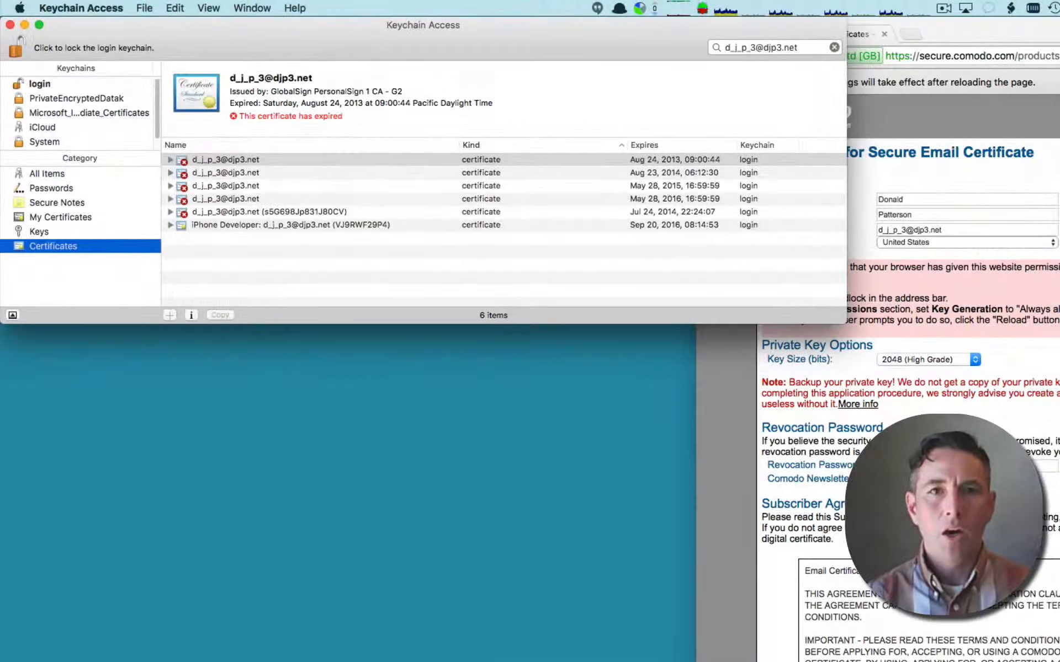
# - Return to the Comodo form in Chrome, paste the generated revocation password and opt out of the Comodo Newsletter
pyautogui.click(865, 431)
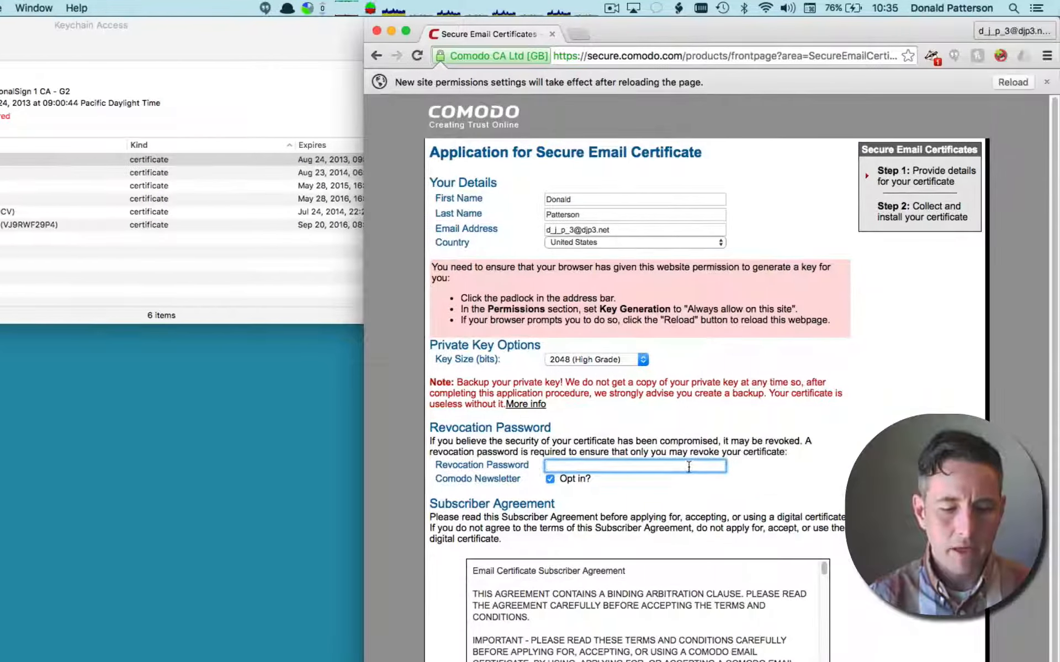
pyautogui.click(1021, 467)
pyautogui.press('super+v')
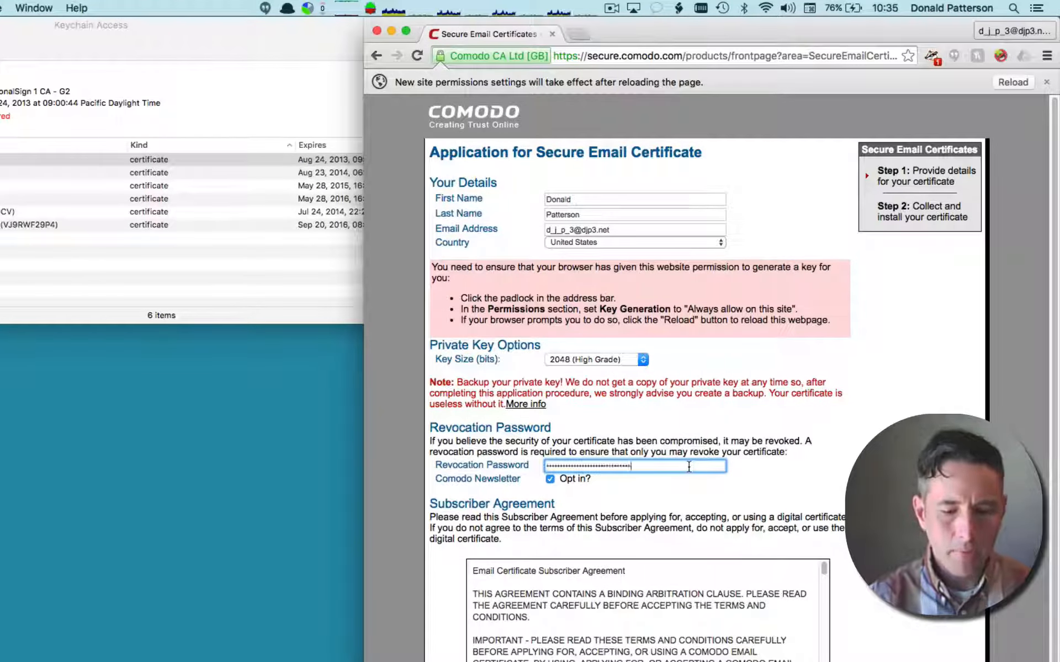
pyautogui.click(549, 480)
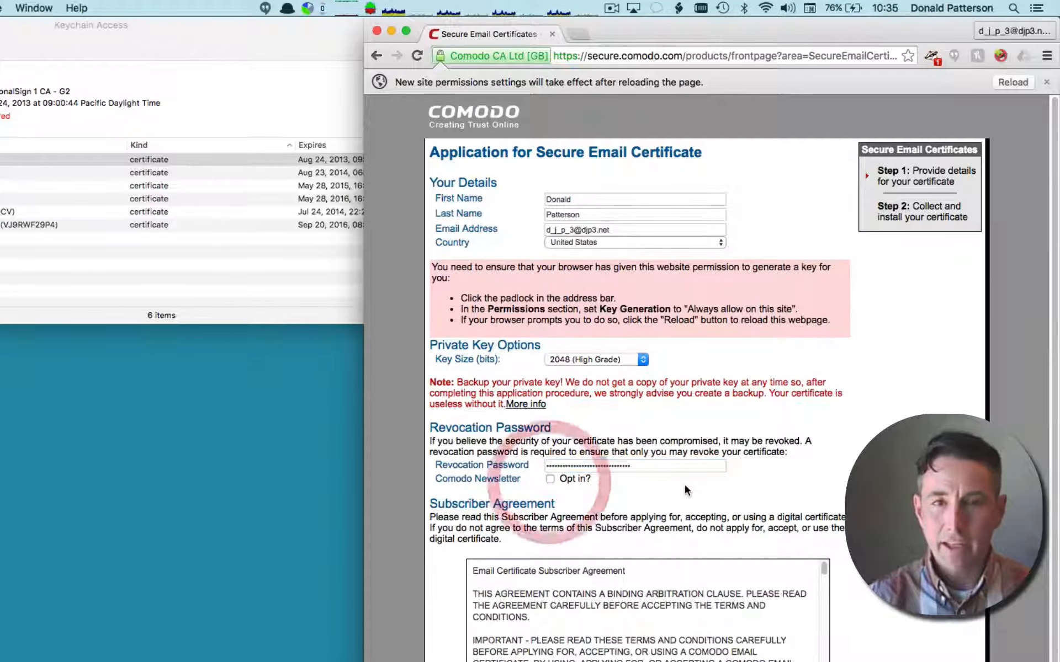
# - Accept the Subscriber Agreement and submit the certificate application, letting the browser save the site password
pyautogui.scroll(-3, 699, 296)
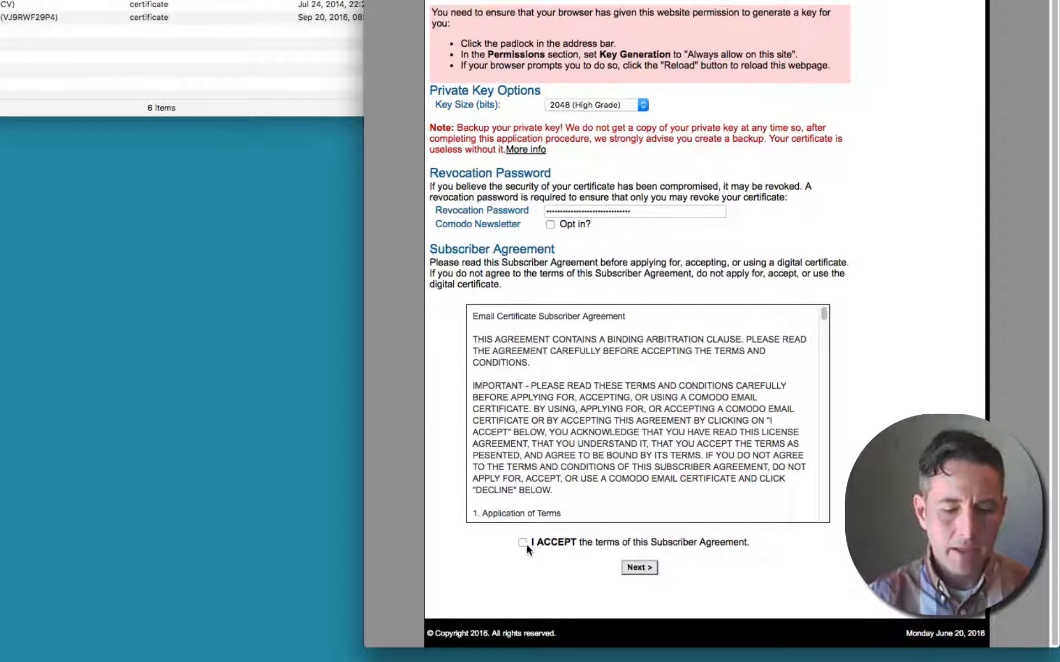
pyautogui.click(522, 543)
pyautogui.click(803, 447)
pyautogui.scroll(-15, 804, 447)
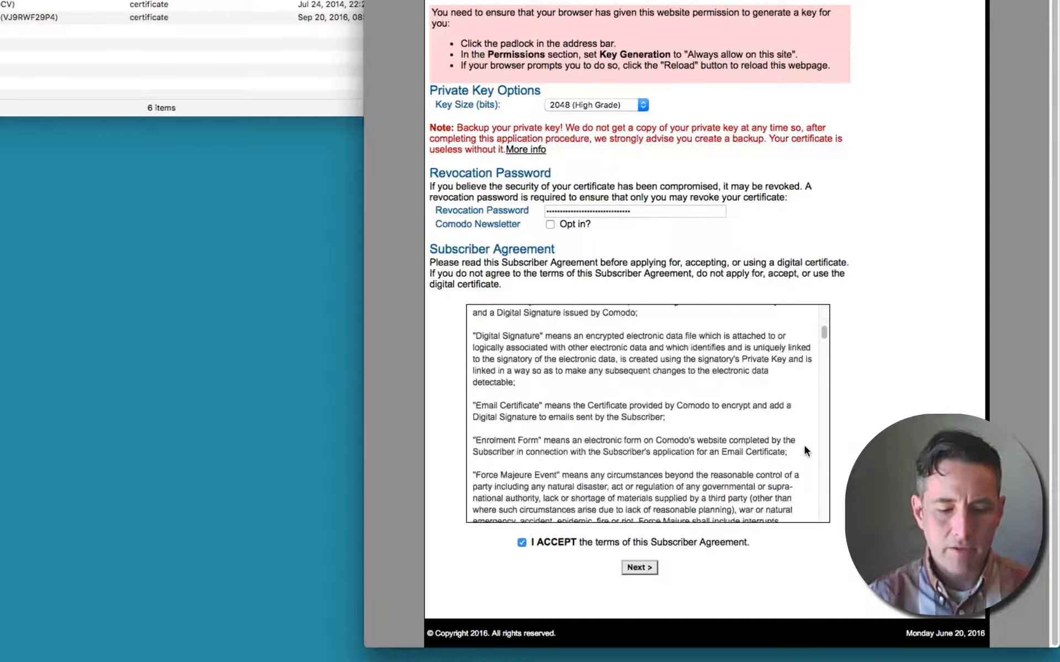
pyautogui.scroll(-5, 803, 446)
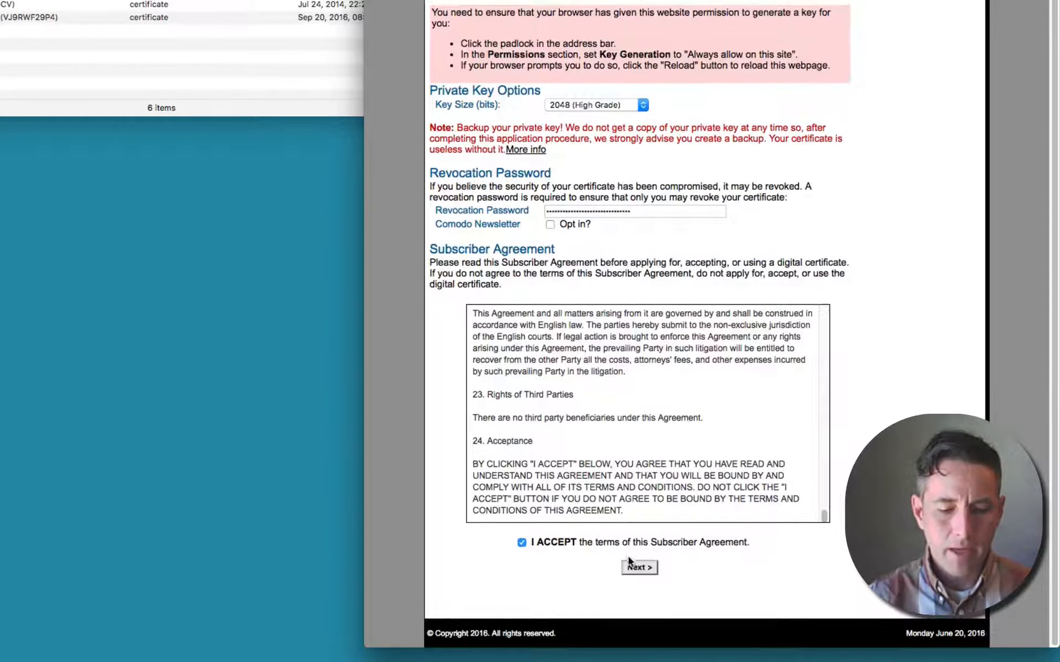
pyautogui.click(631, 568)
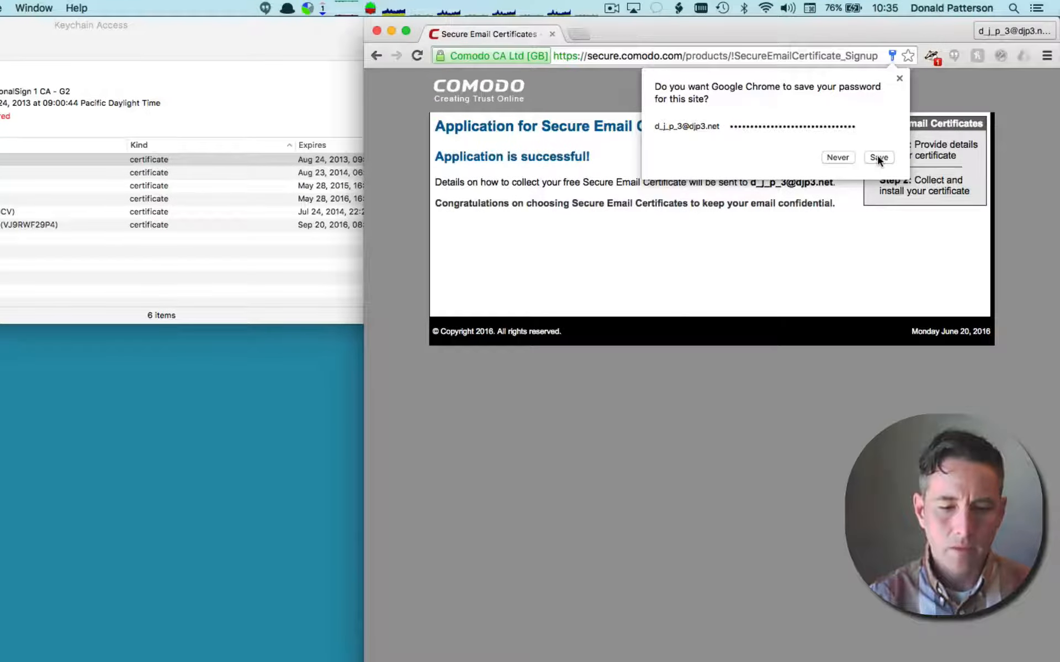
pyautogui.click(879, 158)
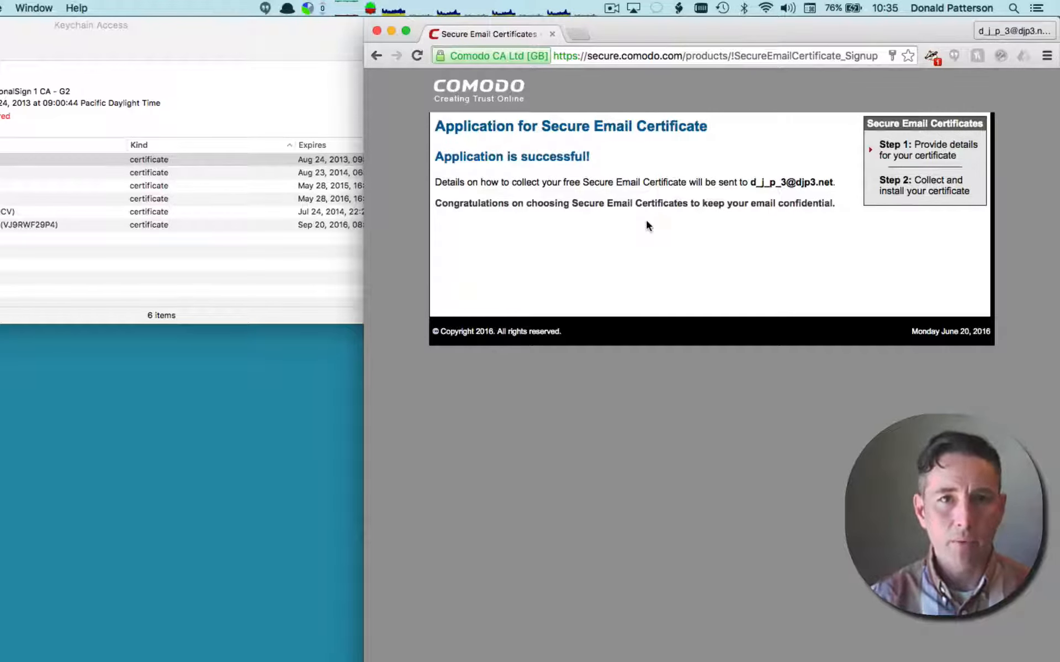
# - Switch to Mail, widen its window and collect the certificate through the install link in the Comodo email
pyautogui.click(326, 48)
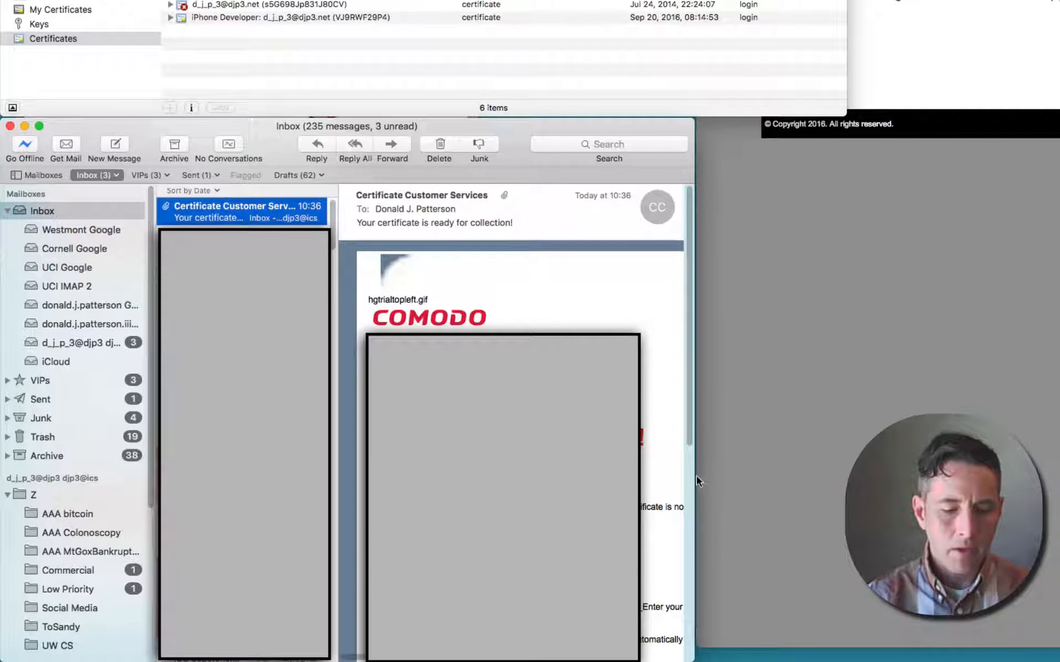
pyautogui.moveTo(695, 478); pyautogui.dragTo(849, 488)
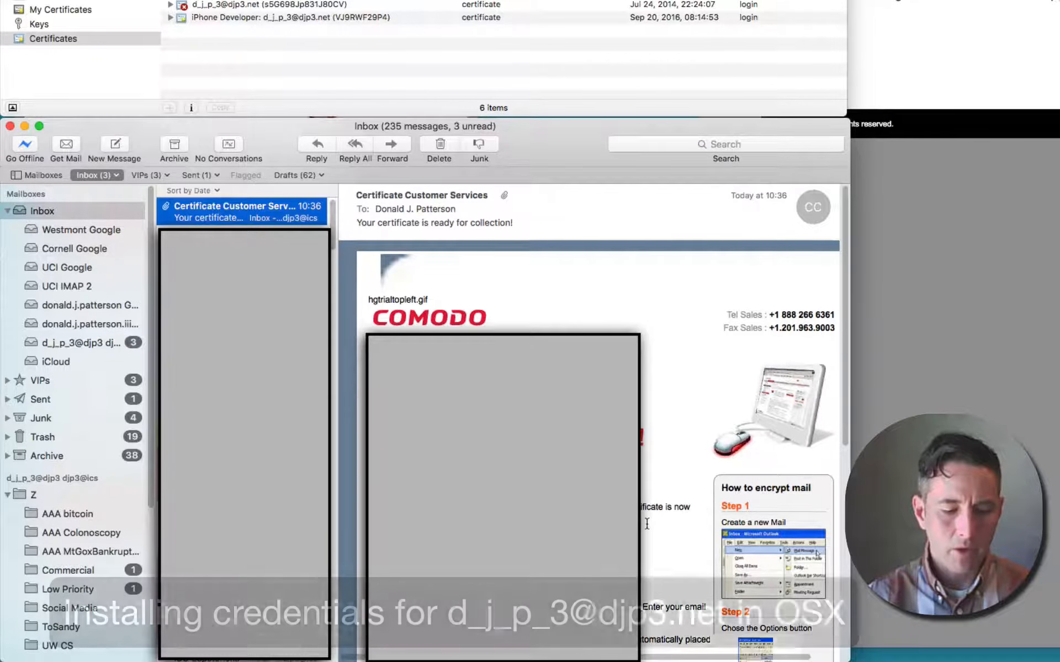
pyautogui.scroll(-3, 648, 527)
pyautogui.scroll(-8, 648, 528)
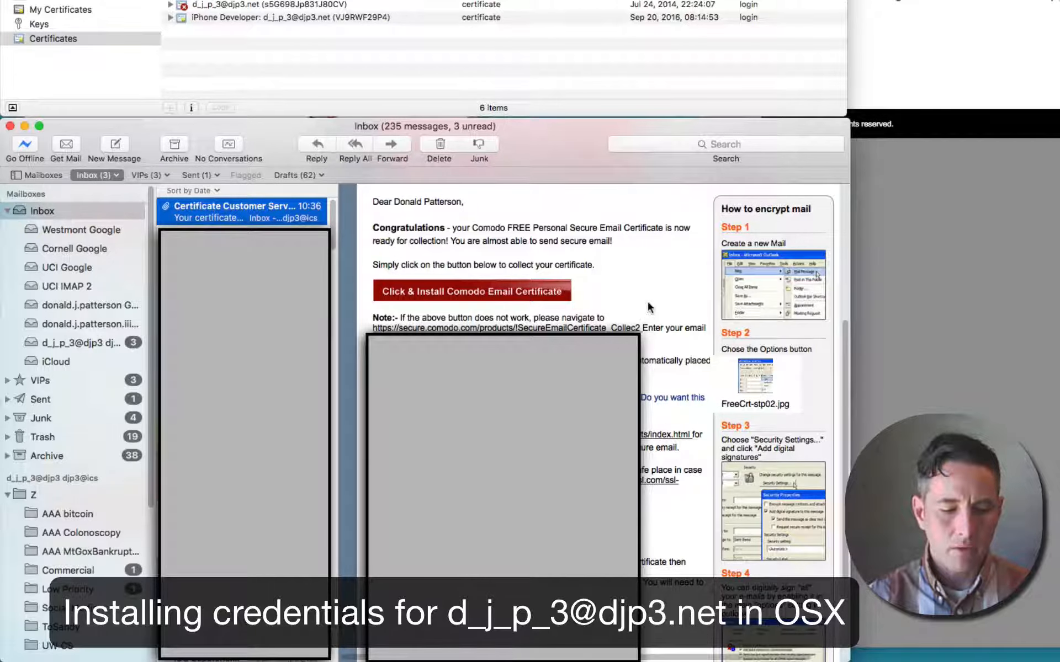
pyautogui.click(511, 293)
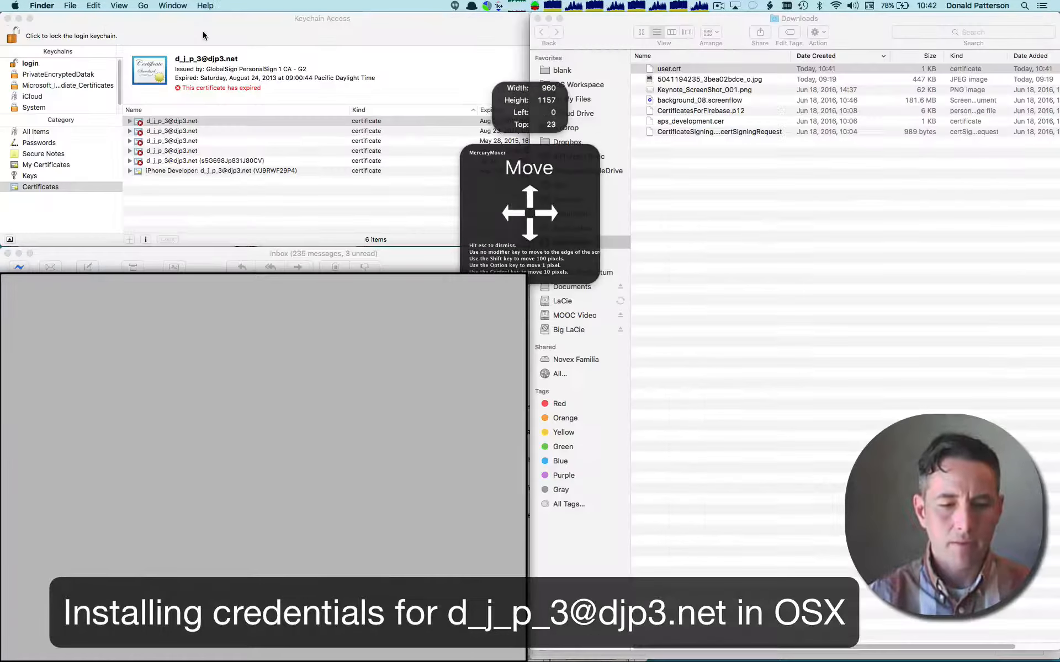
# - Open user.crt from the Downloads folder in Finder and add the certificate to the login keychain
pyautogui.click(616, 39)
pyautogui.doubleClick(653, 73)
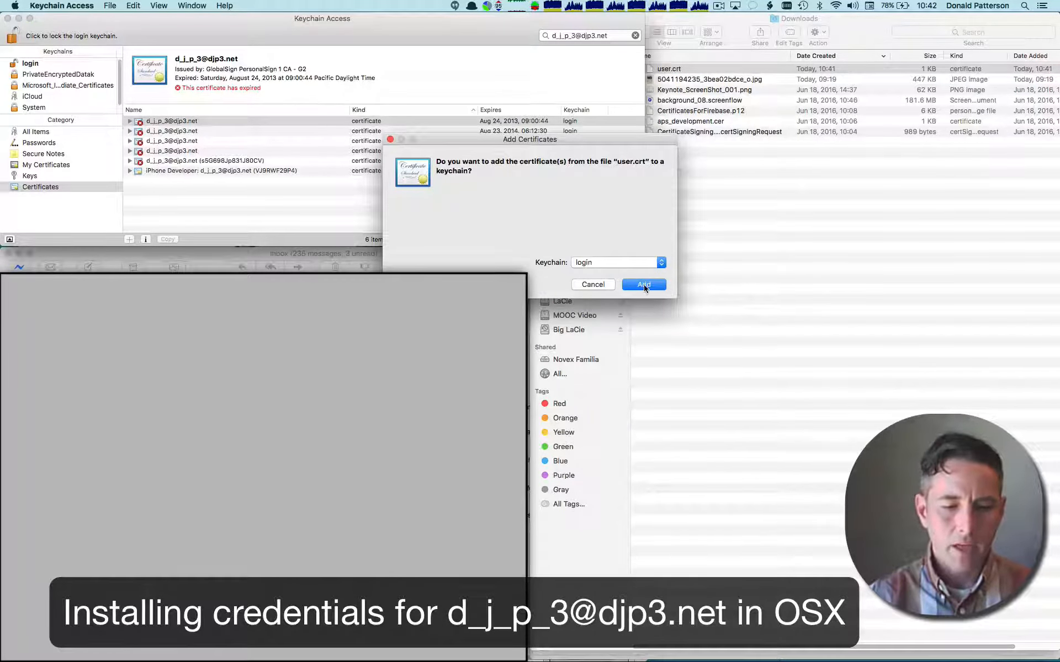
pyautogui.click(643, 285)
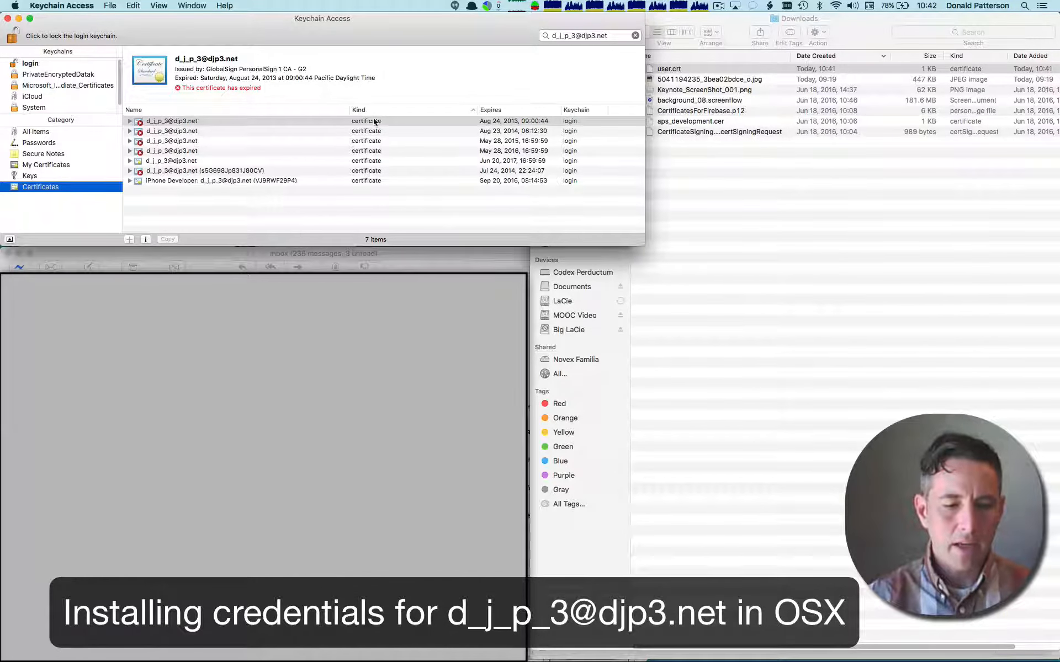
# - Add a new identity preference linking the e-mail address to the Comodo certificate that expires Jun 20, 2017
pyautogui.tripleClick(607, 35)
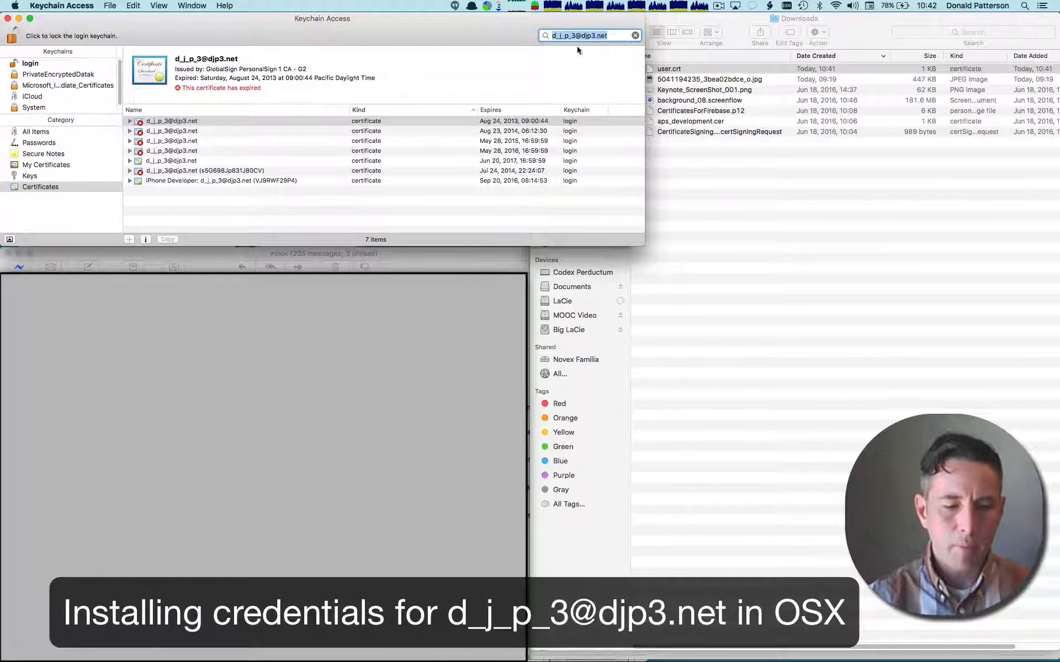
pyautogui.click(130, 162)
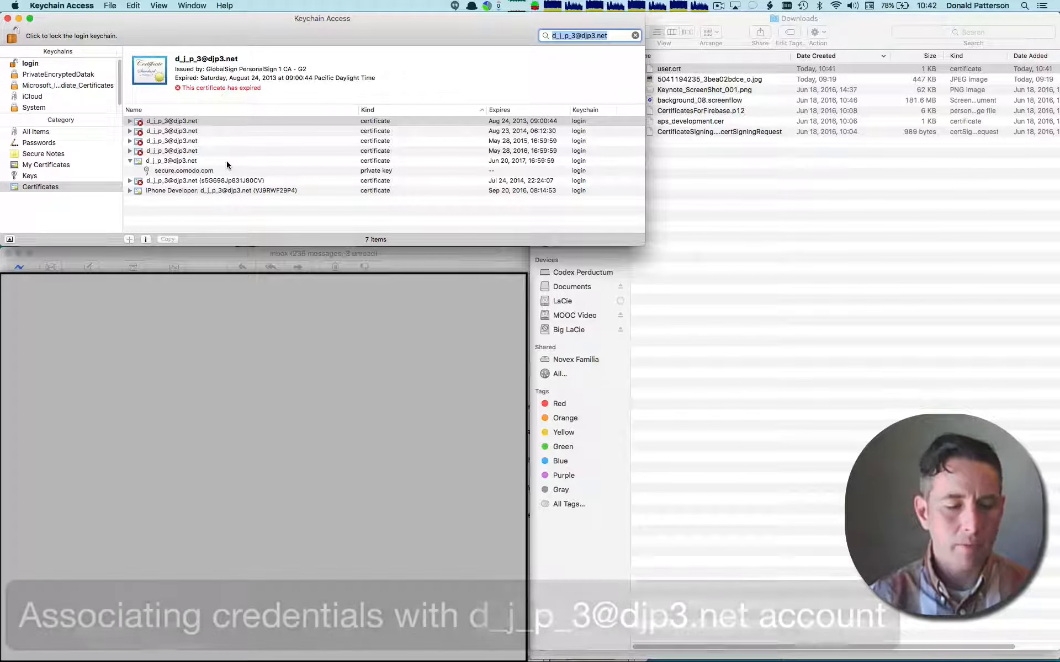
pyautogui.rightClick(196, 162)
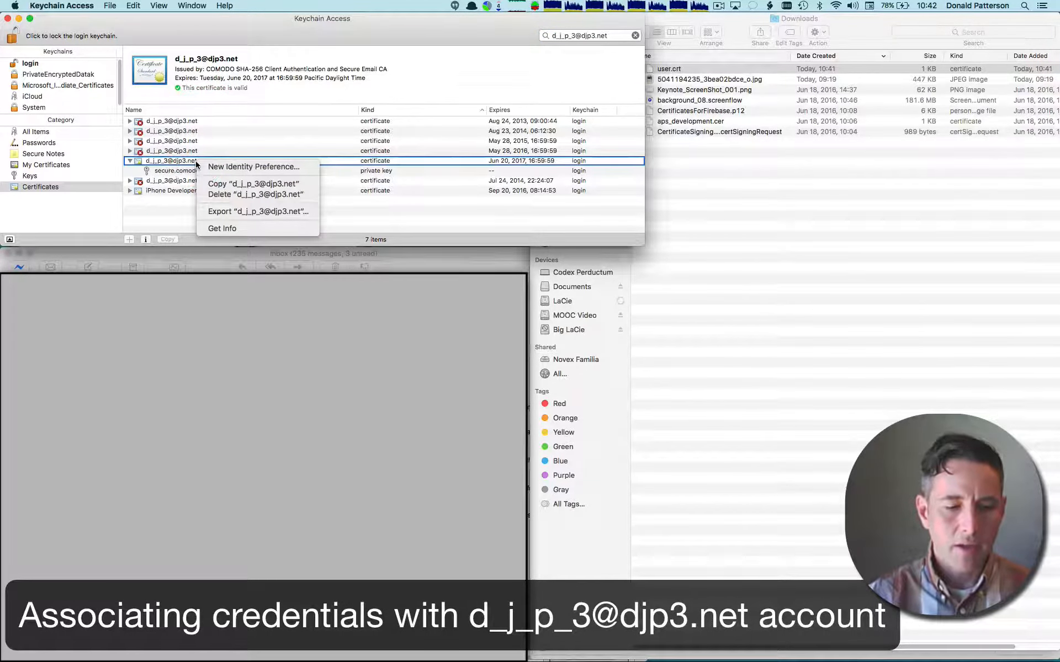
pyautogui.click(223, 167)
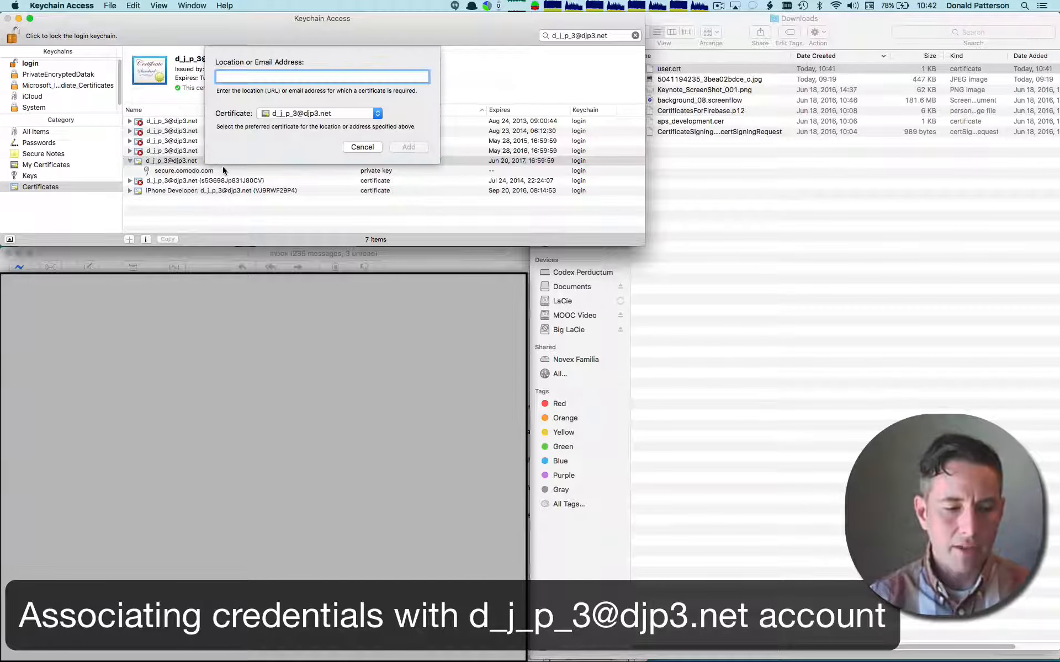
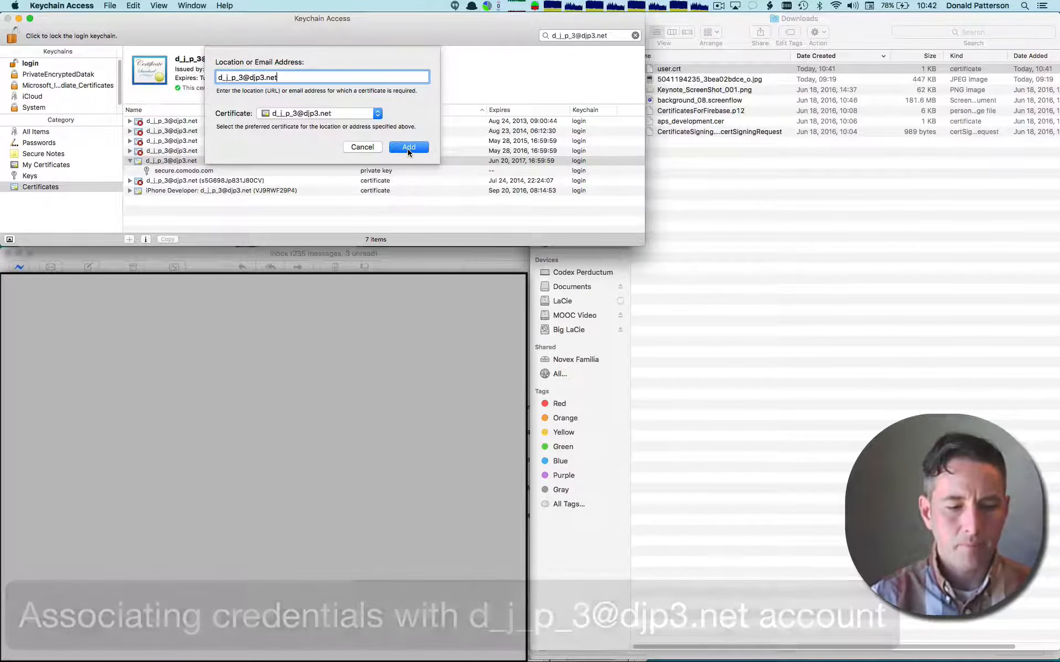
pyautogui.click(408, 148)
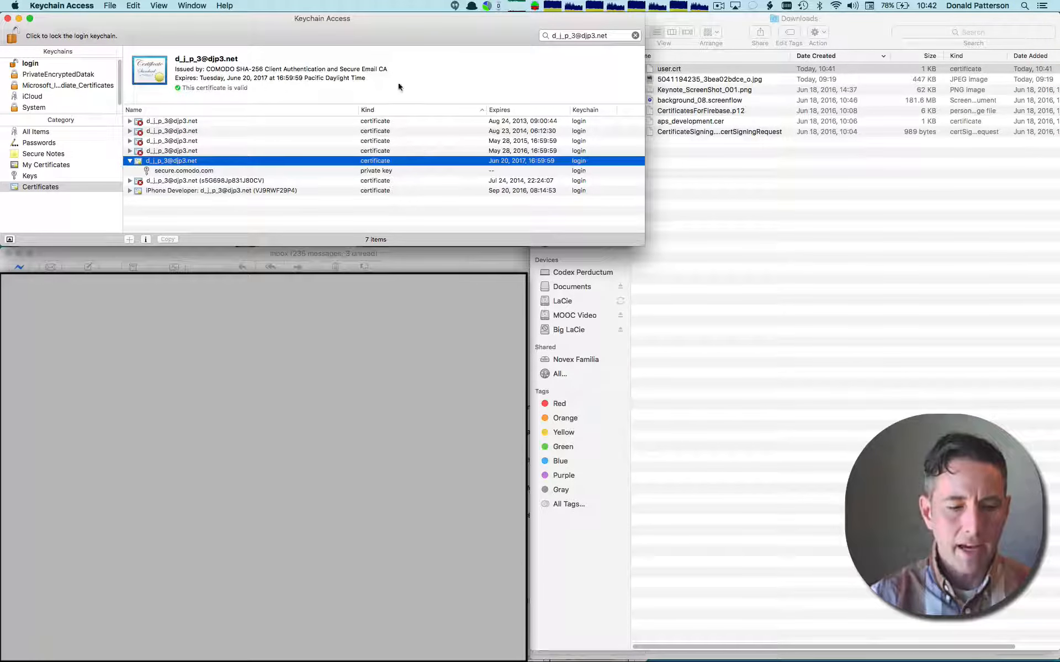
# - Switch to Mail and start a new message sent from the e-mail address that the new certificate covers
pyautogui.click(420, 271)
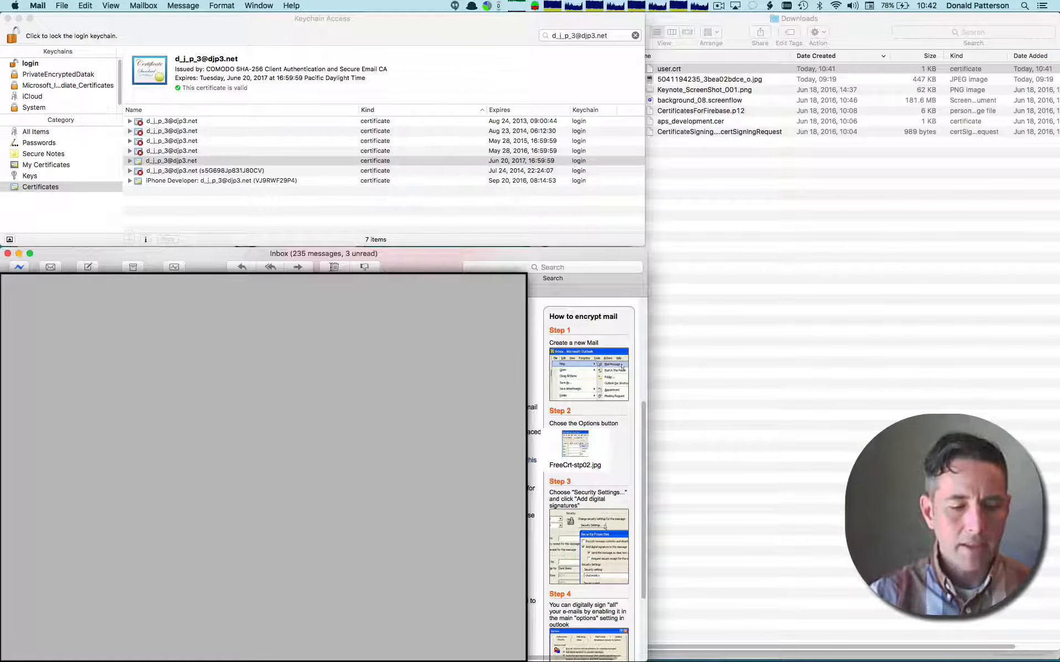
pyautogui.click(419, 273)
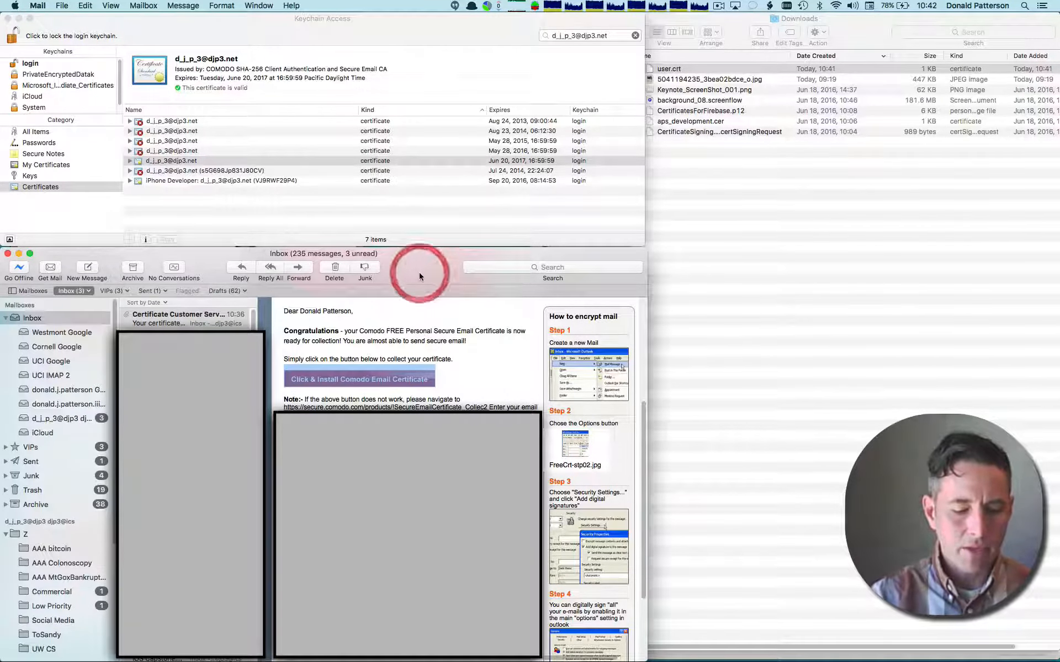
pyautogui.press('super+n')
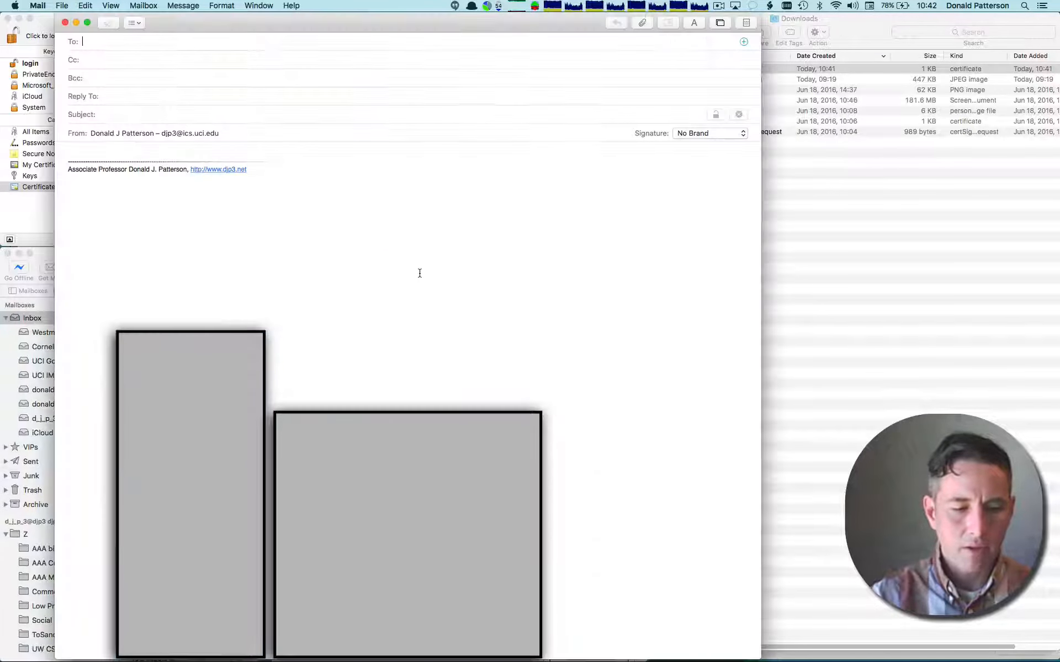
pyautogui.click(221, 133)
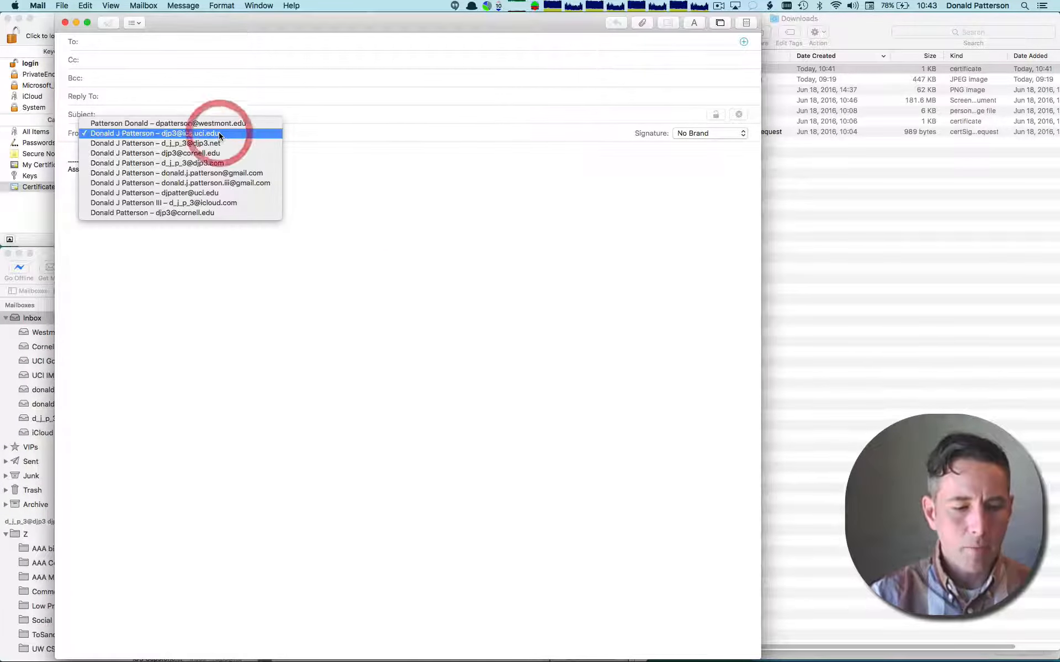
pyautogui.click(220, 143)
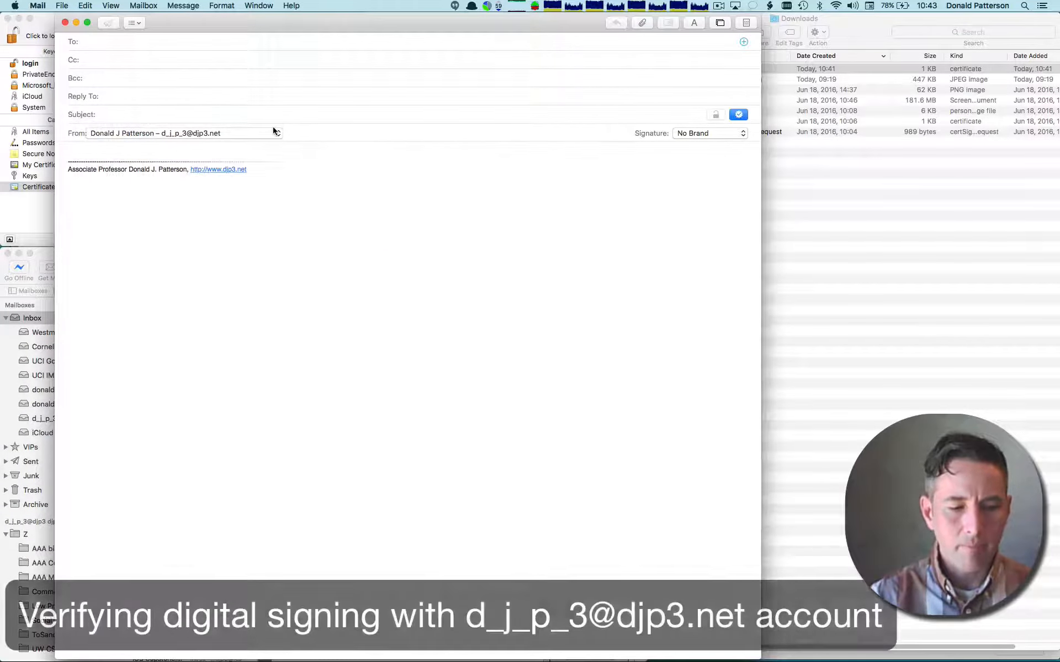
# - Reposition the new message window and narrow it so the Downloads file list is uncovered
pyautogui.click(324, 30)
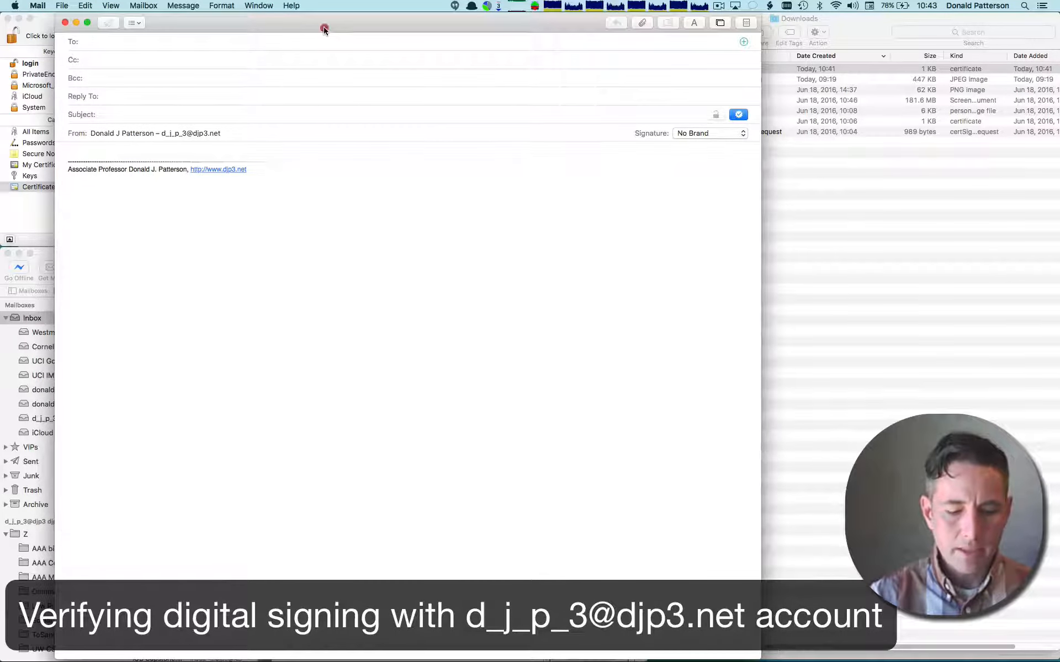
pyautogui.press('ctrl+super+Up')
pyautogui.press('Left')
pyautogui.click(667, 282)
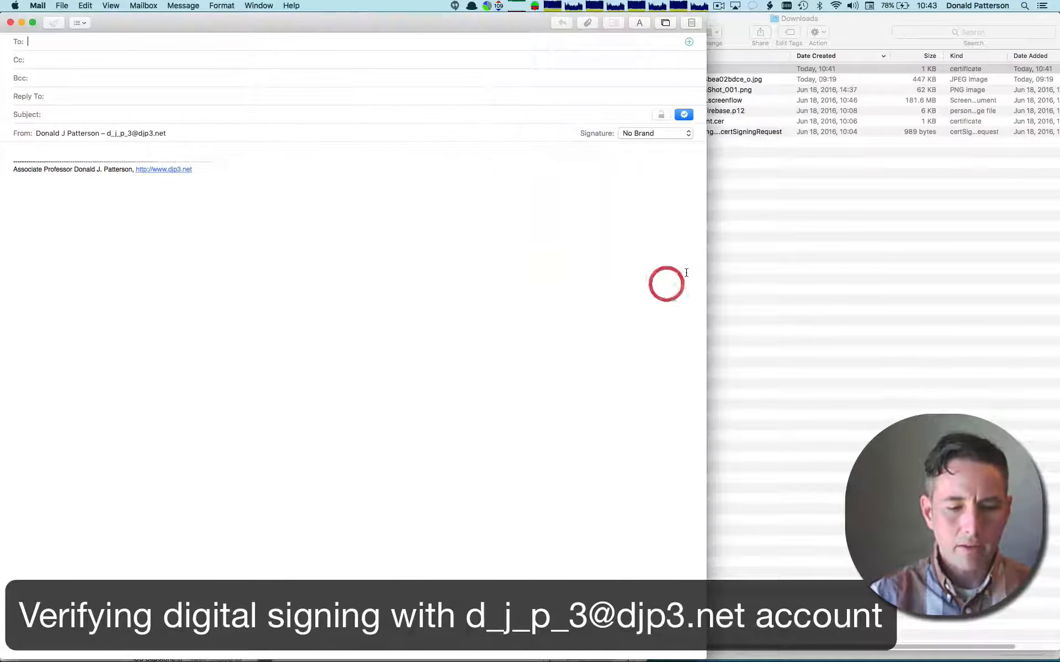
pyautogui.moveTo(667, 272); pyautogui.dragTo(640, 271)
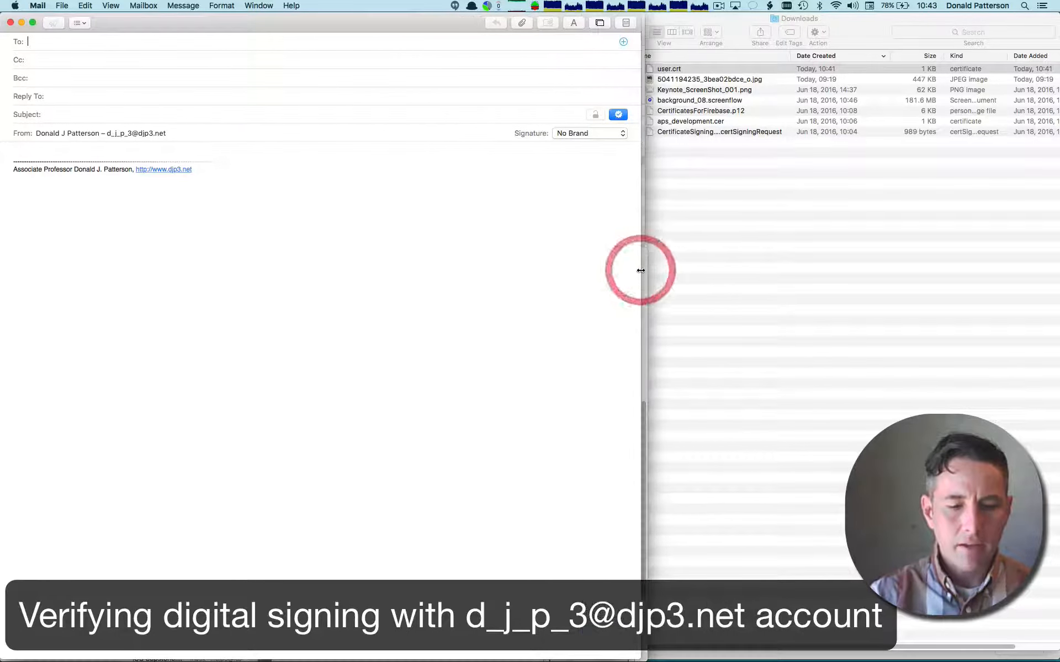
# - Keep digital signing enabled for the message and address it to the sender's own second Gmail account
pyautogui.click(616, 120)
pyautogui.click(619, 115)
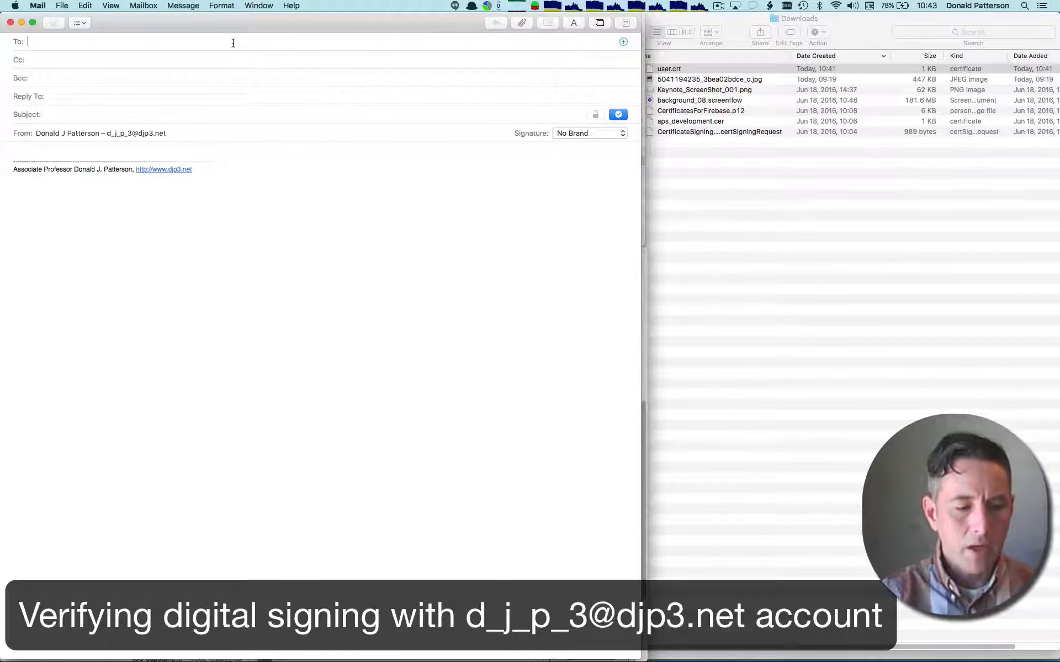
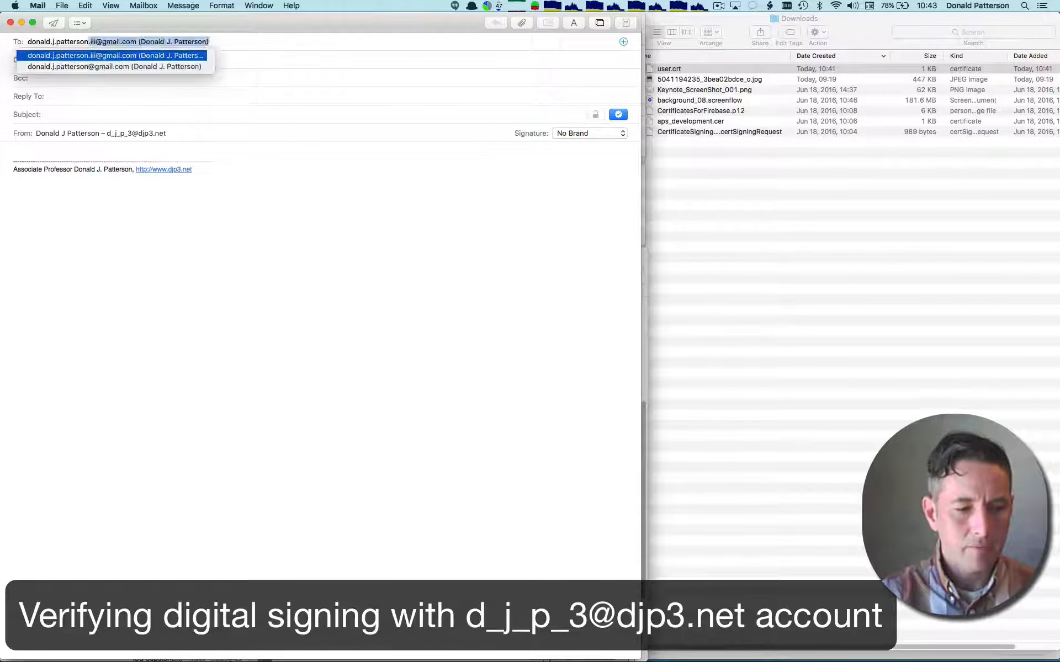
pyautogui.press('Return')
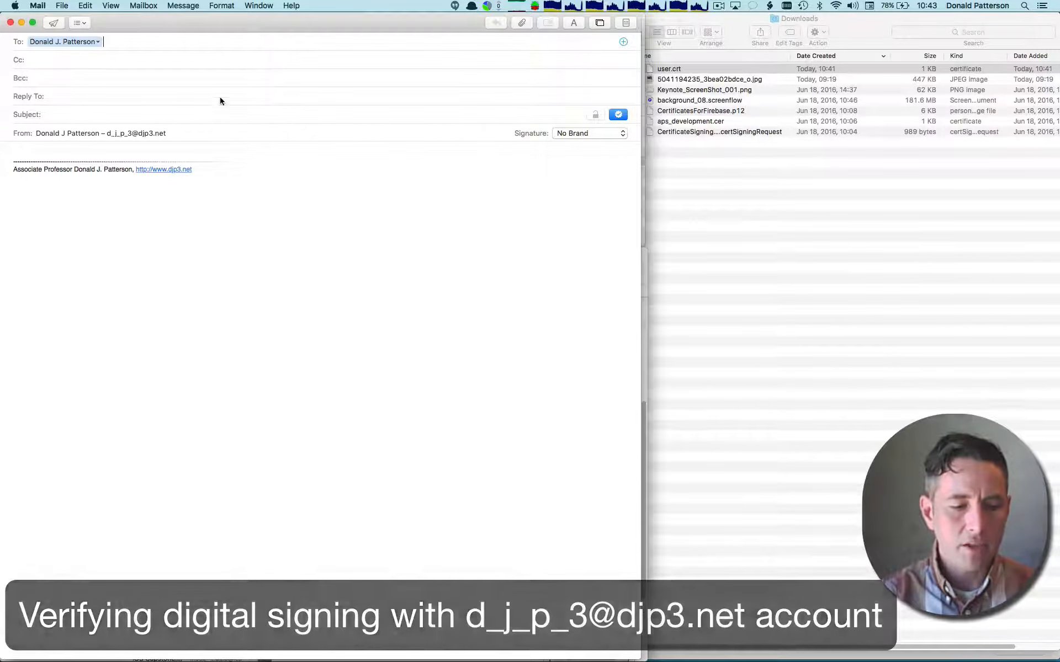
# - Enter "This is digitally signed" as the subject and copy the same text into the message body
pyautogui.click(220, 114)
pyautogui.write('This i')
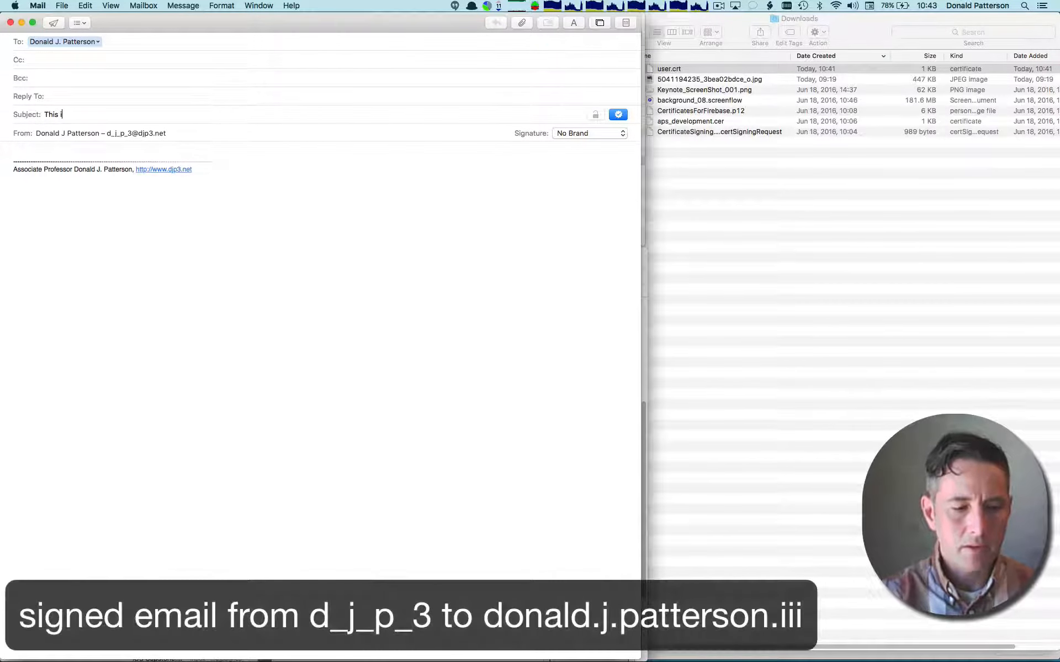
pyautogui.write('s digitally signed')
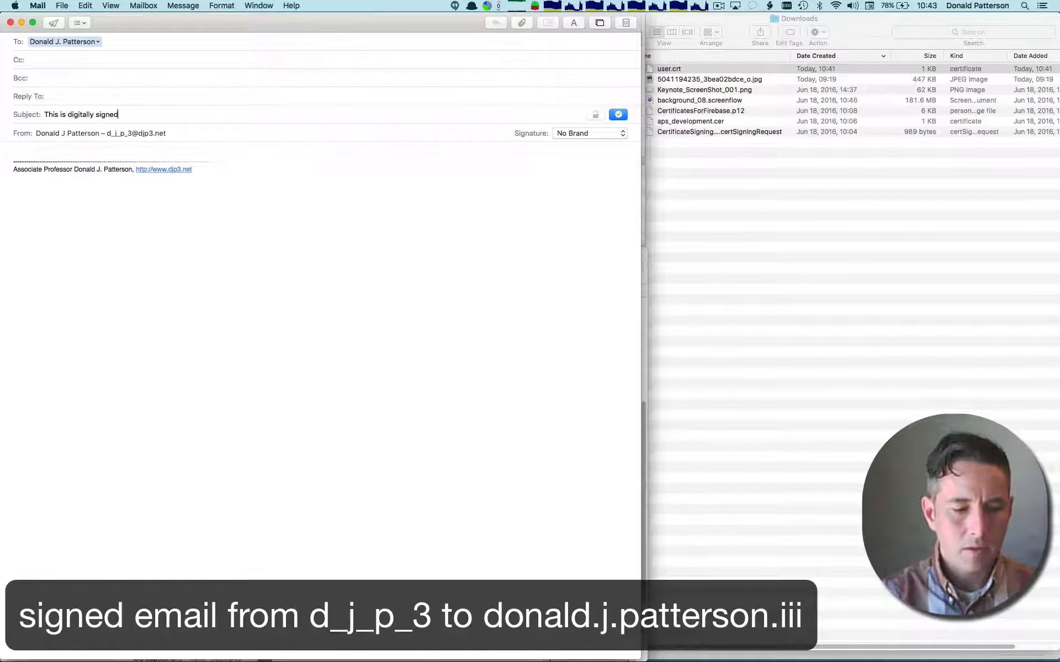
pyautogui.press('super+a')
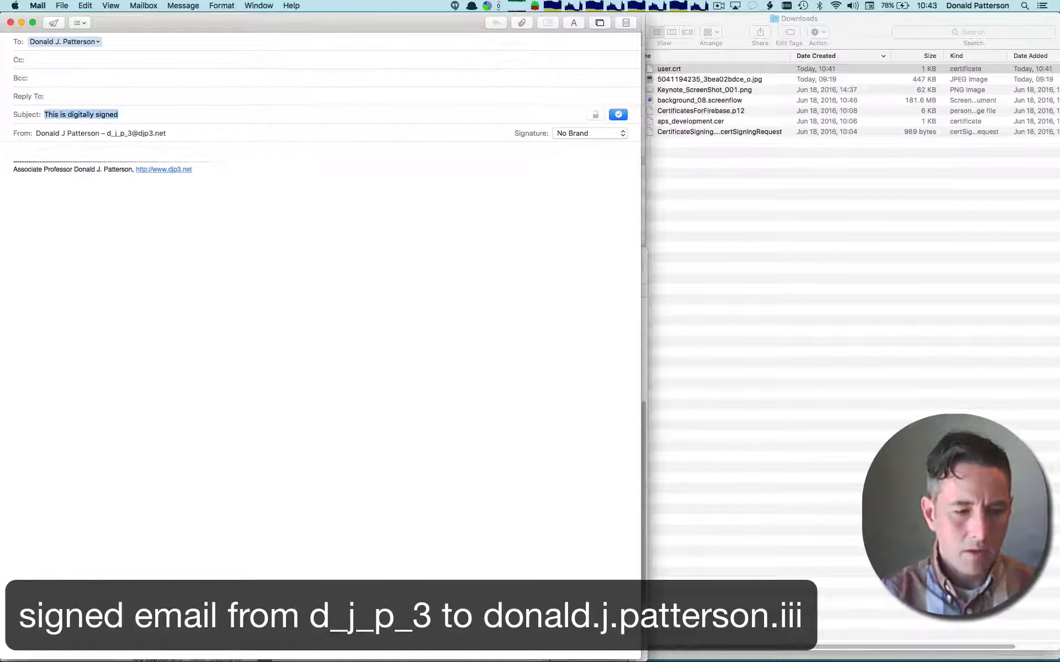
pyautogui.press('super+c')
pyautogui.click(187, 154)
pyautogui.press('super+v')
pyautogui.press('Return')
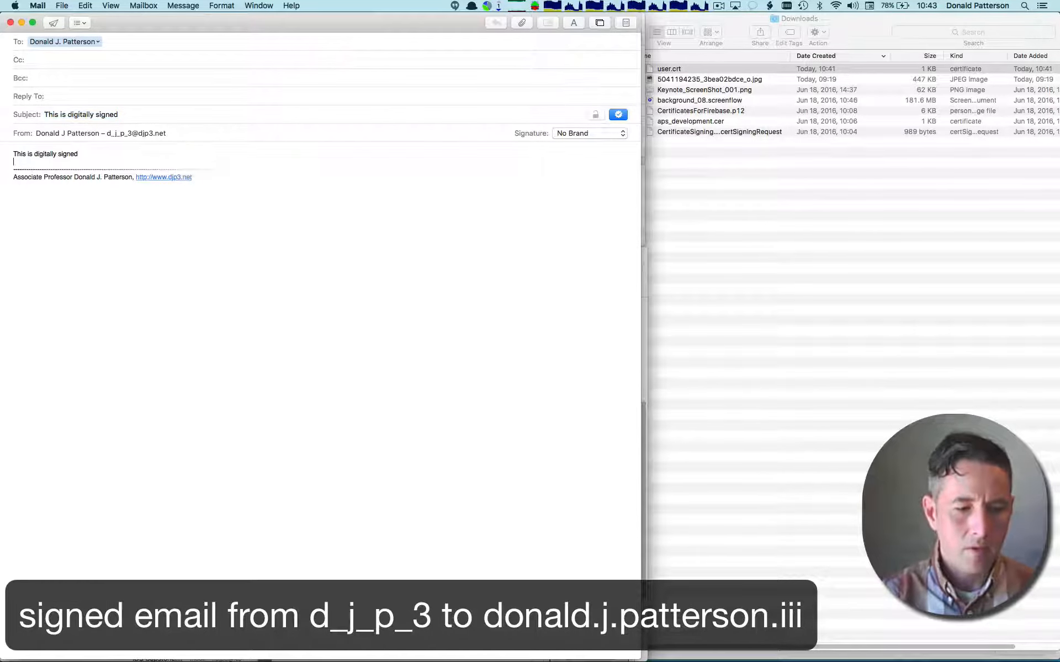
# - Send the signed message, always allowing Mail to use the secure.comodo.com key and entering the account password to confirm
pyautogui.click(54, 24)
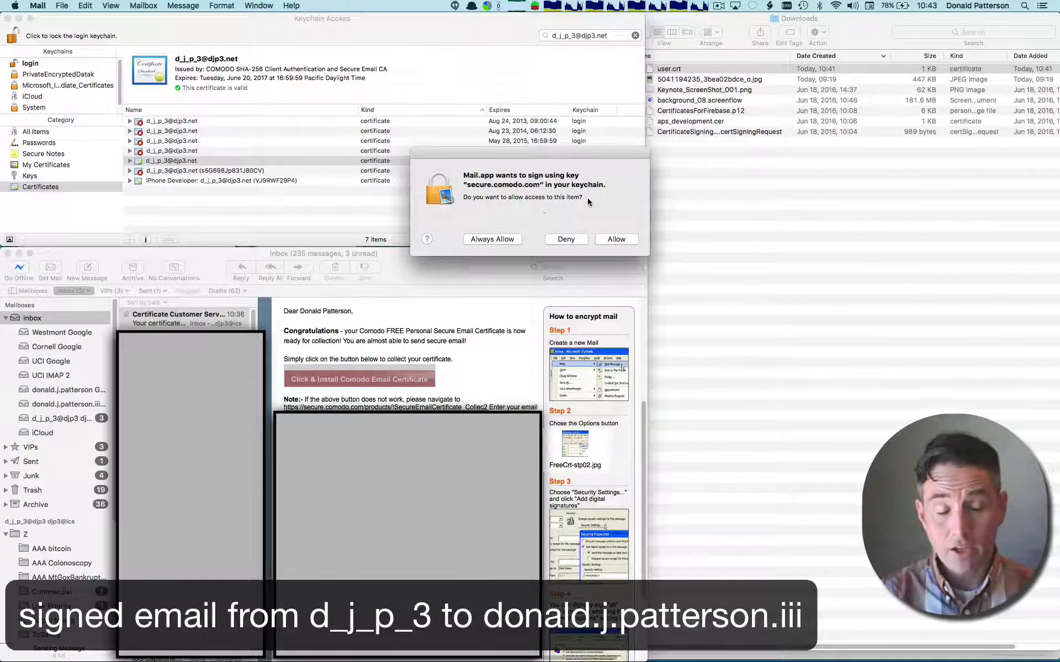
pyautogui.click(513, 241)
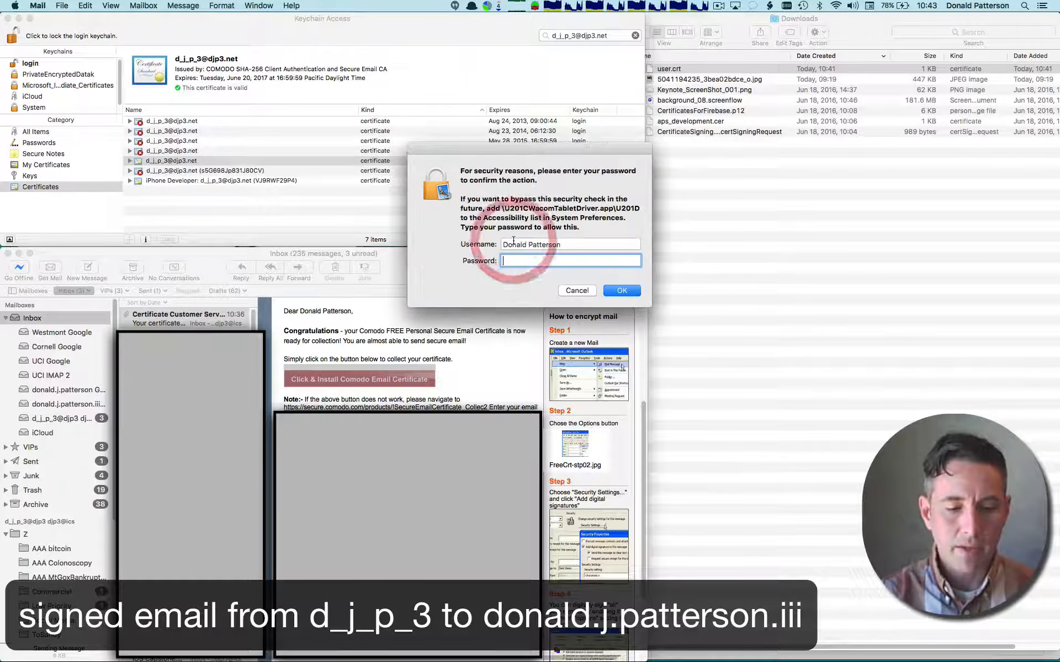
pyautogui.write('••••')
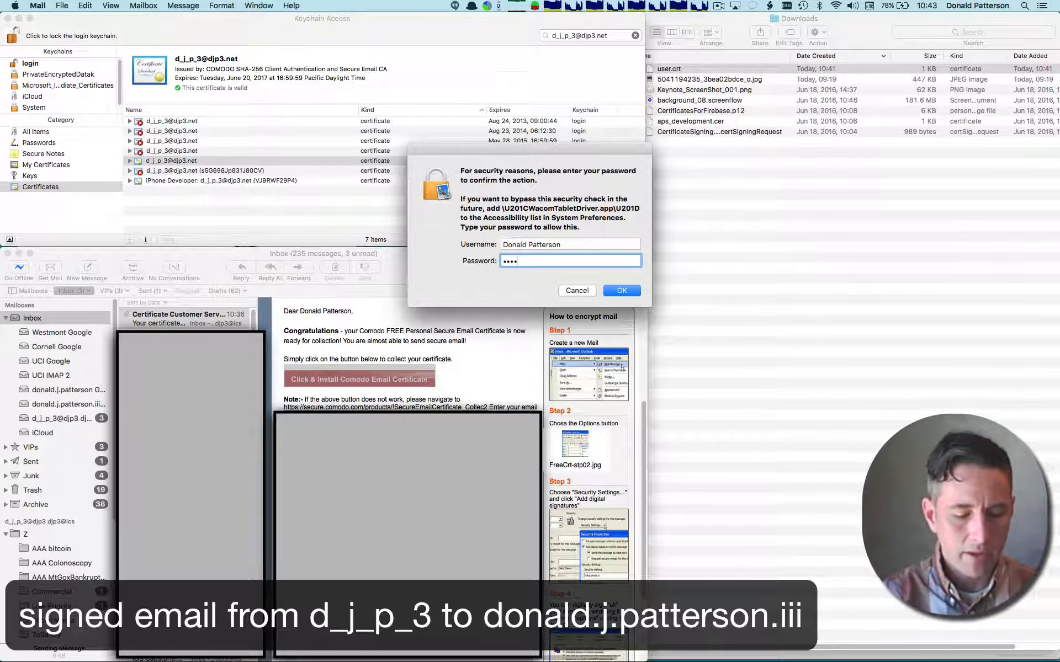
pyautogui.write('••••••••••••••••')
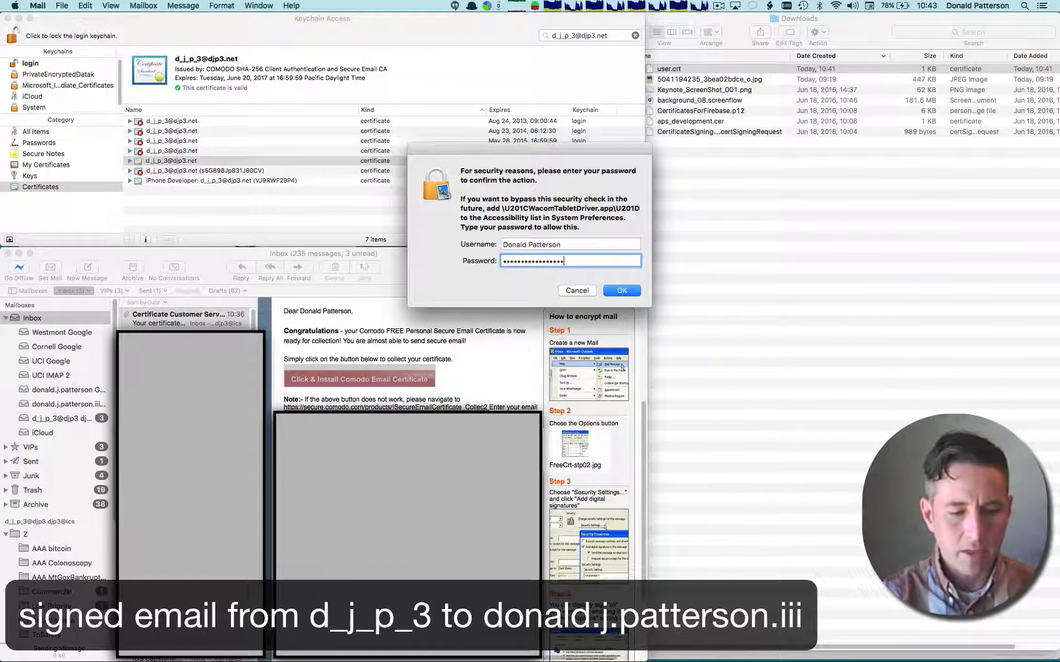
pyautogui.press('Return')
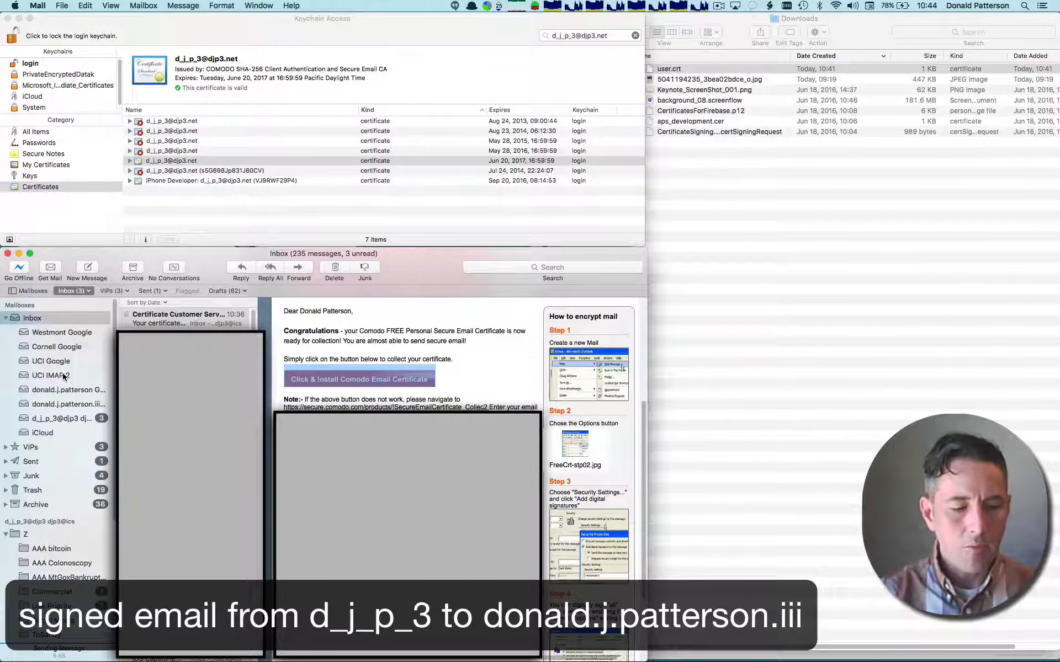
# - Check the receiving Gmail account's inbox for new mail and select the "This is digitally signed" message
pyautogui.click(72, 404)
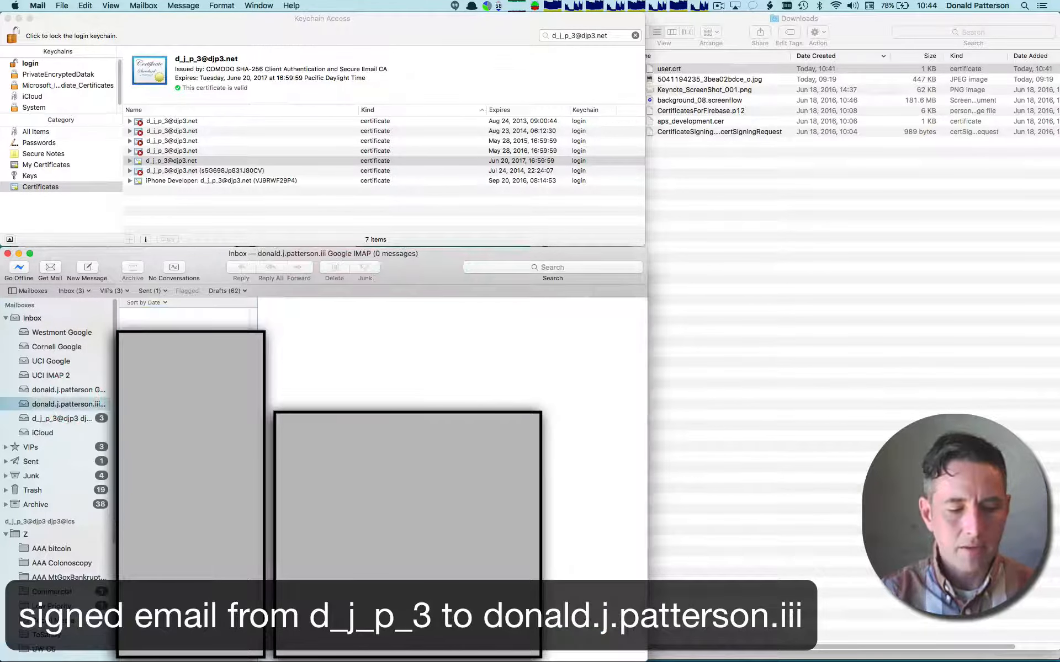
pyautogui.click(50, 268)
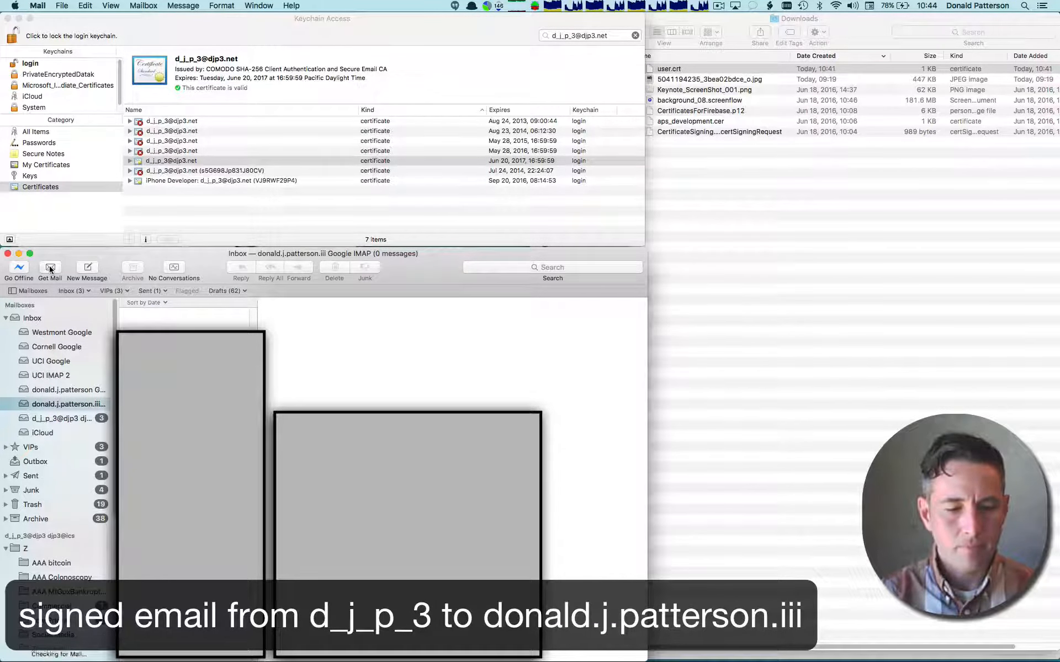
pyautogui.click(263, 7)
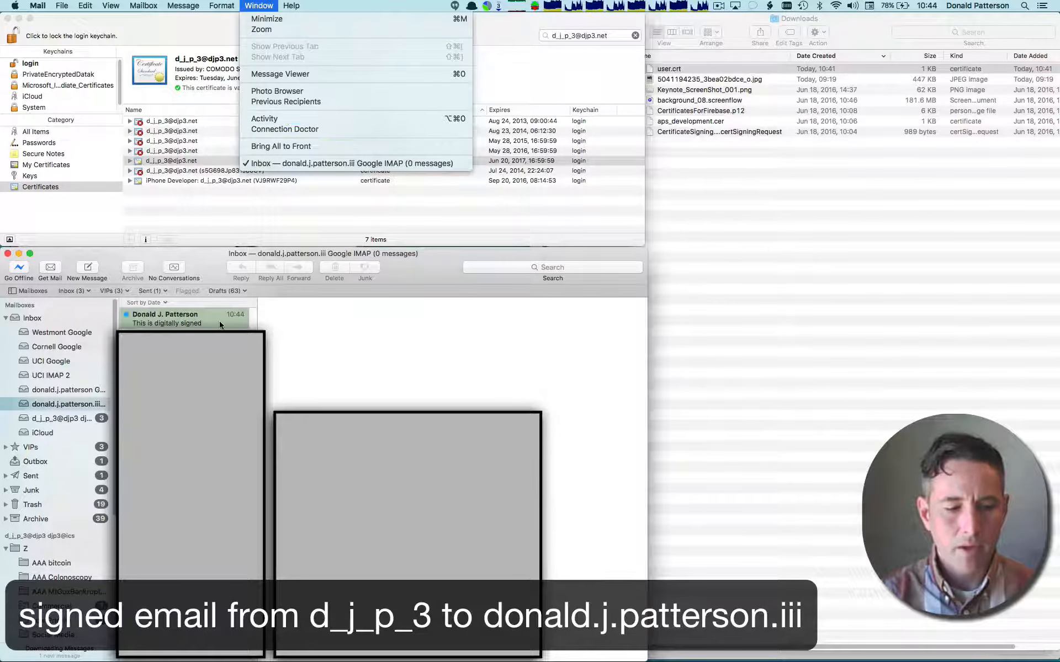
pyautogui.click(196, 324)
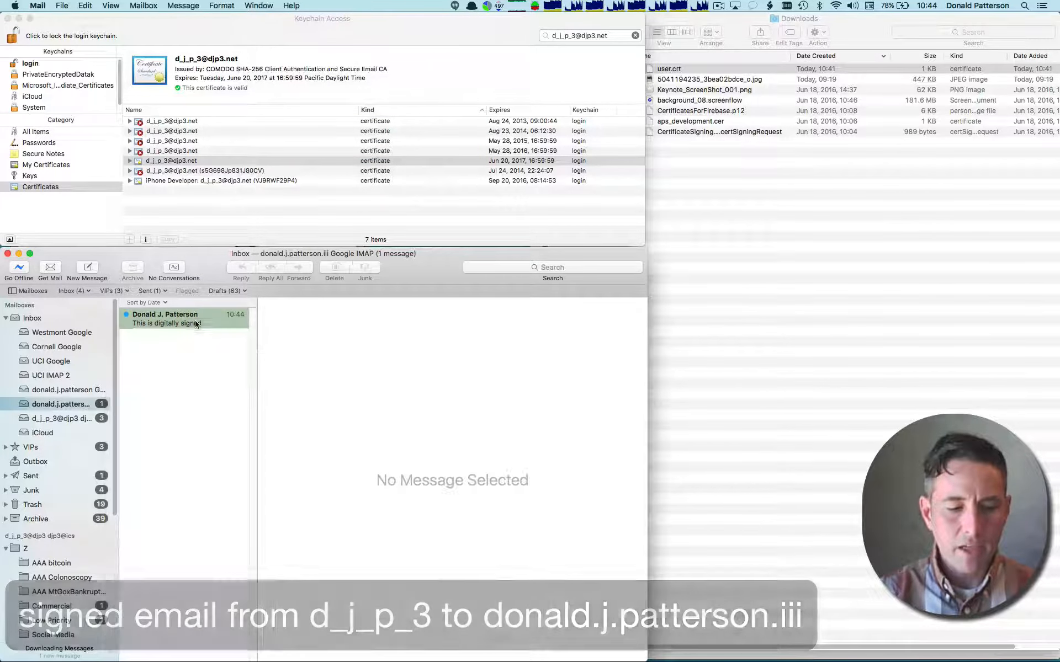
# - Open the received "This is digitally signed" message to inspect its security details
pyautogui.click(187, 323)
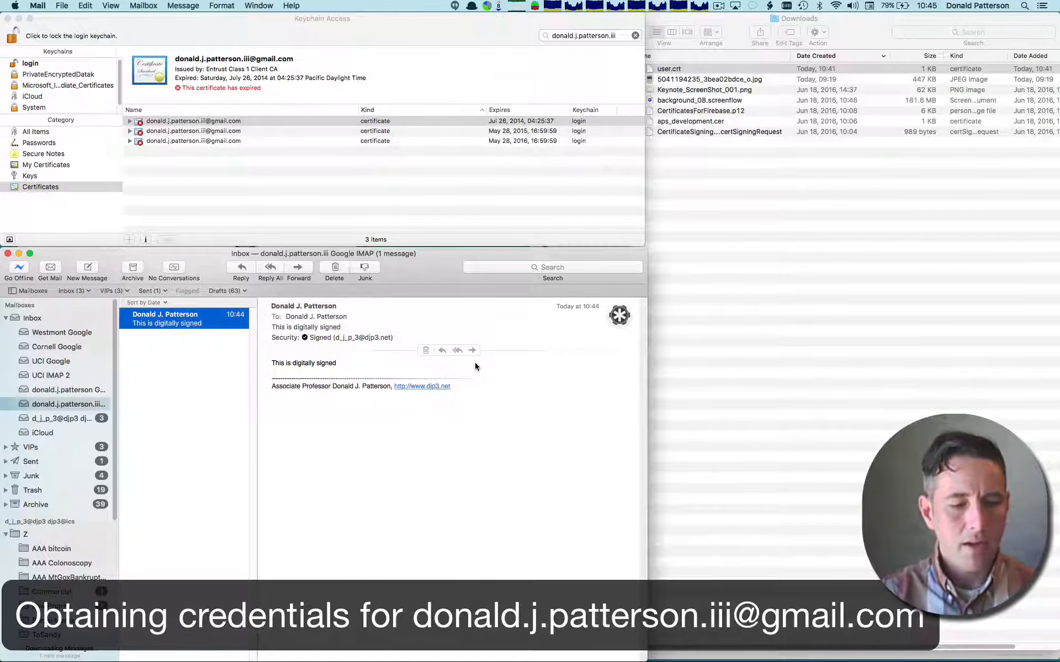
# - Switch to Chrome, close the certificate collection page, and go back to Comodo's free email certificate page to open its sign-up form
pyautogui.press('super+Tab')
pyautogui.press('super+Tab')
pyautogui.press('super+Tab')
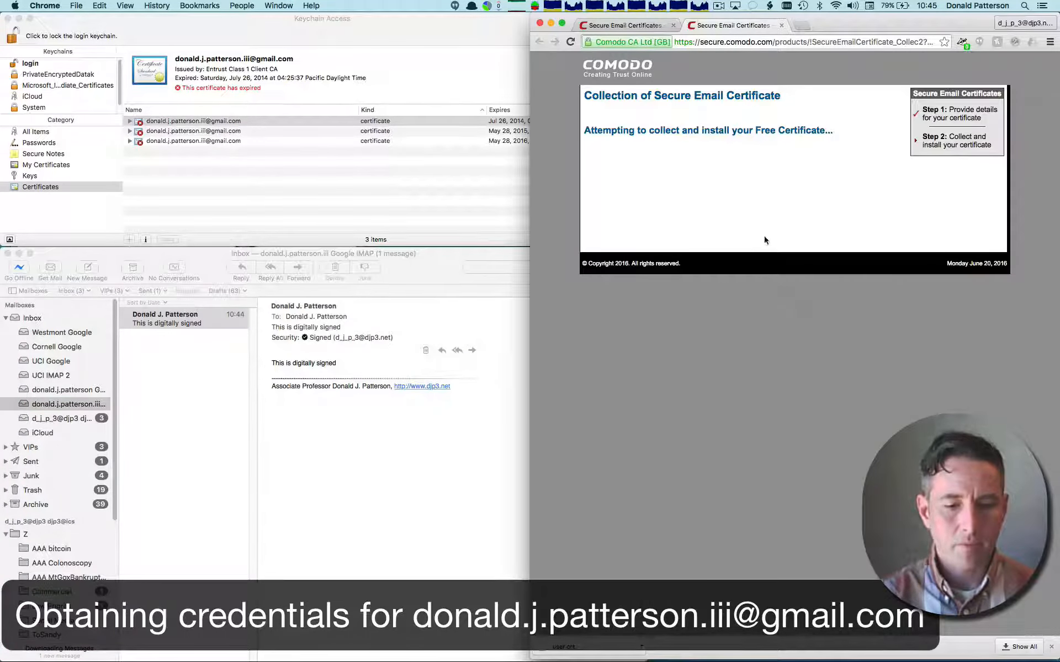
pyautogui.click(782, 26)
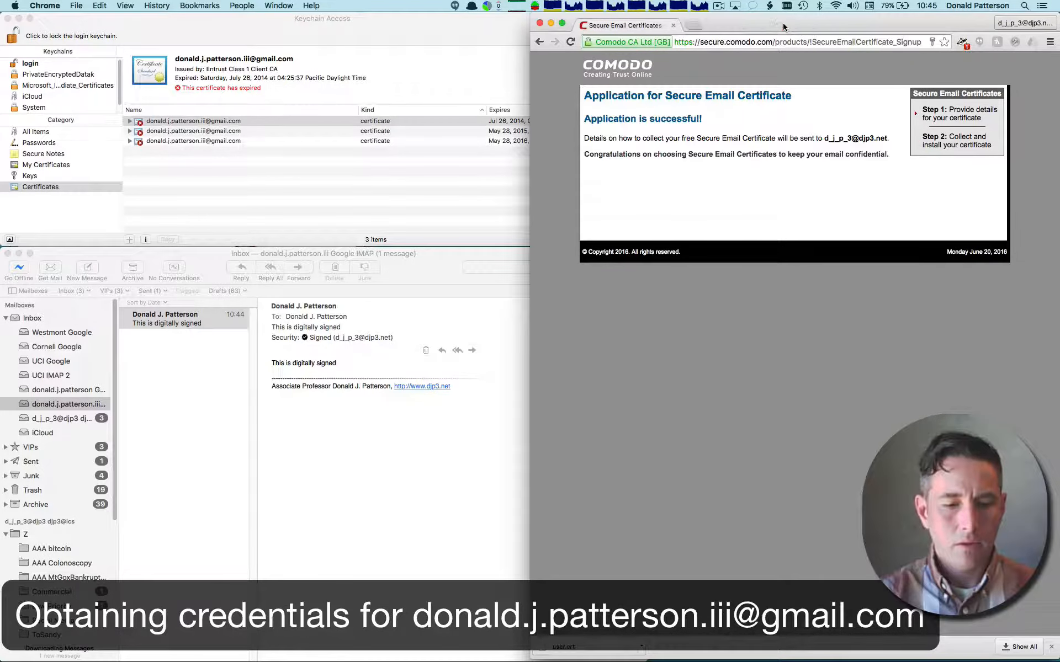
pyautogui.rightClick(539, 42)
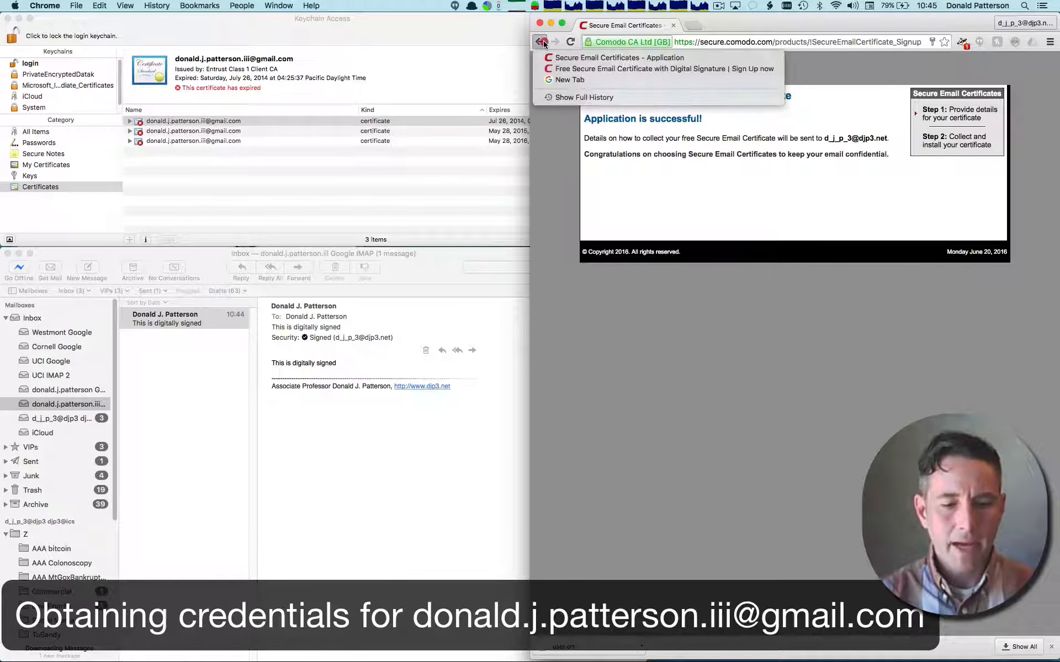
pyautogui.click(552, 69)
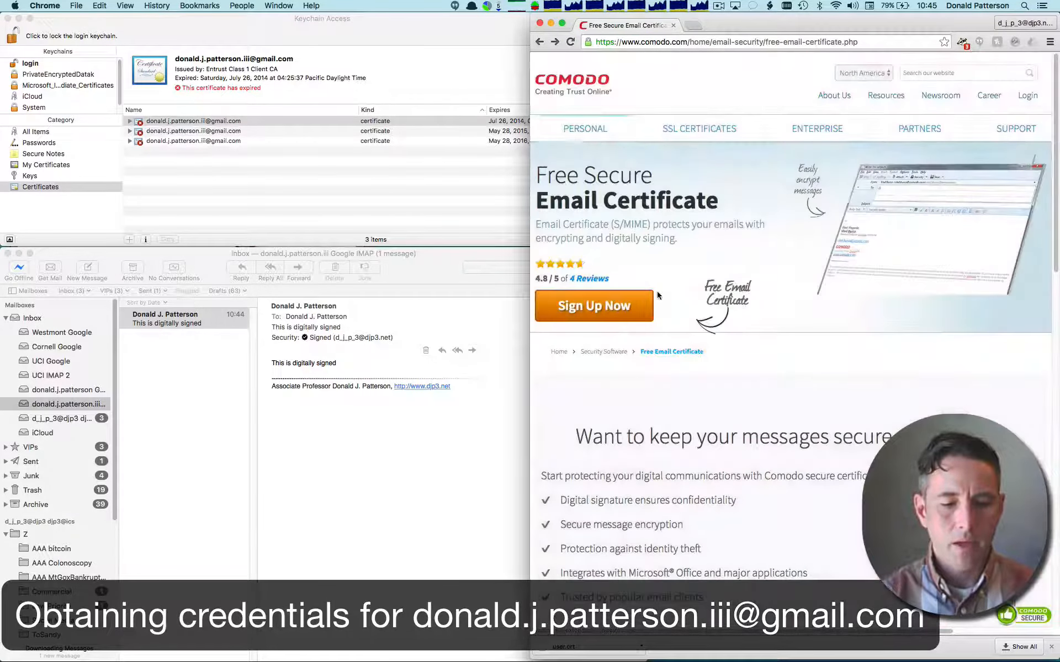
pyautogui.click(614, 307)
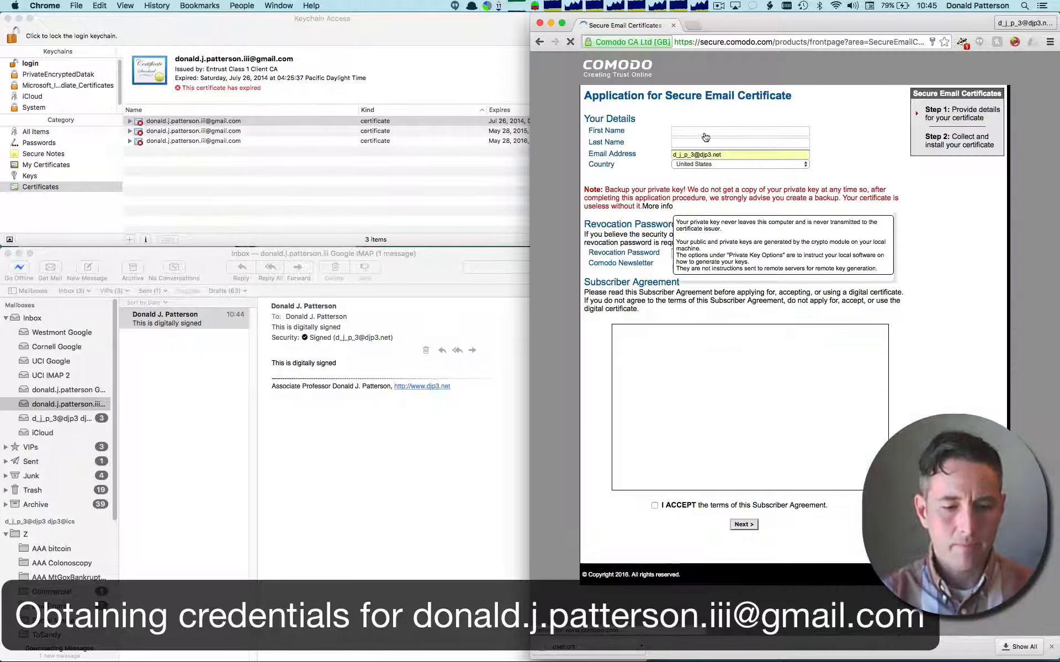
# - Fill in the applicant's first name, last name and second Gmail address in the certificate application
pyautogui.write('Donald')
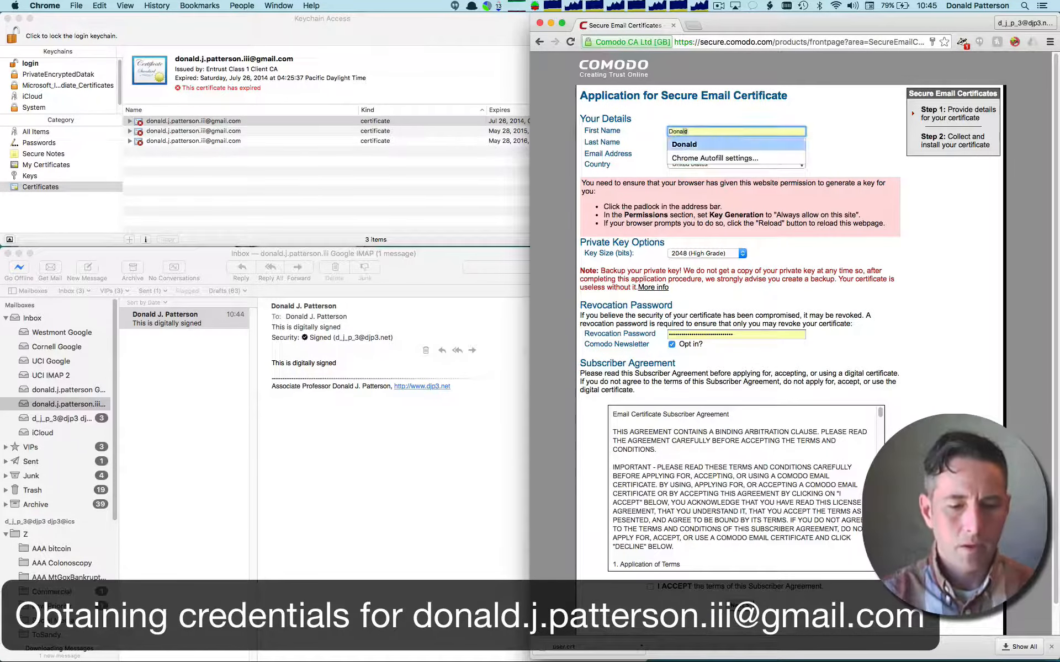
pyautogui.press('Tab')
pyautogui.write('P')
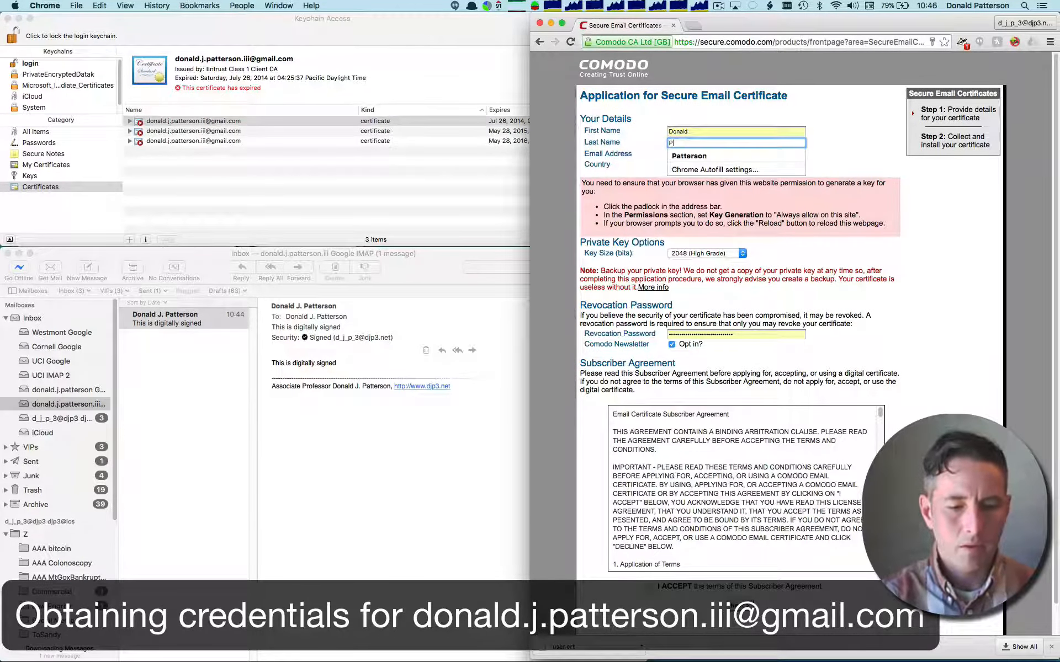
pyautogui.press('Down')
pyautogui.press('Return')
pyautogui.press('Tab')
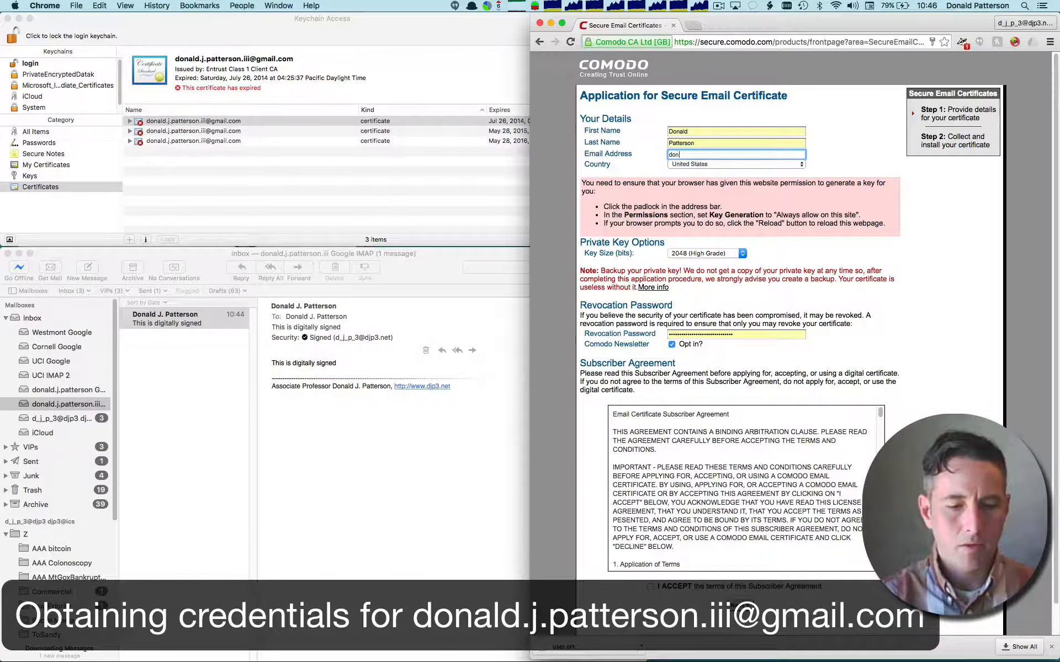
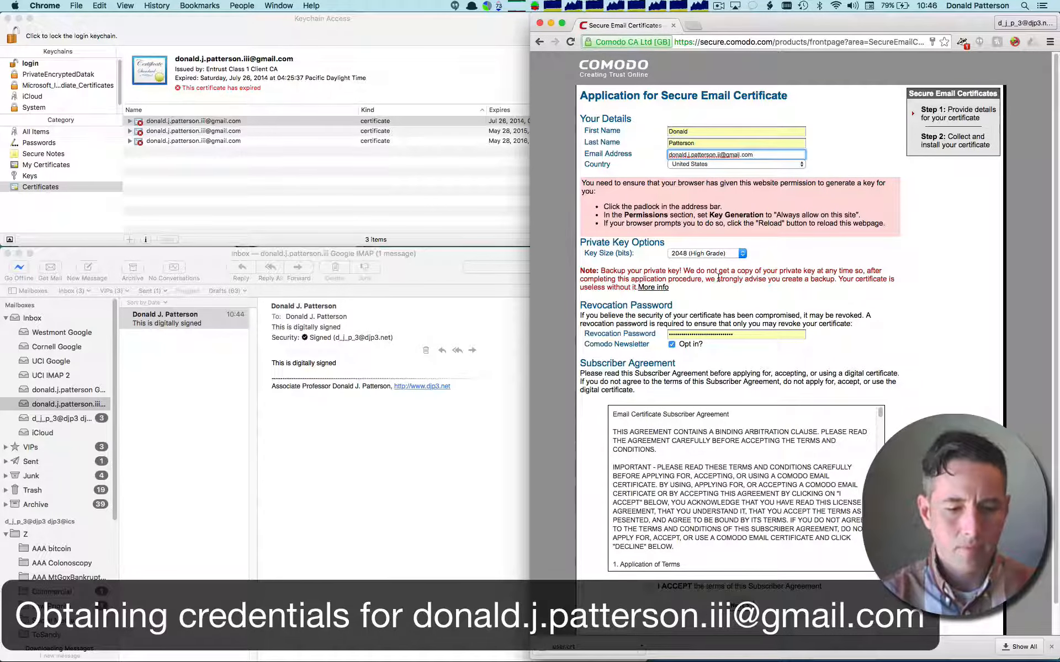
# - Clear the prefilled revocation password from the certificate application
pyautogui.doubleClick(744, 333)
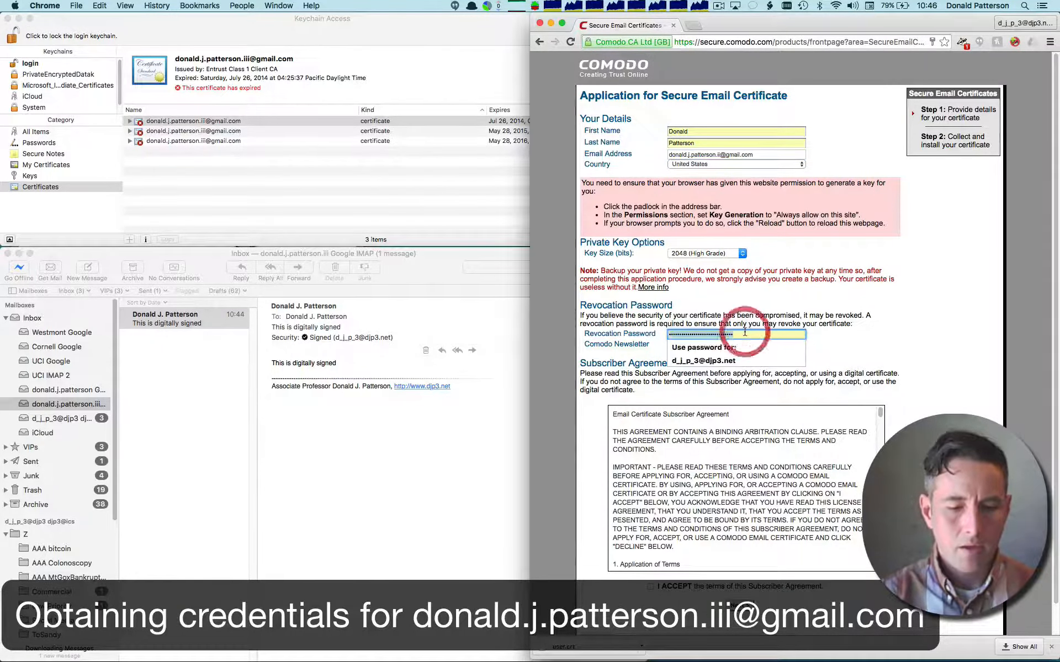
pyautogui.press('BackSpace')
pyautogui.click(857, 309)
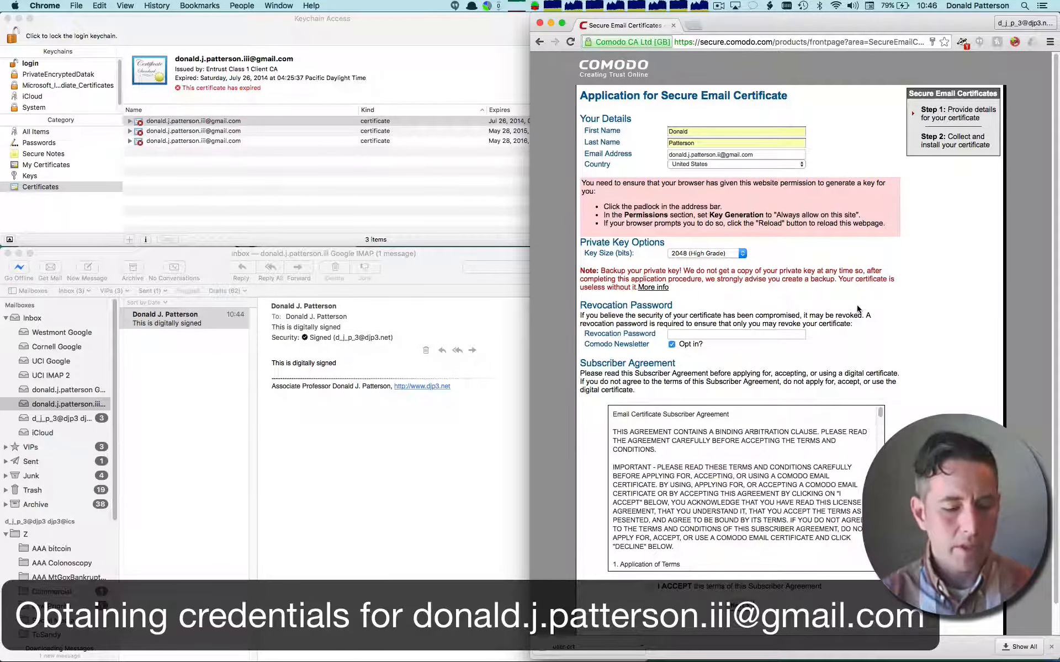
# - Switch to Keychain Access, generate a Letters & Numbers password with Password Assistant for a new password item, copy it and discard the item
pyautogui.press('super+Tab')
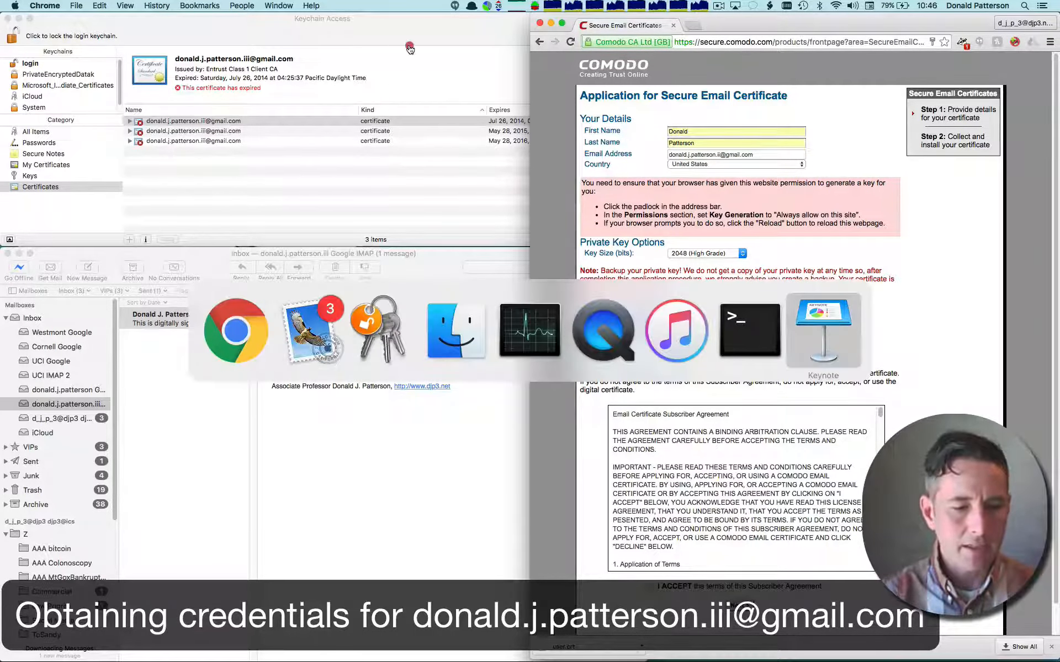
pyautogui.click(110, 6)
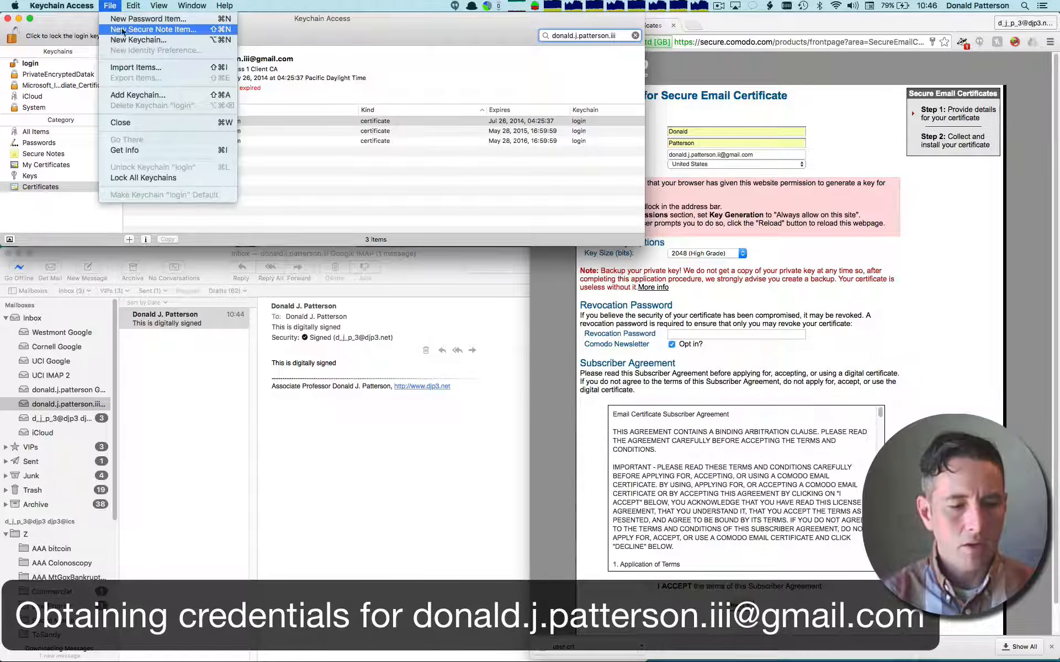
pyautogui.click(129, 21)
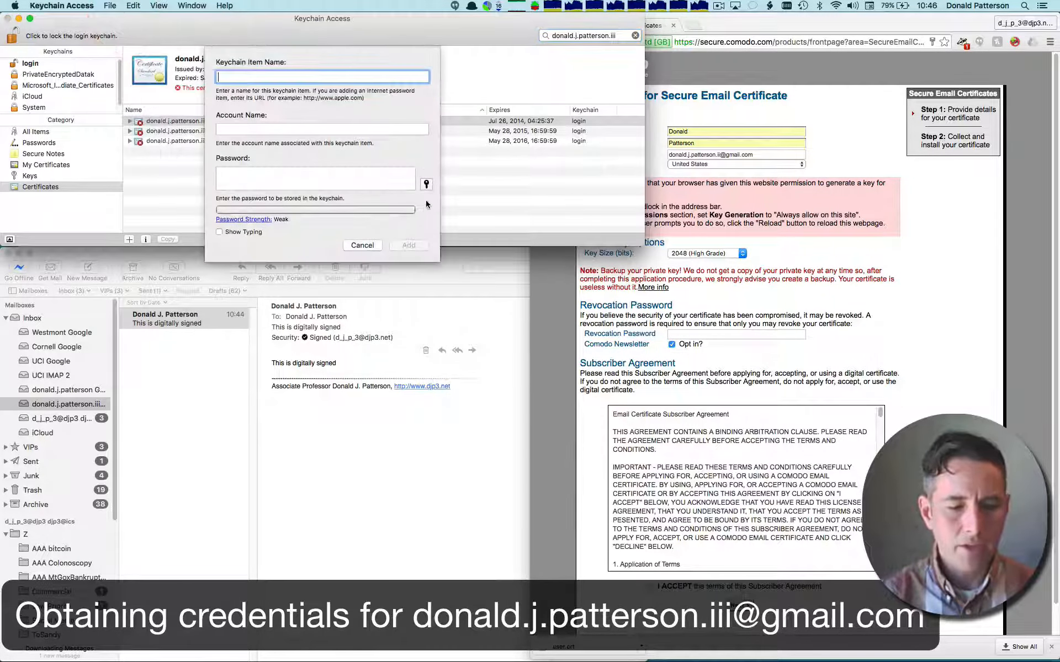
pyautogui.click(426, 185)
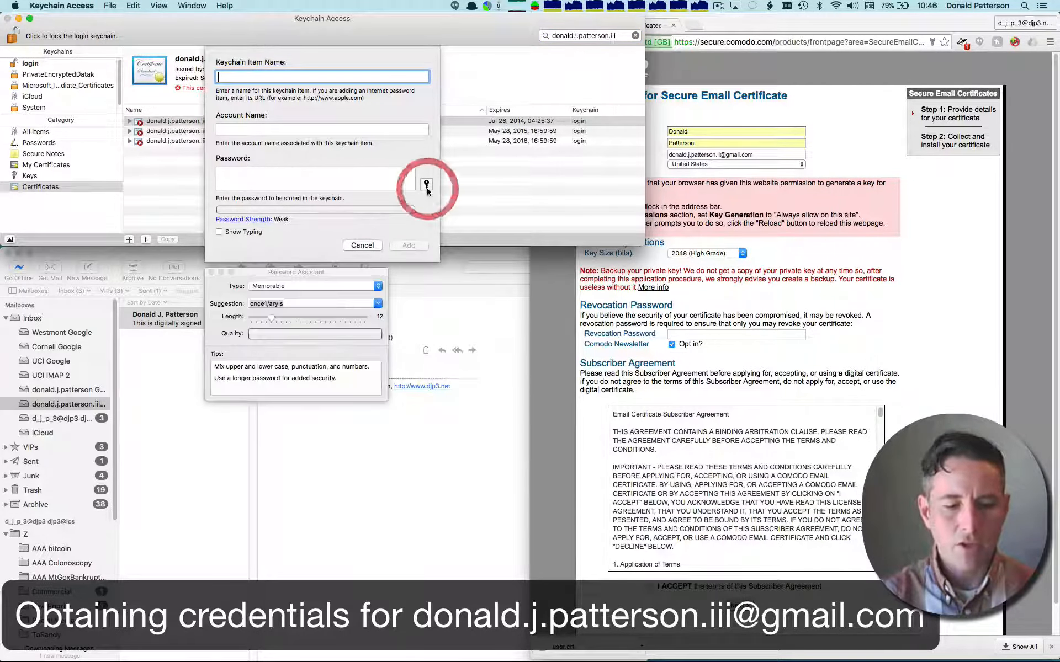
pyautogui.click(378, 287)
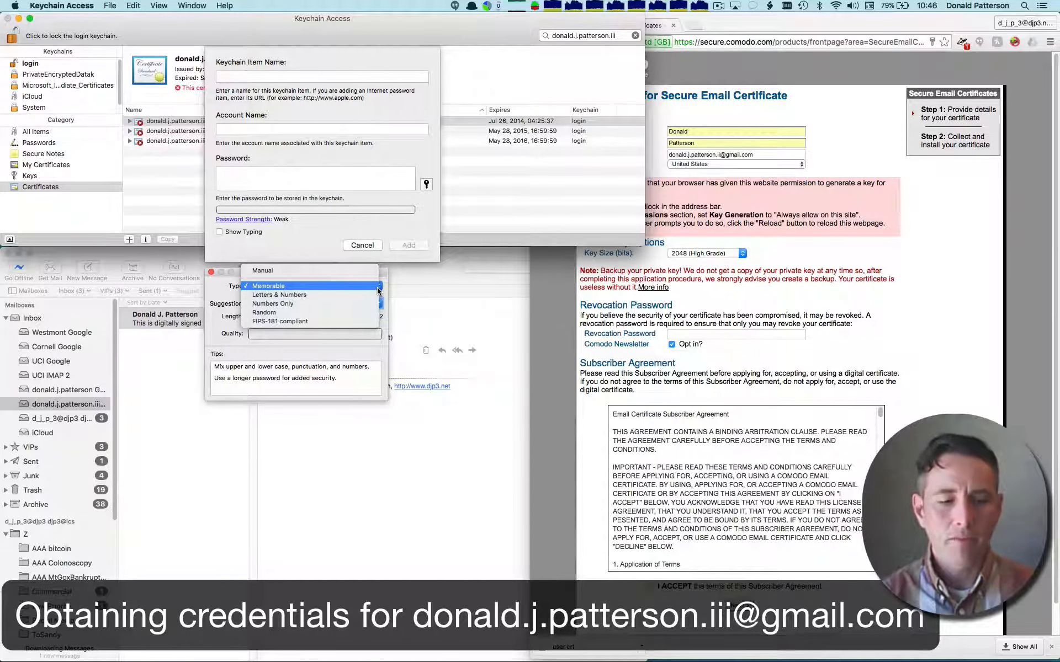
pyautogui.click(314, 294)
pyautogui.click(326, 222)
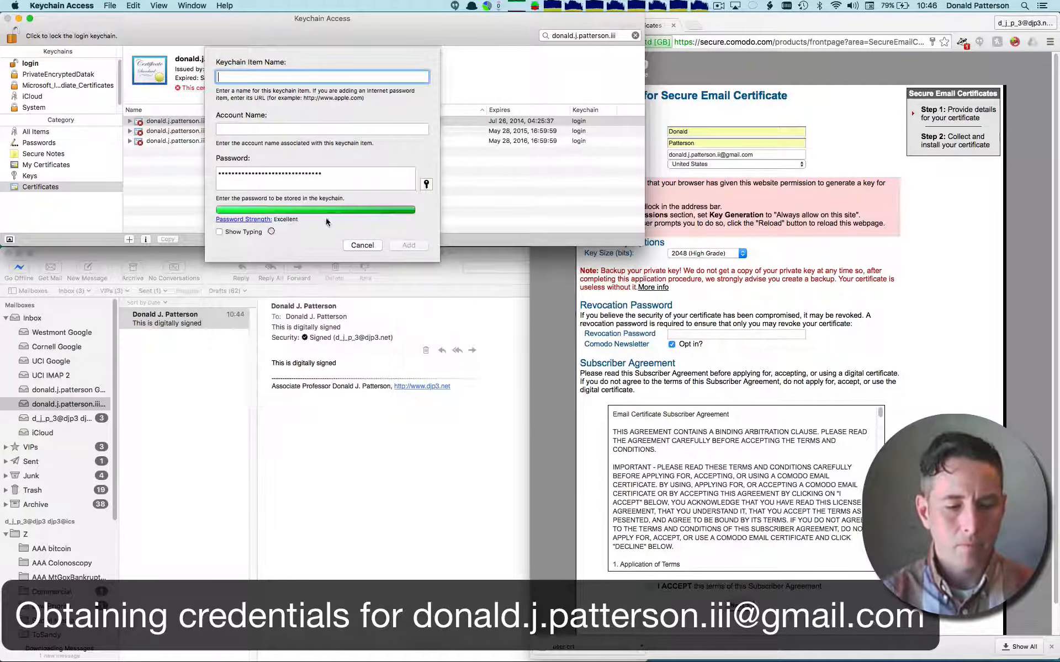
pyautogui.click(362, 245)
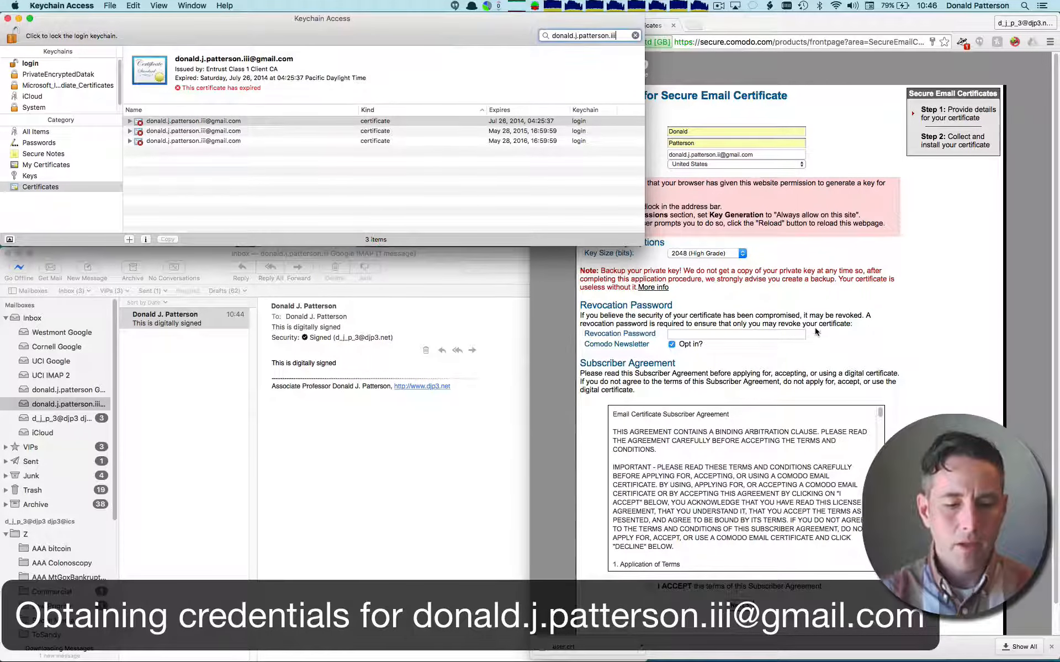
# - Paste the generated revocation password into Comodo's application, accept the subscriber agreement and submit the form
pyautogui.click(791, 334)
pyautogui.click(791, 334)
pyautogui.press('super+v')
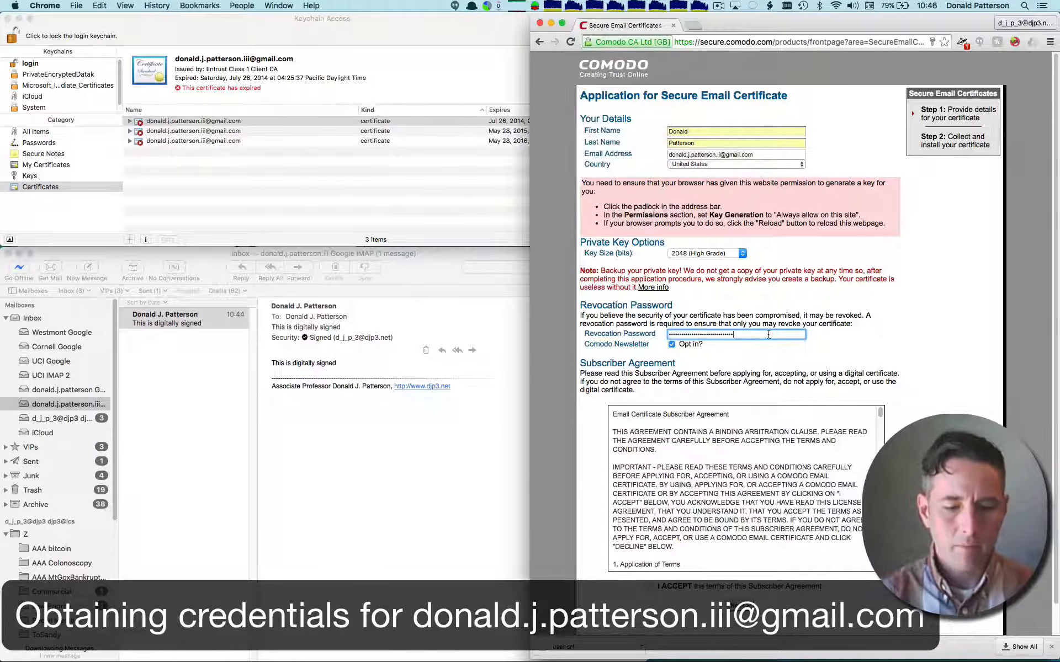
pyautogui.click(649, 588)
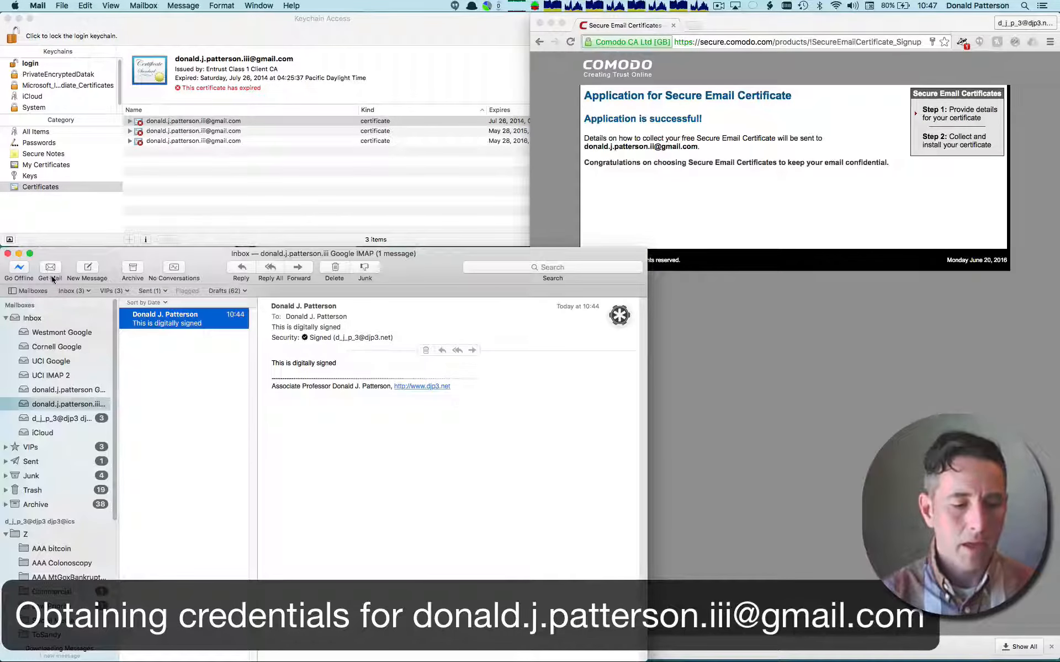
# - Switch to Mail, check for new messages and show the Activity window
pyautogui.click(49, 267)
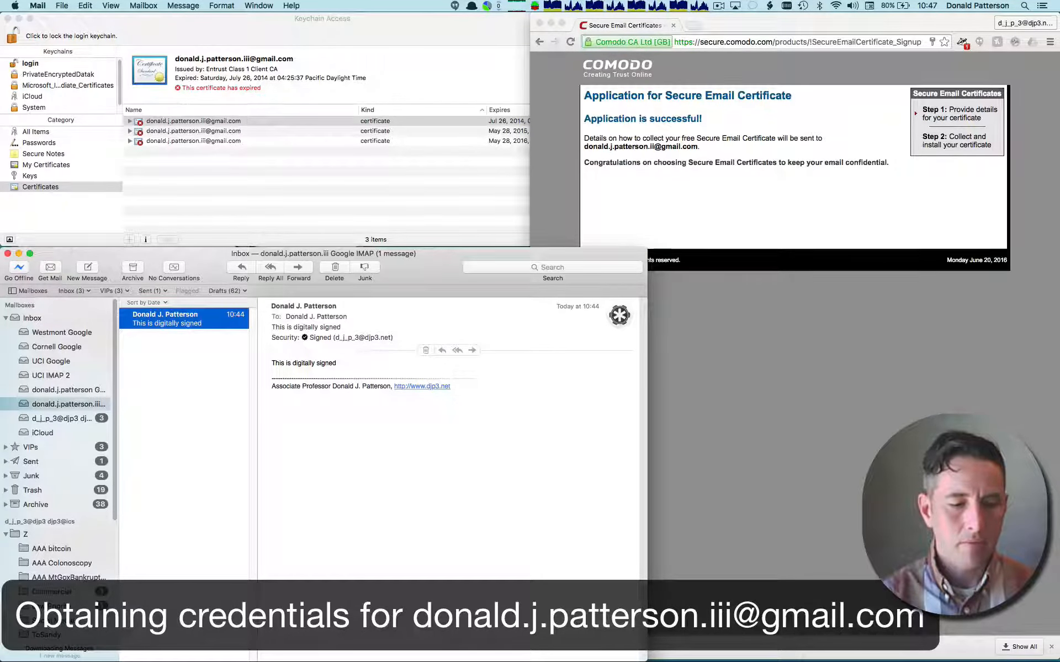
pyautogui.click(259, 6)
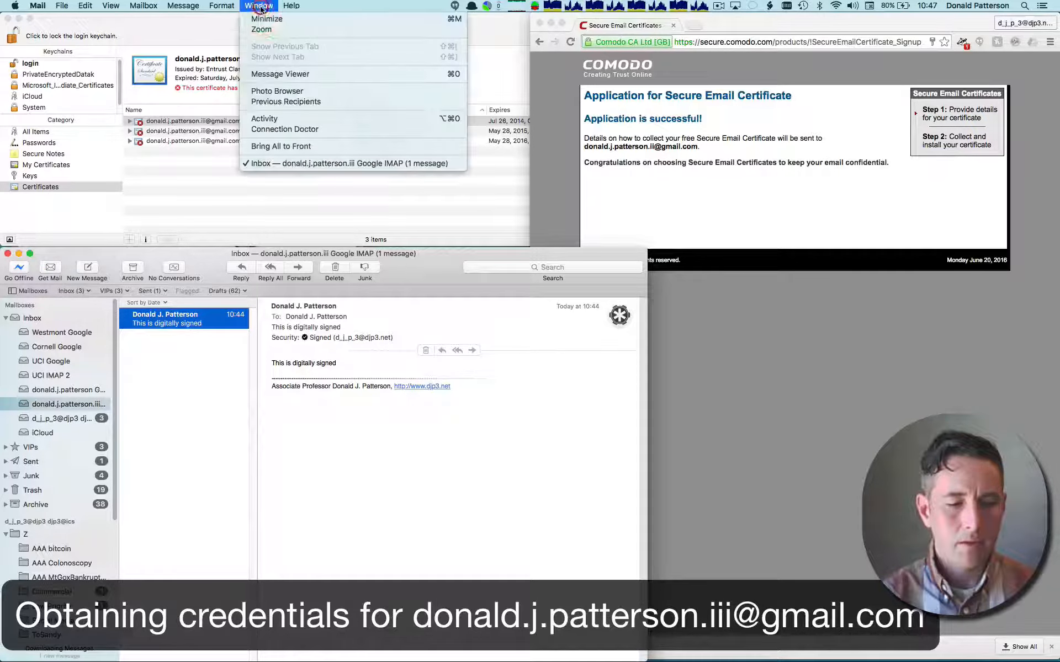
pyautogui.click(290, 119)
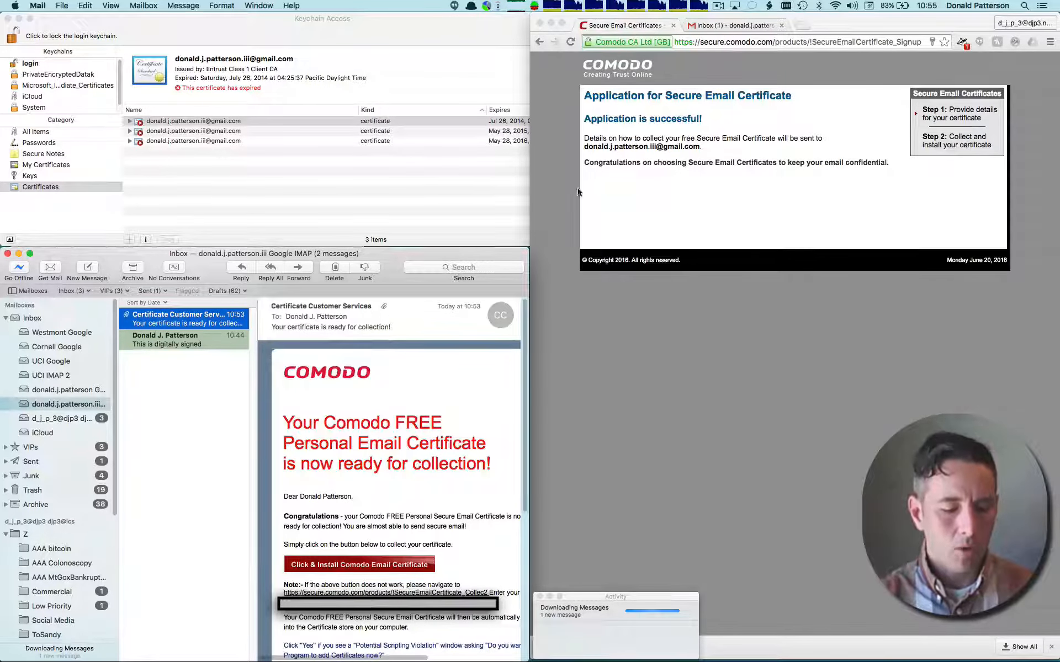
pyautogui.click(379, 566)
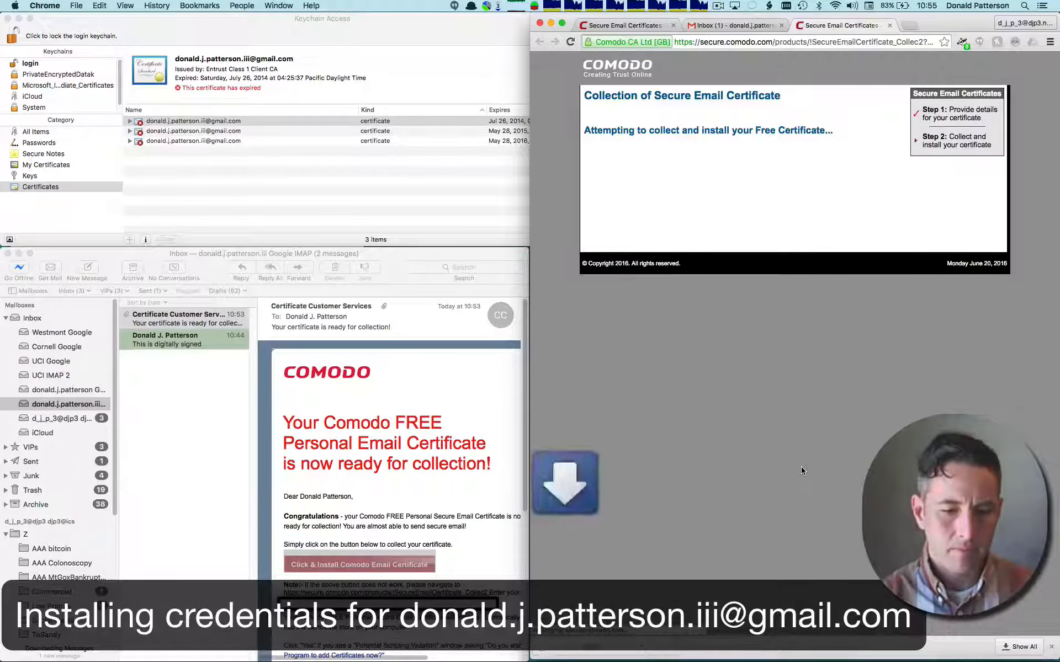
pyautogui.click(640, 648)
pyautogui.click(656, 638)
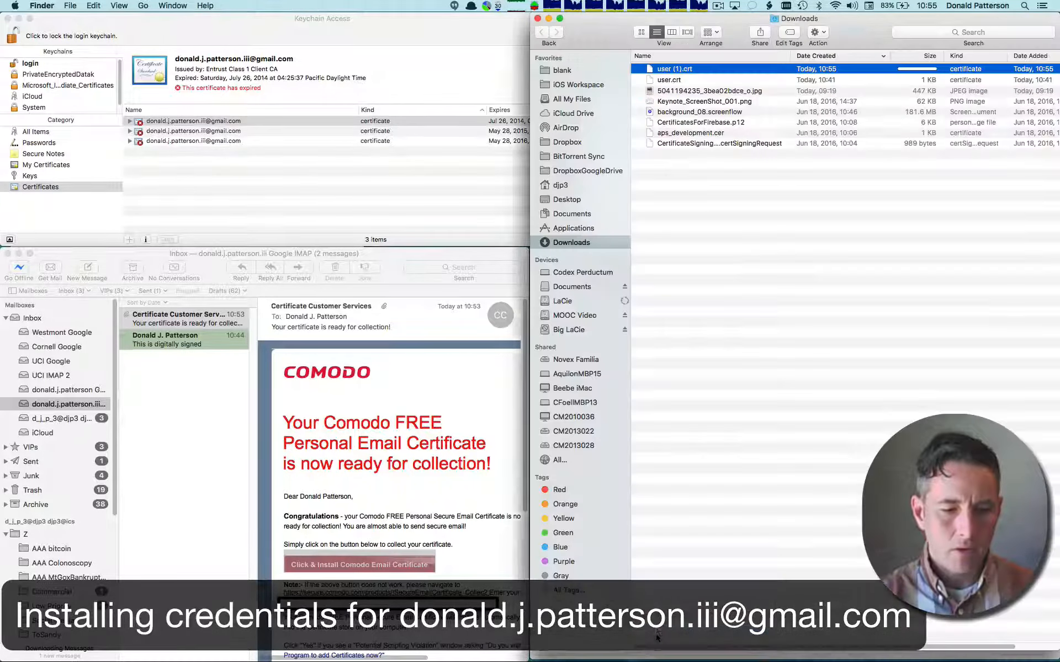
# - Add the certificate from user (1).crt to the login keychain and close the Downloads window
pyautogui.doubleClick(665, 69)
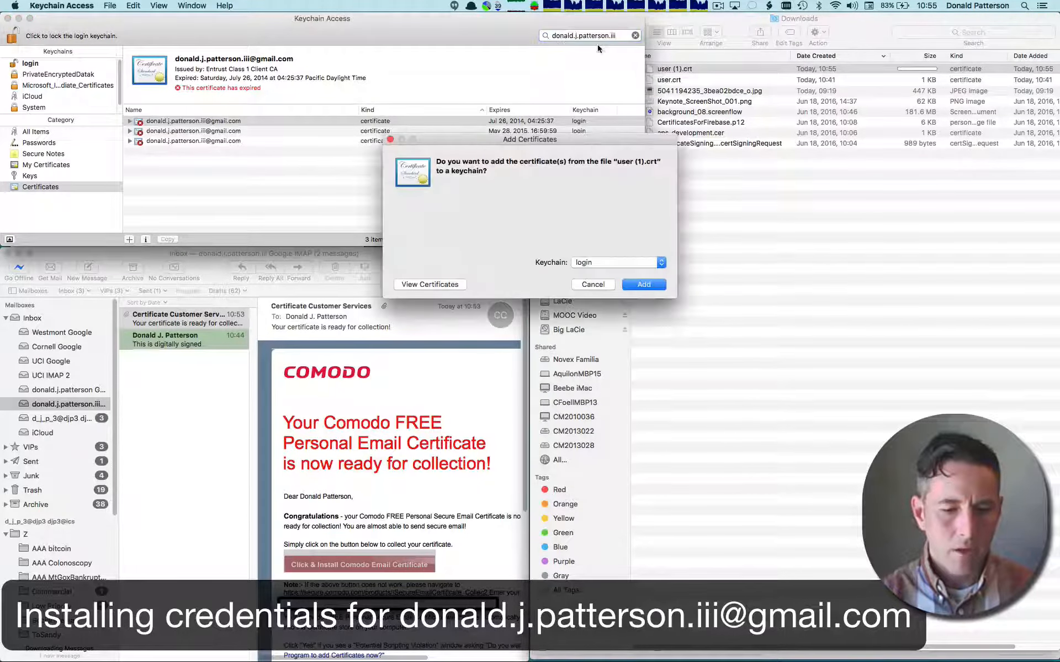
pyautogui.click(644, 284)
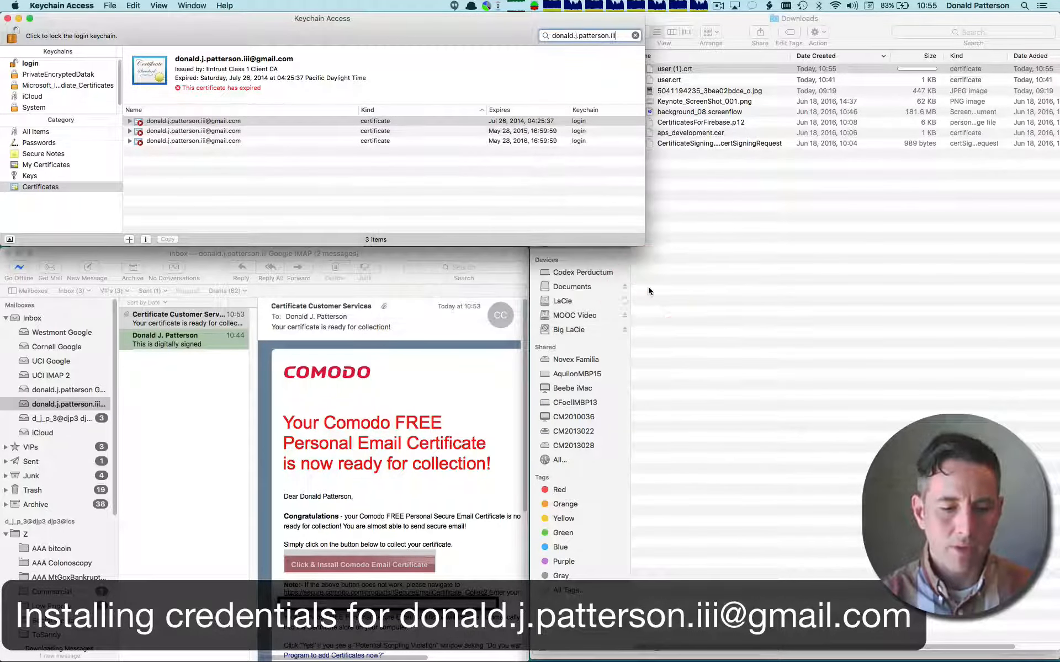
pyautogui.click(729, 30)
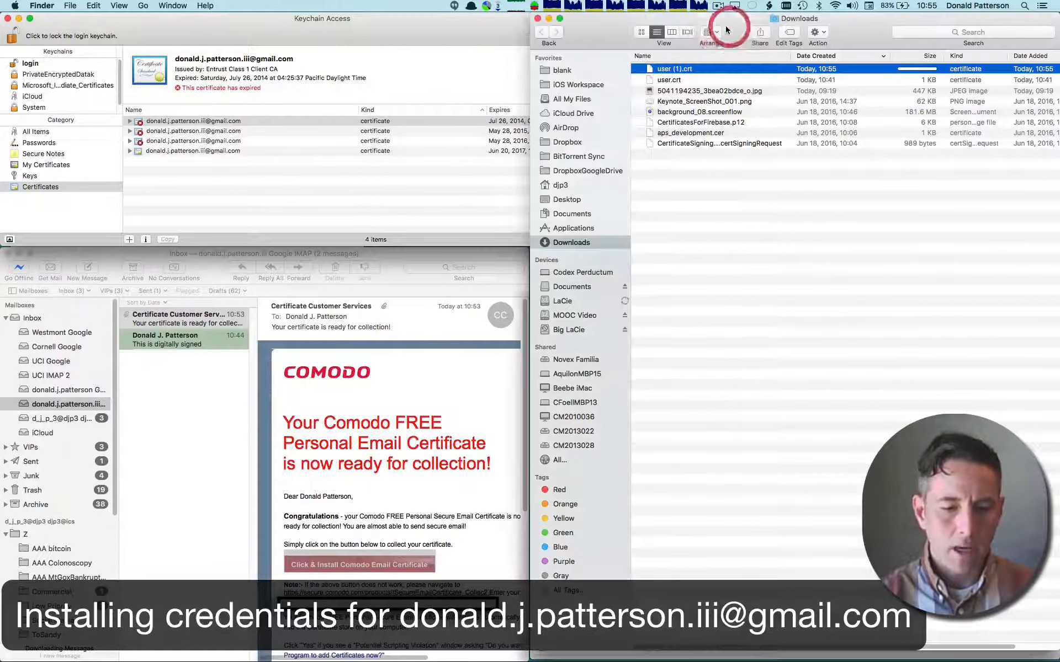
pyautogui.click(538, 17)
# - Create an identity preference linking the valid Comodo certificate expiring Jun 20, 2017 to the account's Gmail address
pyautogui.click(228, 151)
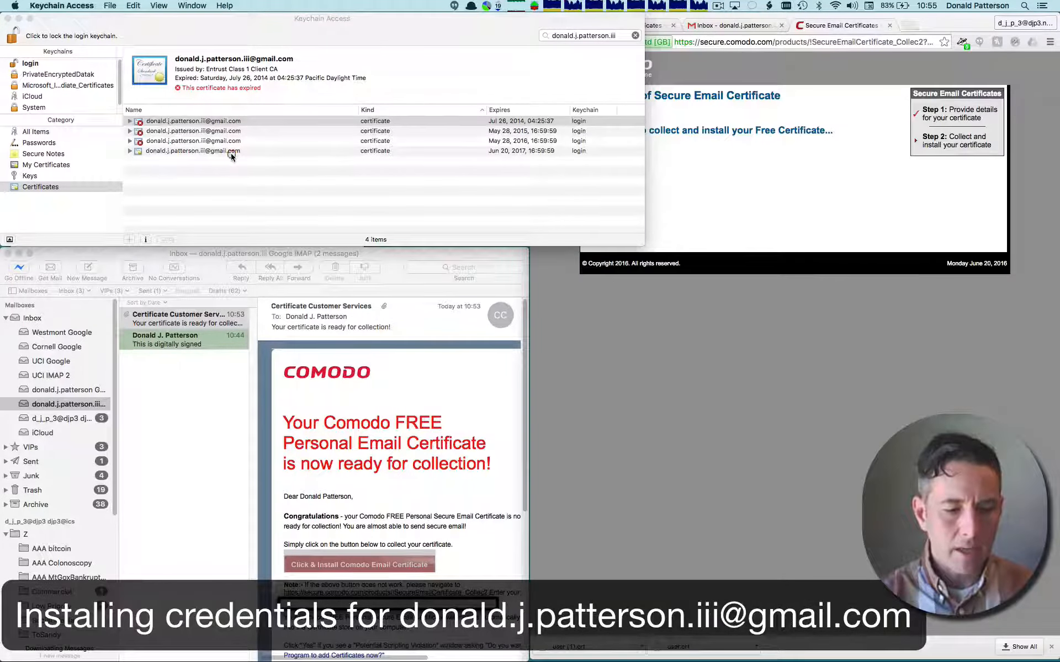
pyautogui.rightClick(218, 152)
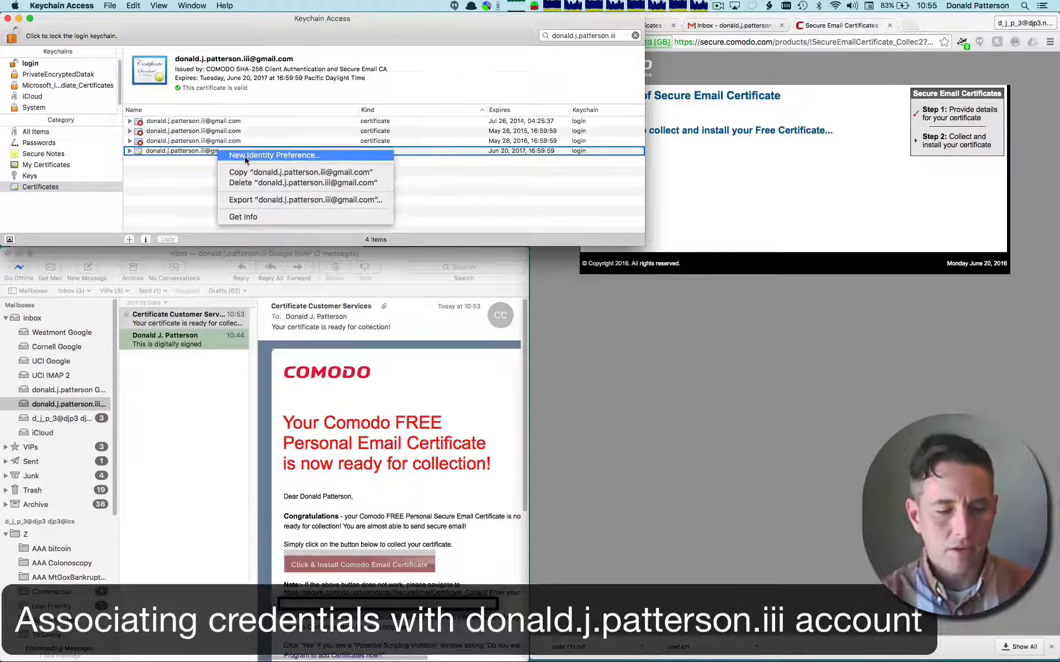
pyautogui.click(245, 158)
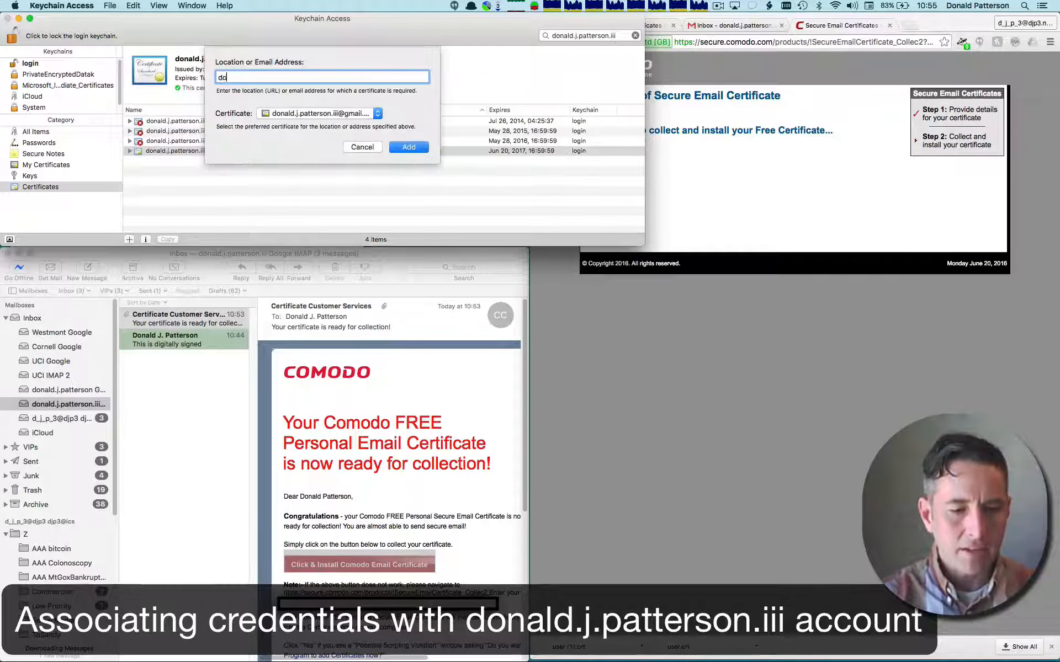
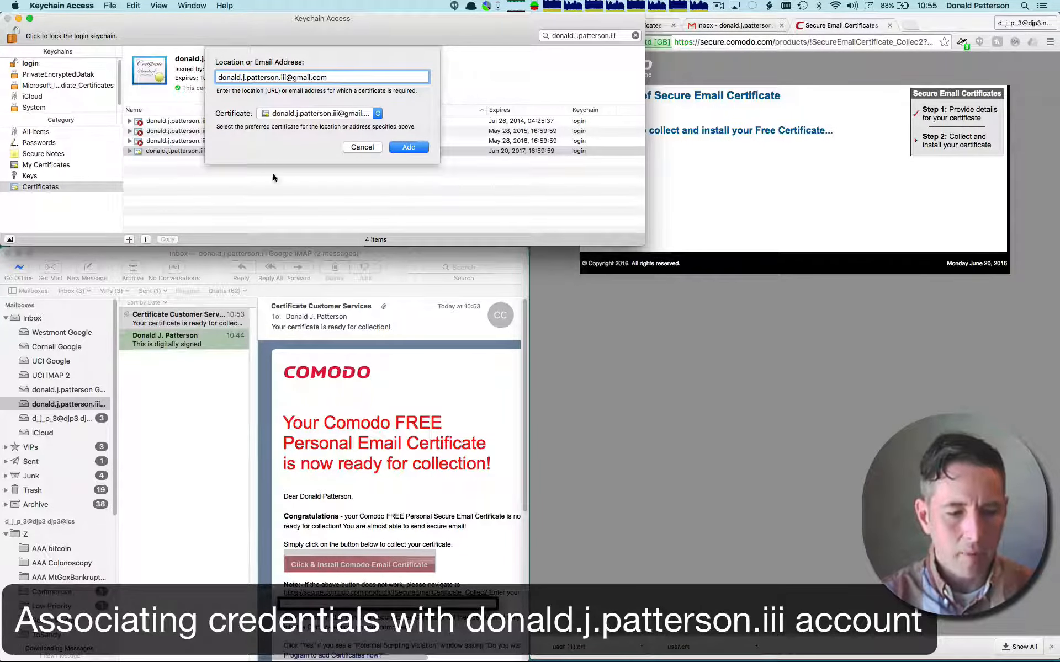
pyautogui.click(408, 148)
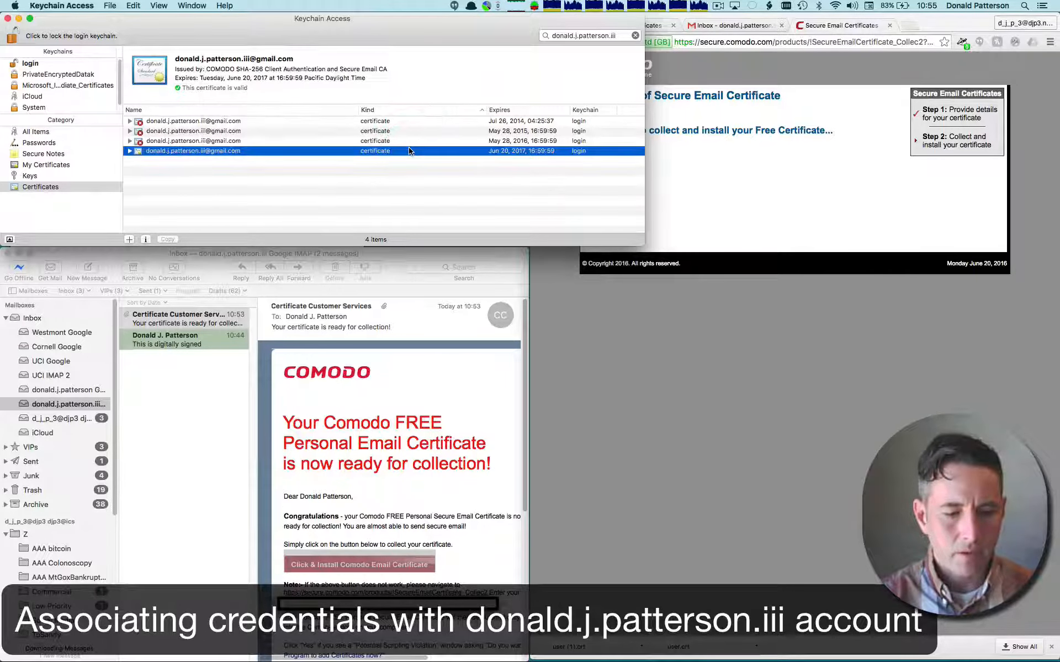
# - Switch to Mail and delete Comodo's certificate collection email from the Gmail inbox
pyautogui.click(391, 270)
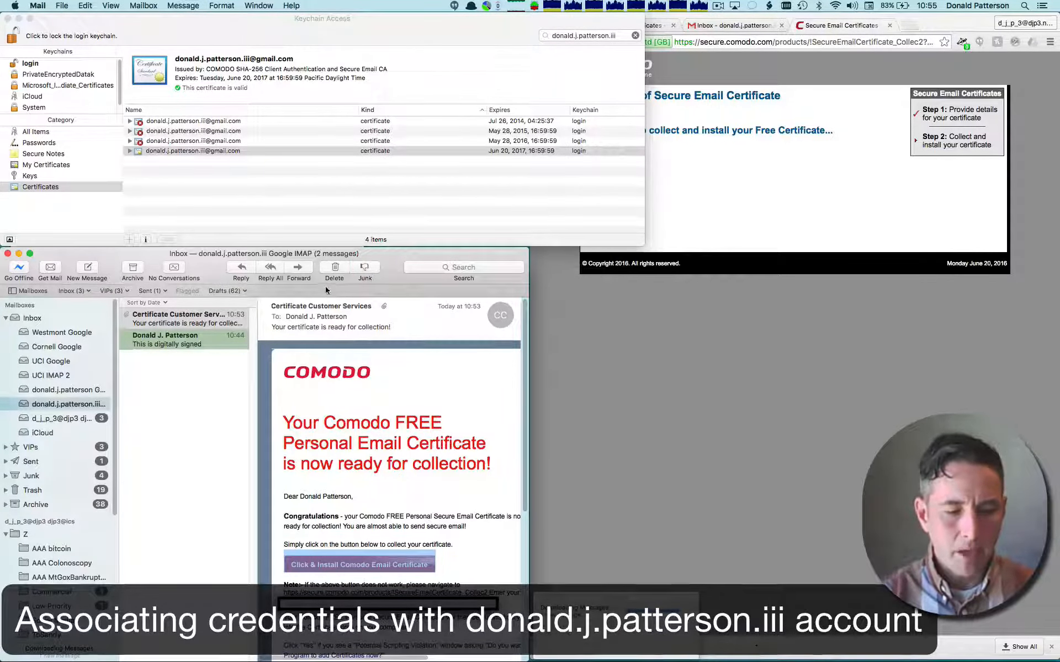
pyautogui.click(335, 268)
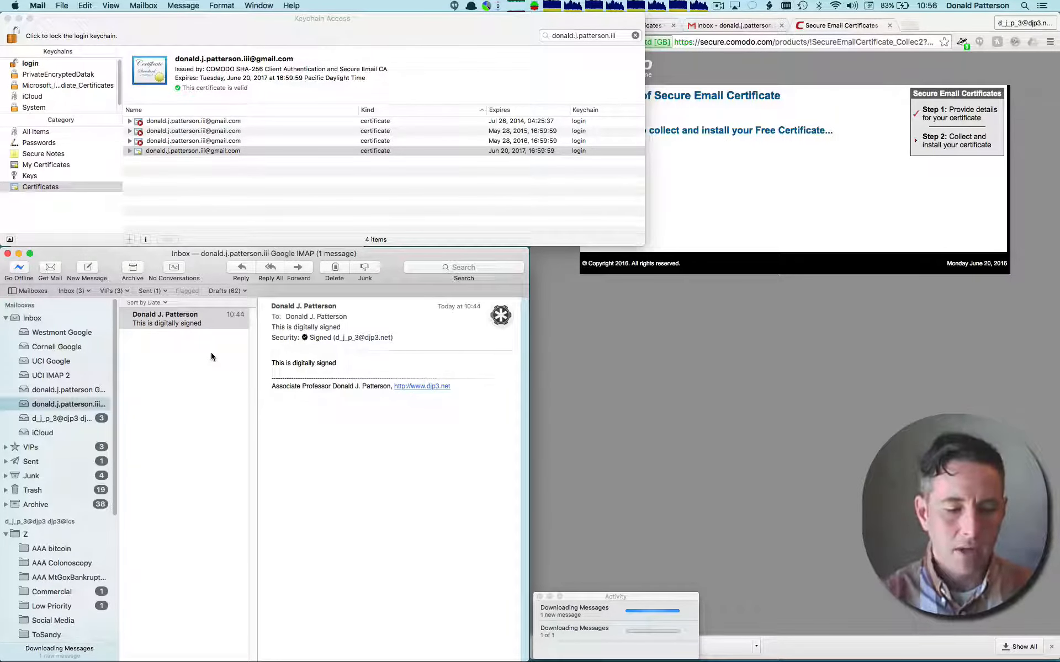
pyautogui.click(213, 269)
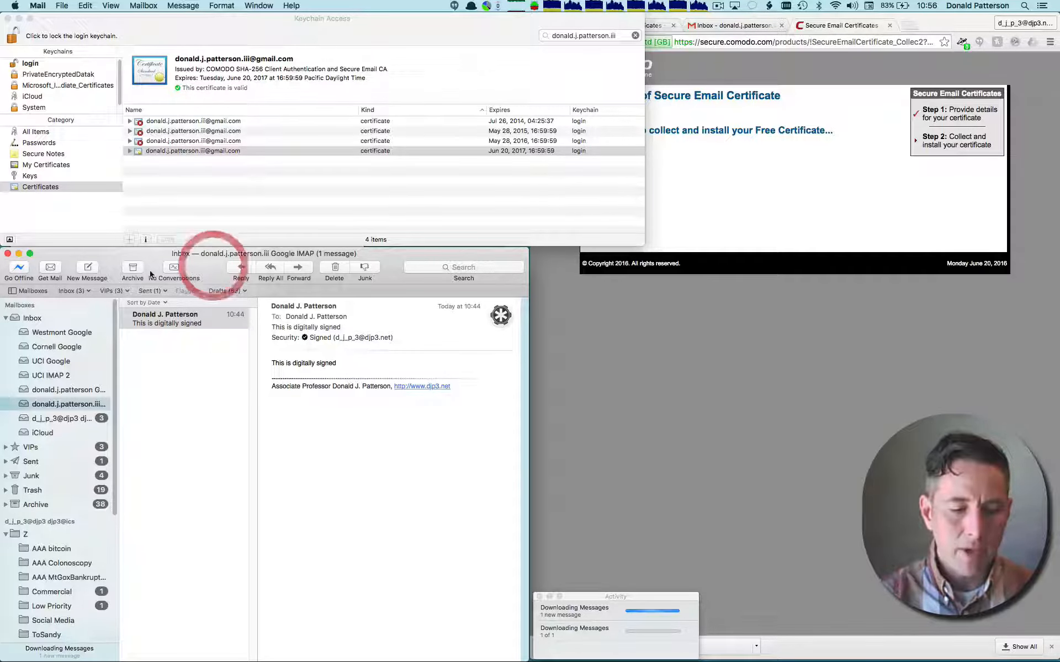
pyautogui.click(88, 270)
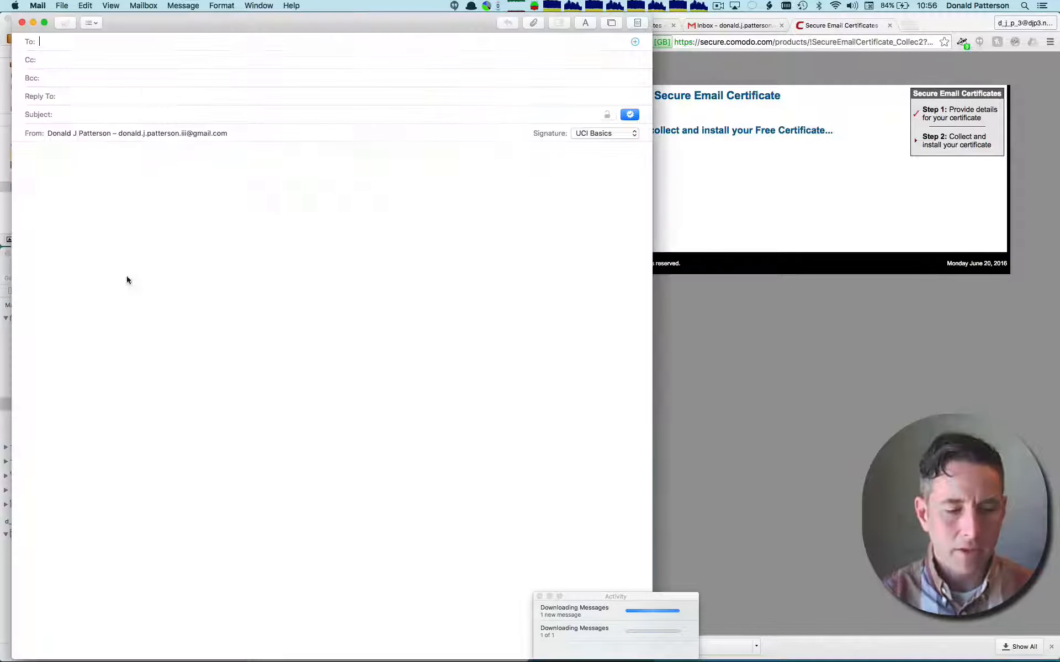
pyautogui.click(16, 21)
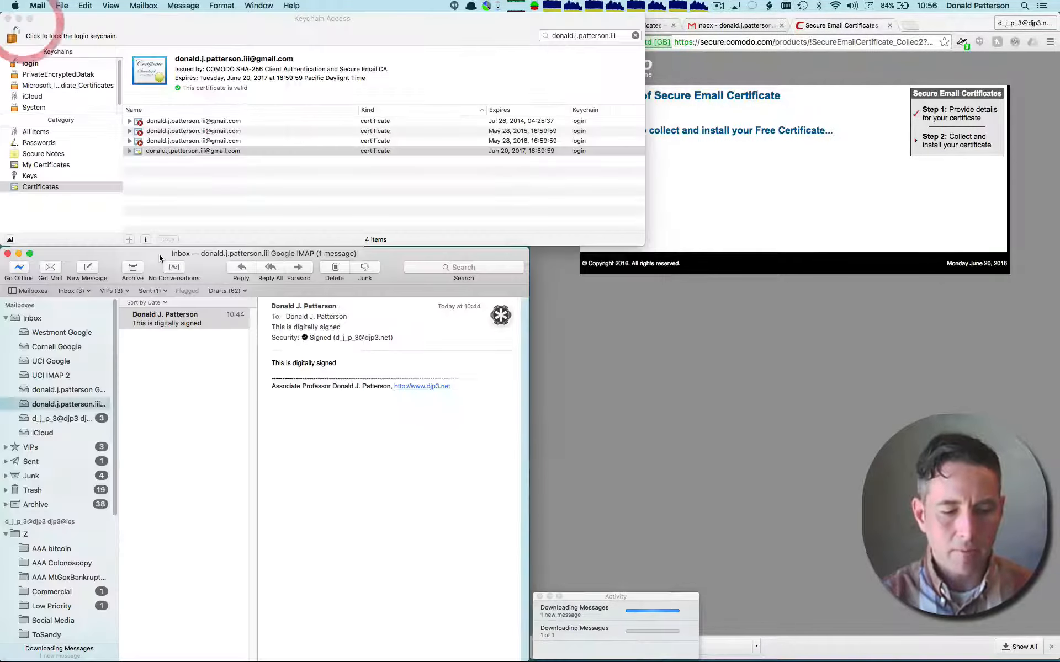
# - Reply to the "This is digitally signed" message and delete the signature text above the quoted message
pyautogui.click(241, 269)
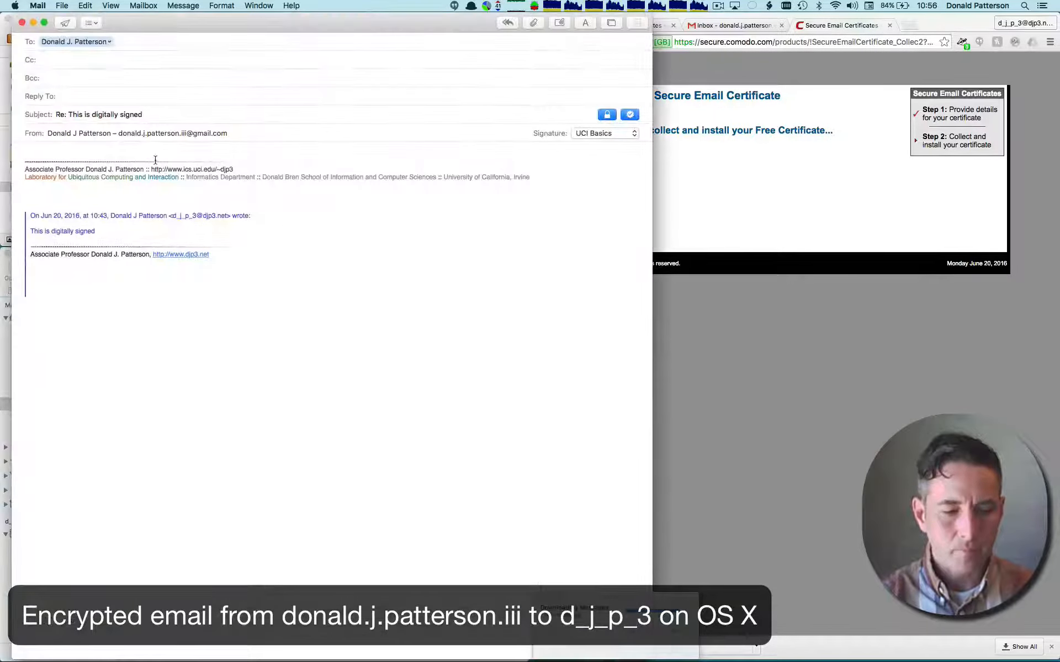
pyautogui.click(155, 175)
pyautogui.press('Delete')
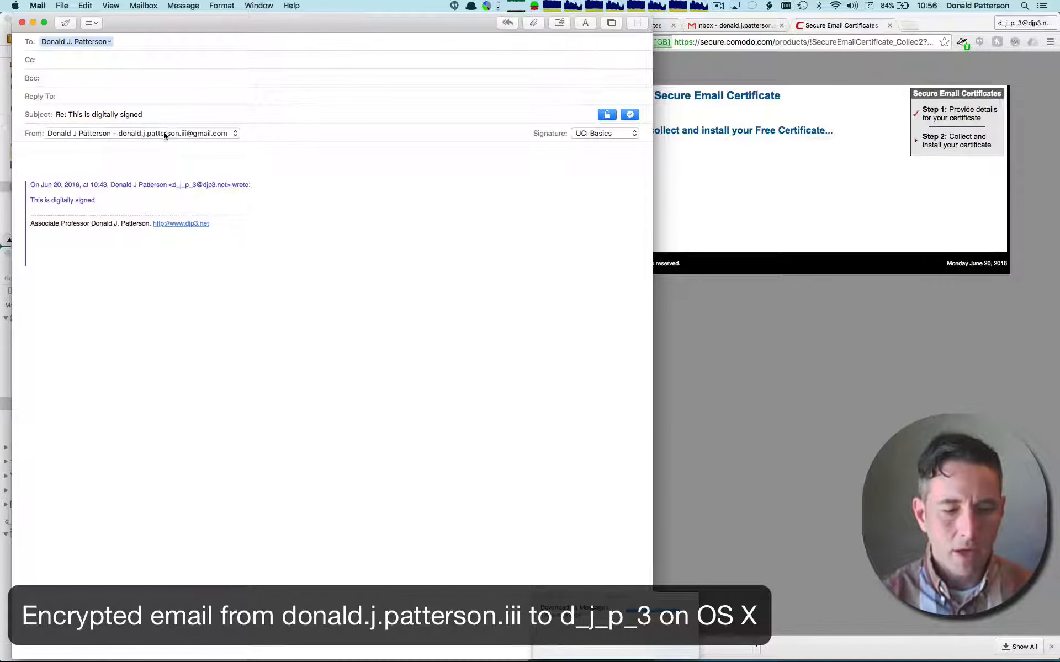
# - Change the reply's subject to "This is the first encrypted email"
pyautogui.tripleClick(180, 114)
pyautogui.write('This is e')
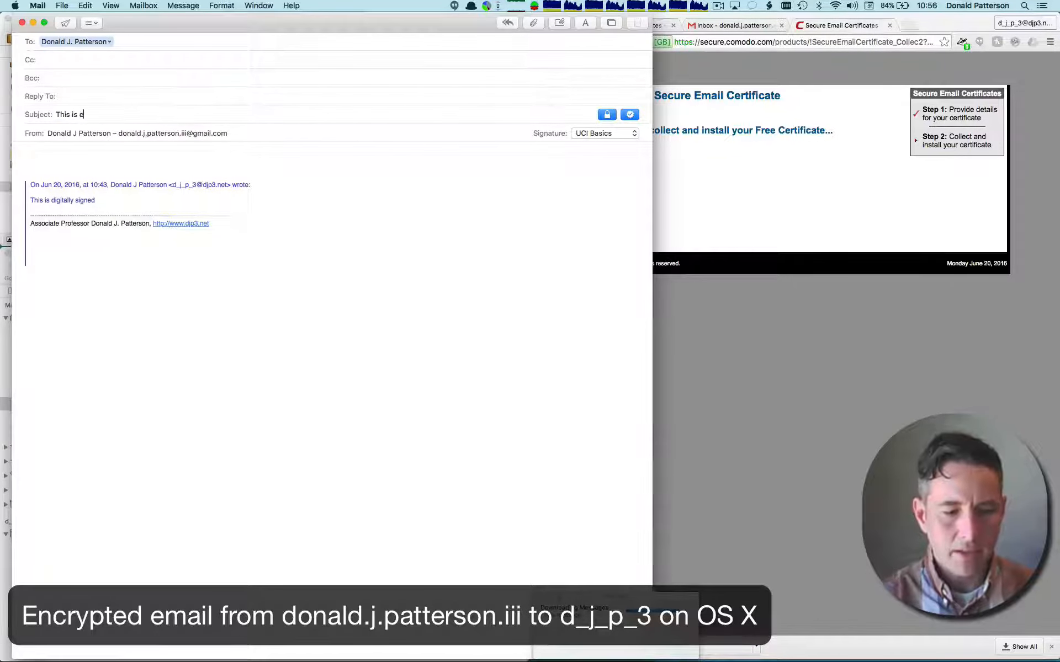
pyautogui.write('ncrypted email')
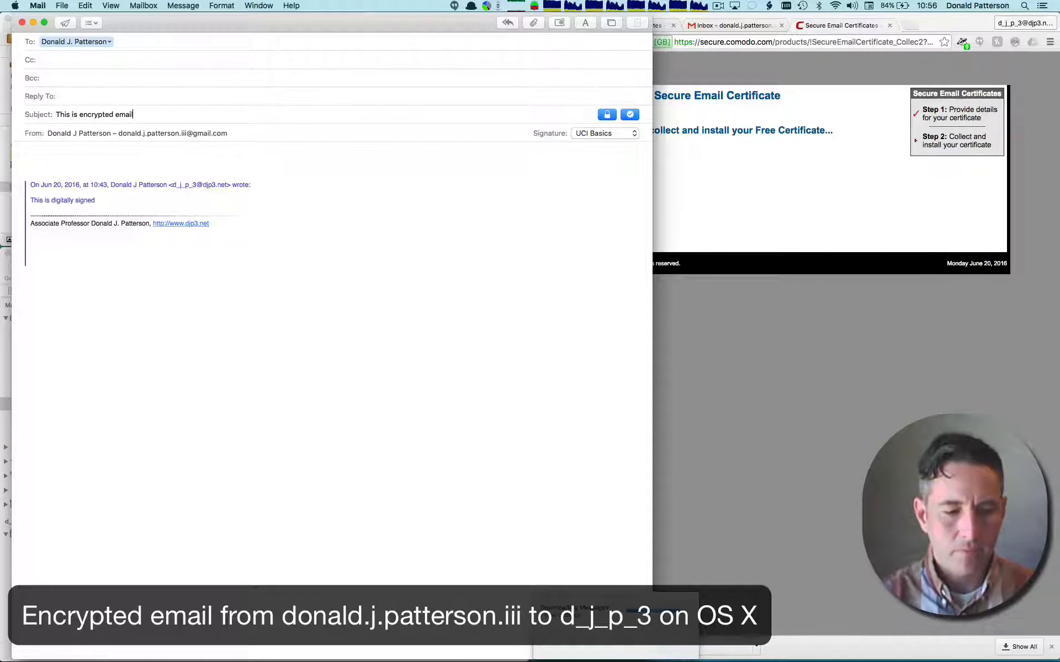
pyautogui.click(143, 152)
pyautogui.write('T')
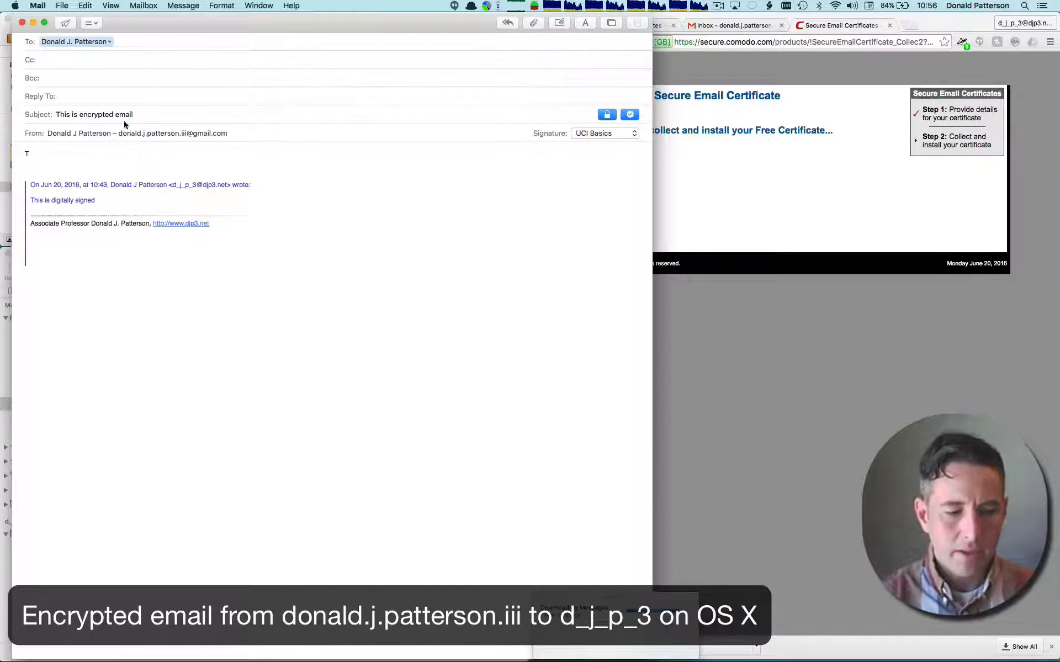
pyautogui.click(79, 114)
pyautogui.write('the first')
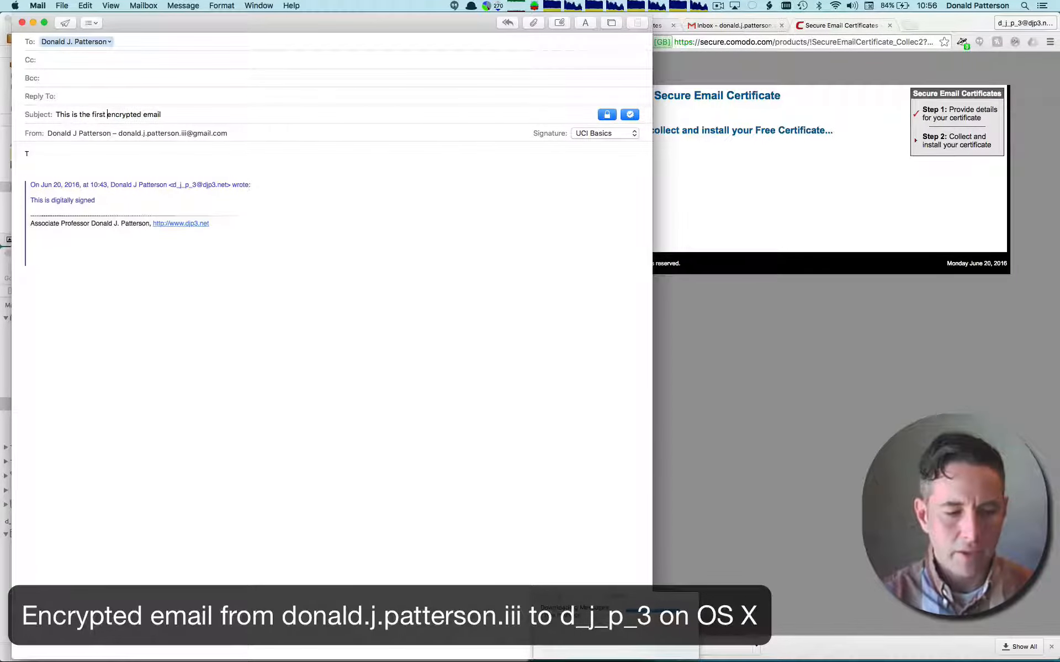
# - Copy the subject text "This is the first encrypted email" into the reply's body as its only new line
pyautogui.click(52, 152)
pyautogui.tripleClick(114, 112)
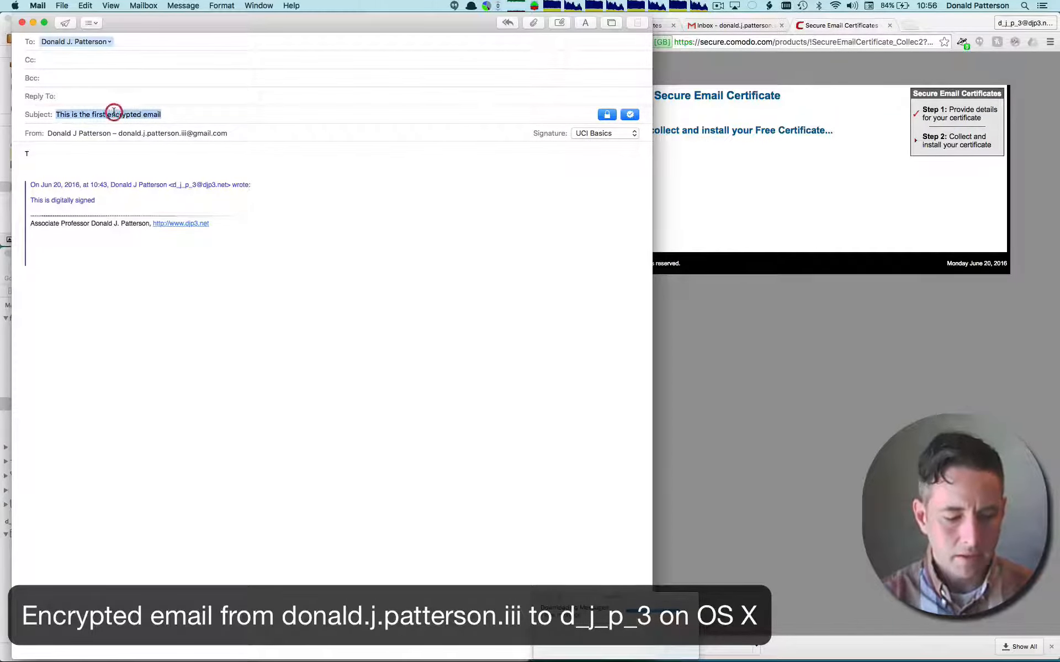
pyautogui.press('cmd+c')
pyautogui.click(77, 154)
pyautogui.press('cmd+v')
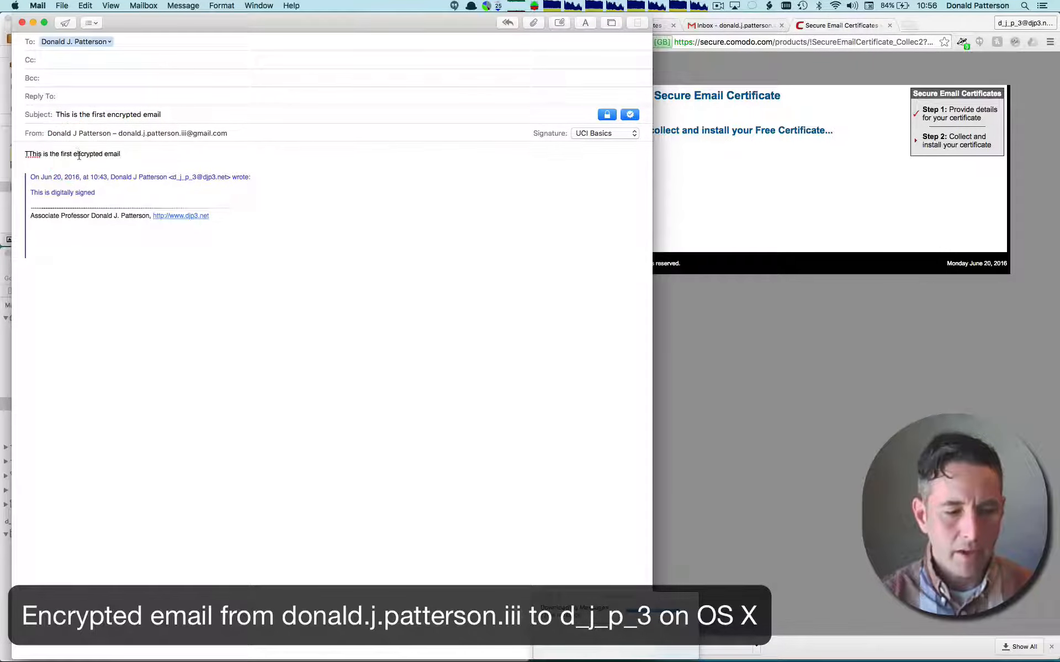
pyautogui.tripleClick(79, 155)
pyautogui.press('super+v')
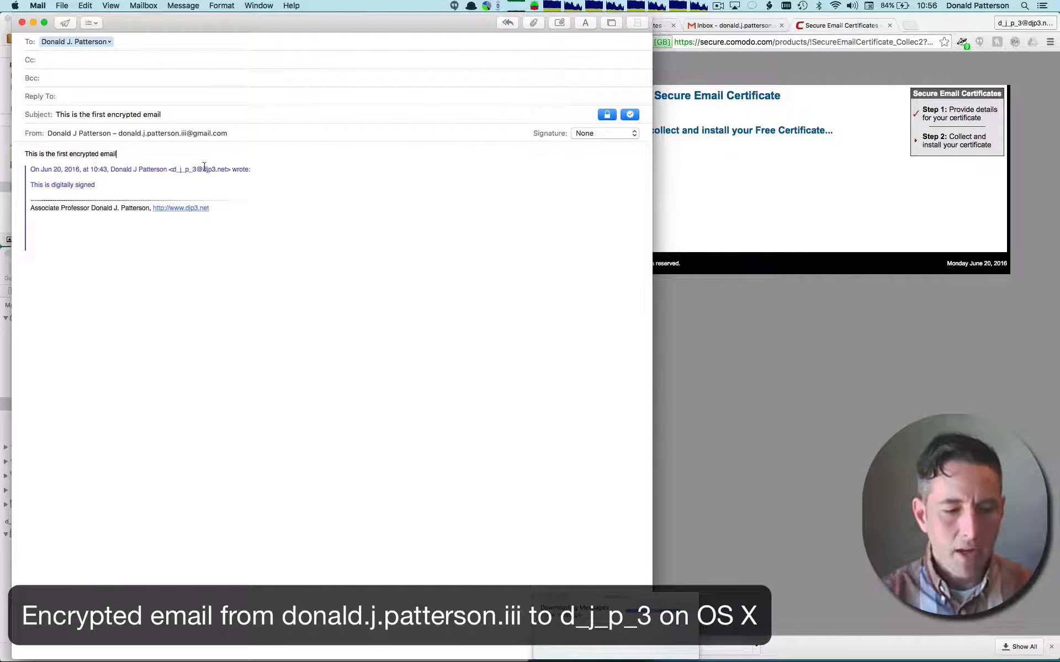
# - Turn encryption and digital signing off for the reply, and switch both back on
pyautogui.click(607, 114)
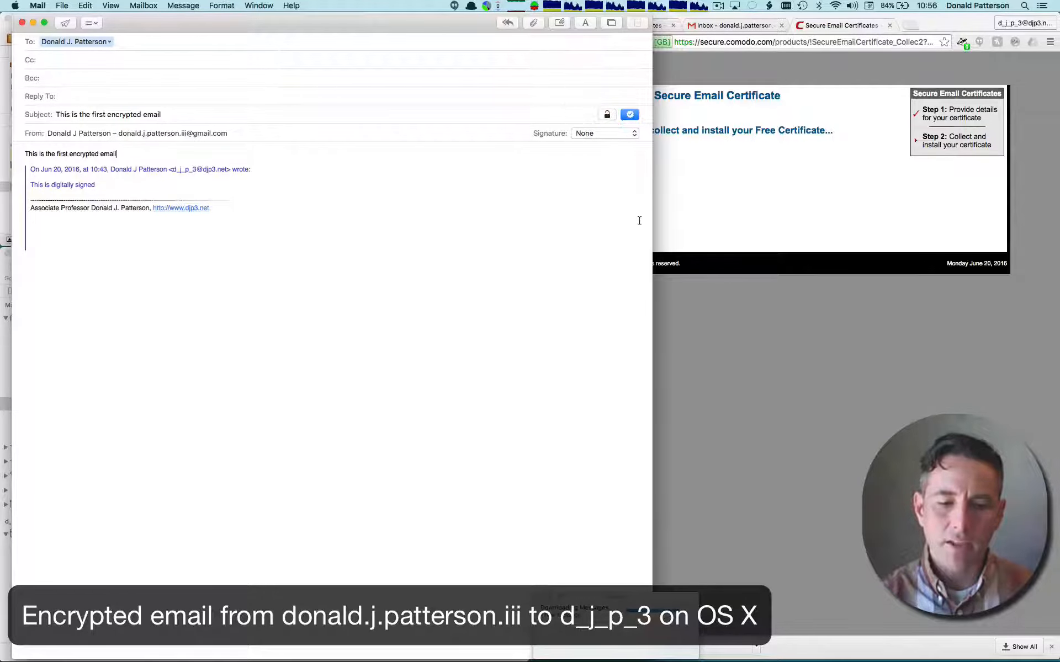
pyautogui.click(630, 114)
pyautogui.click(631, 115)
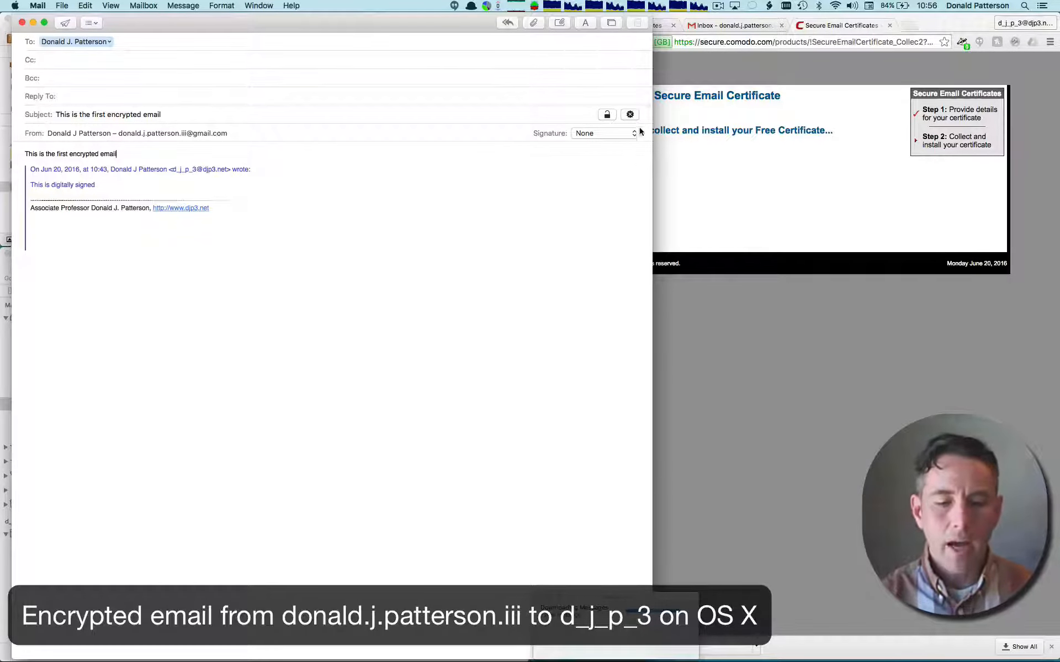
pyautogui.click(630, 115)
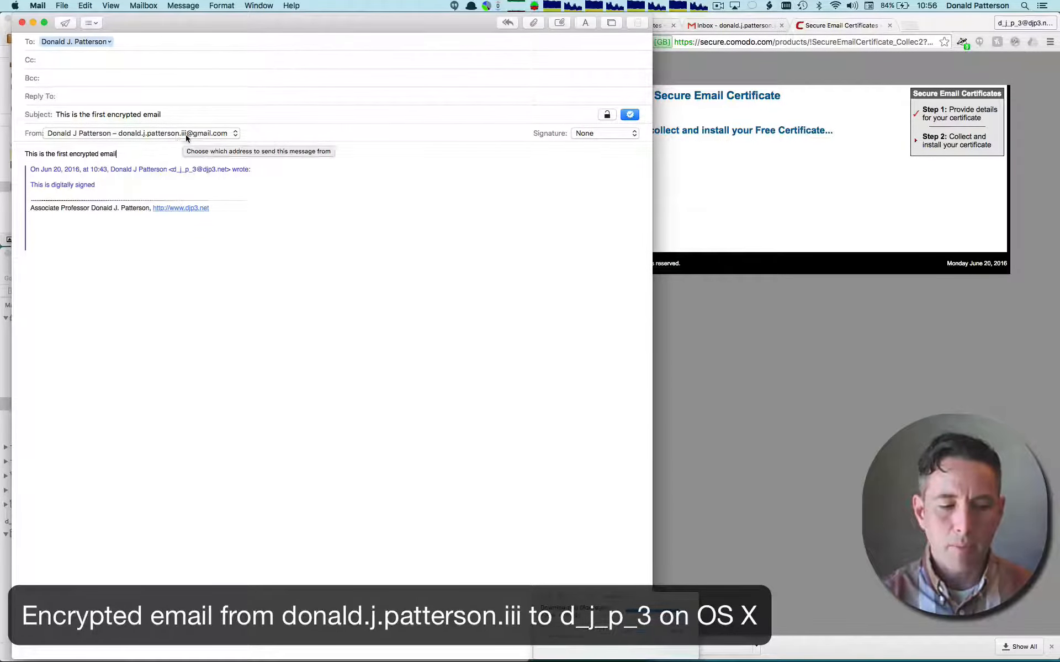
pyautogui.click(610, 117)
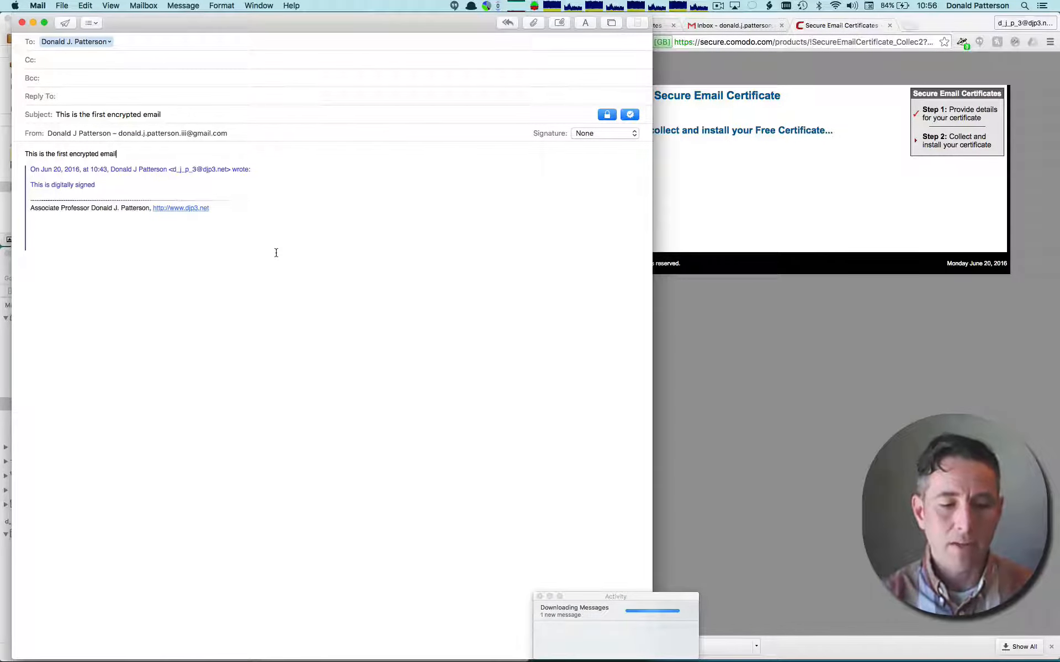
# - Send the encrypted reply, always allowing Mail to sign with the keychain key by entering the Mac account password
pyautogui.click(66, 23)
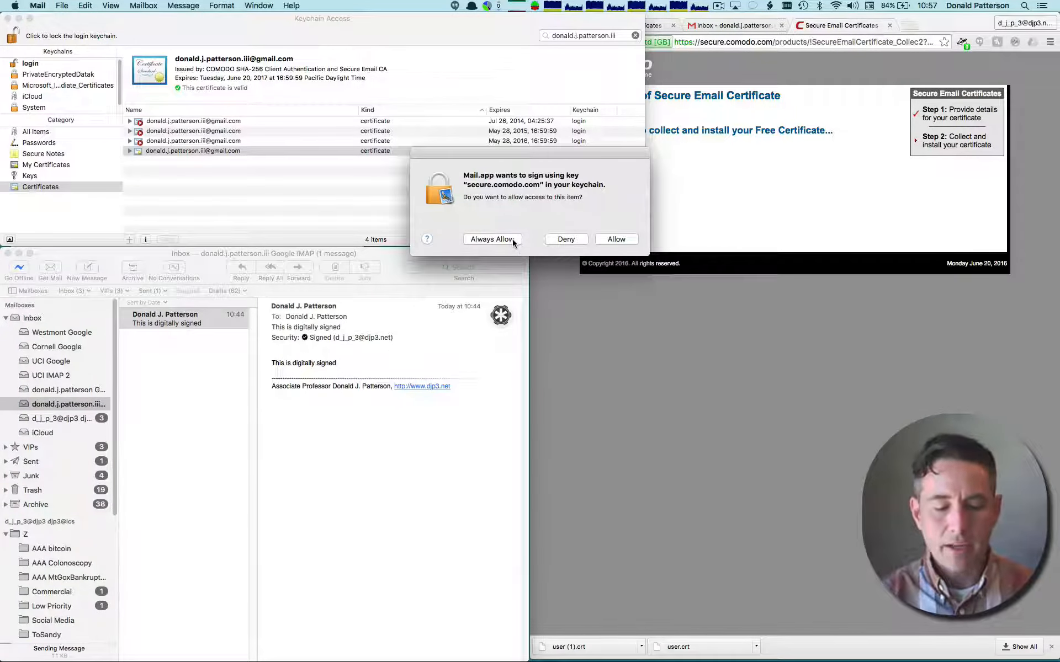
pyautogui.click(513, 239)
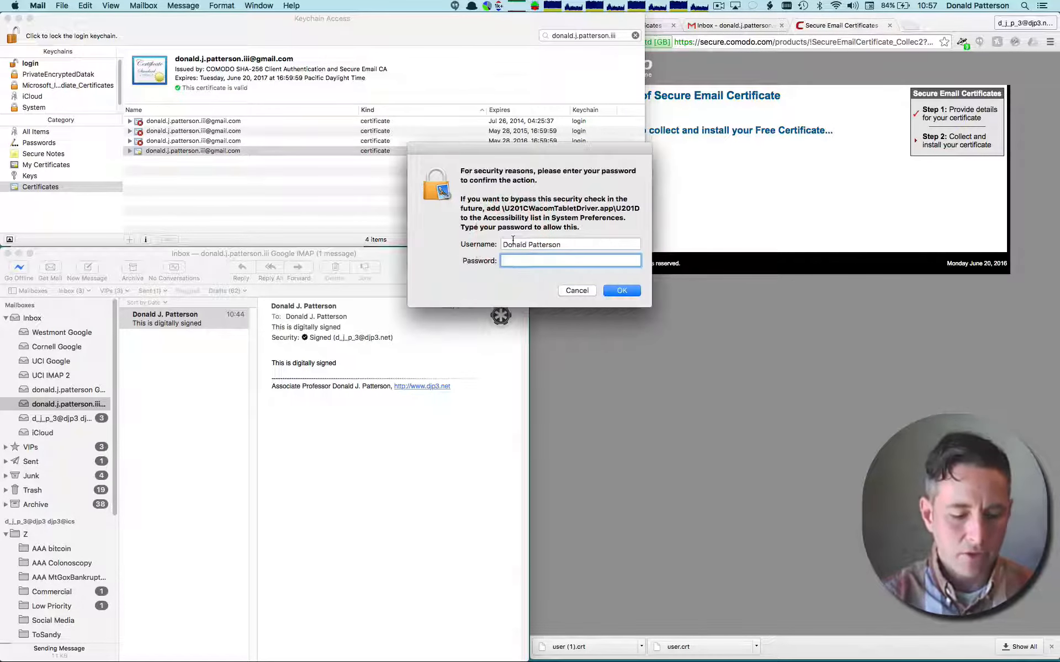
pyautogui.write('••••••••••••••••••••')
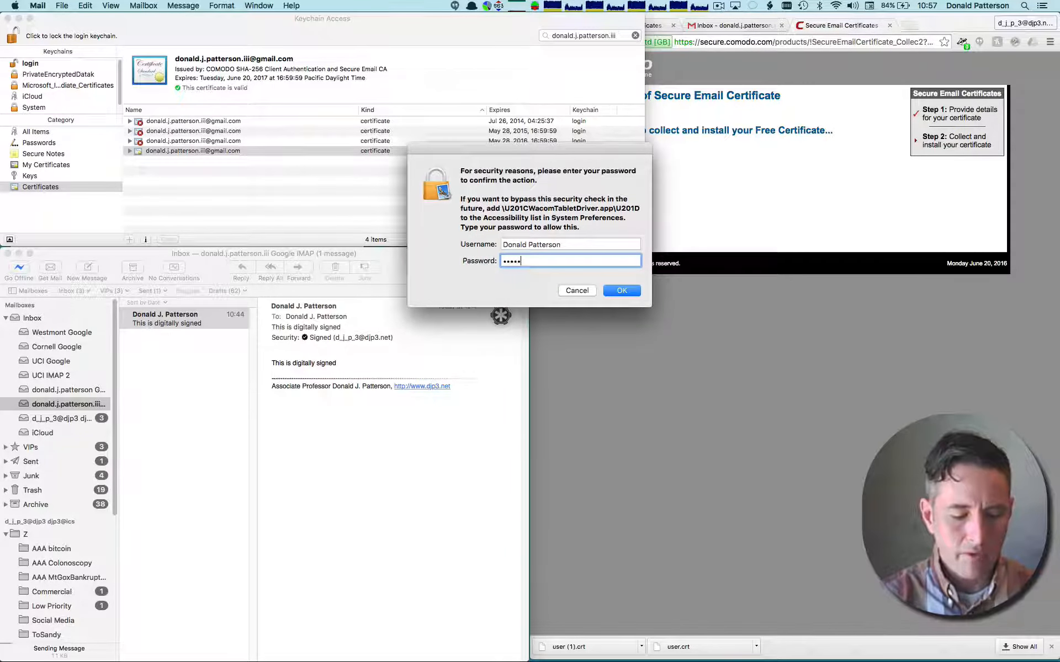
pyautogui.press('Return')
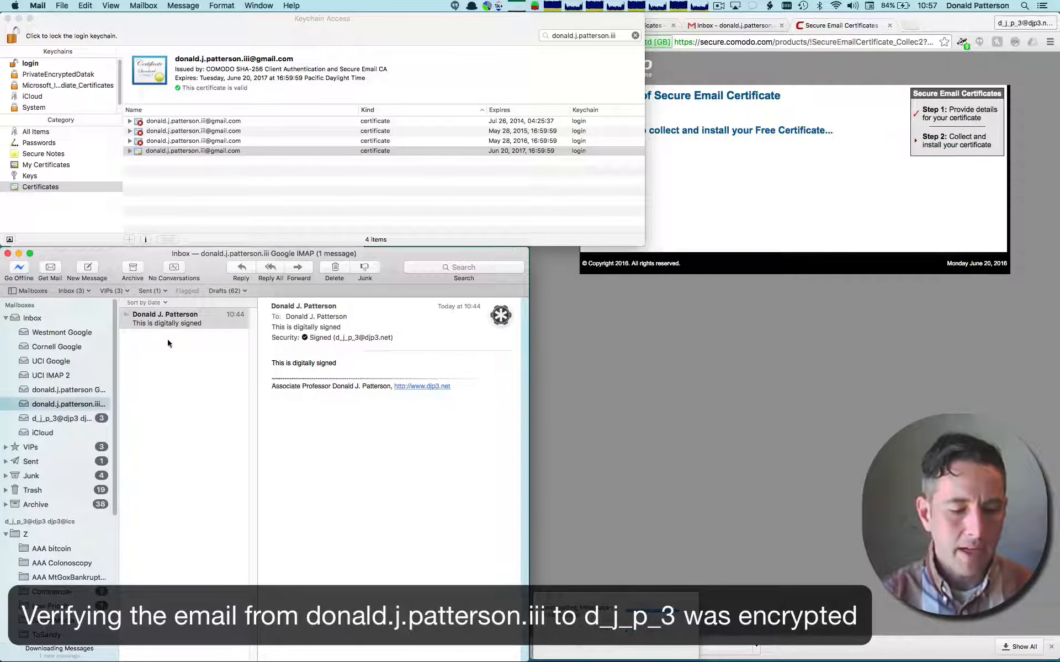
# - Open "This is the first encrypted email" in the receiving djp3 inbox and check its security status, sender and recipient addresses
pyautogui.click(72, 420)
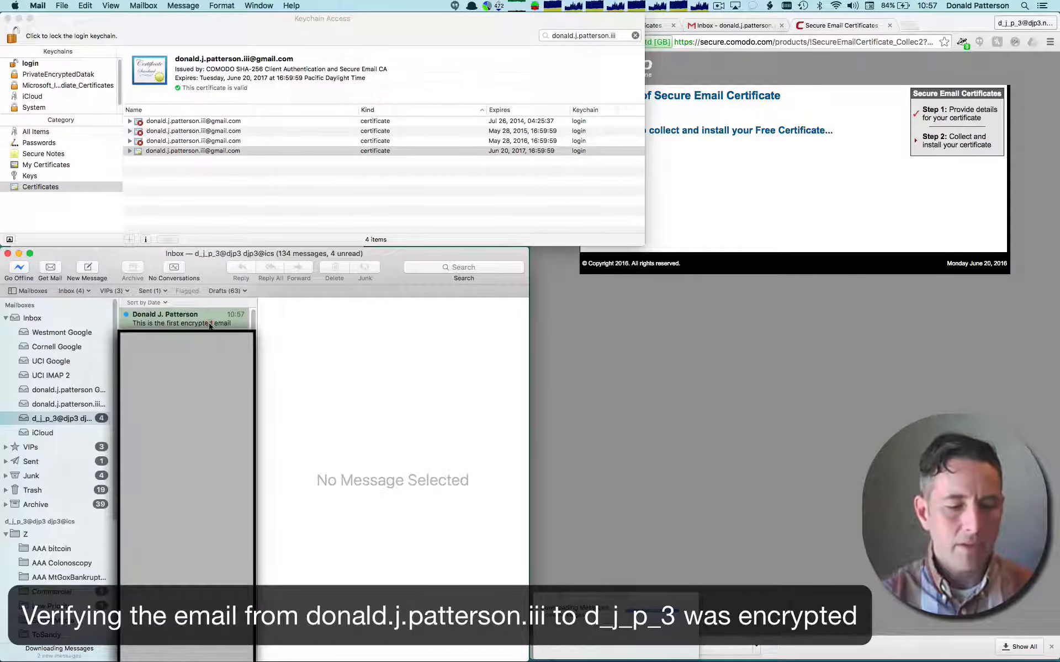
pyautogui.click(210, 324)
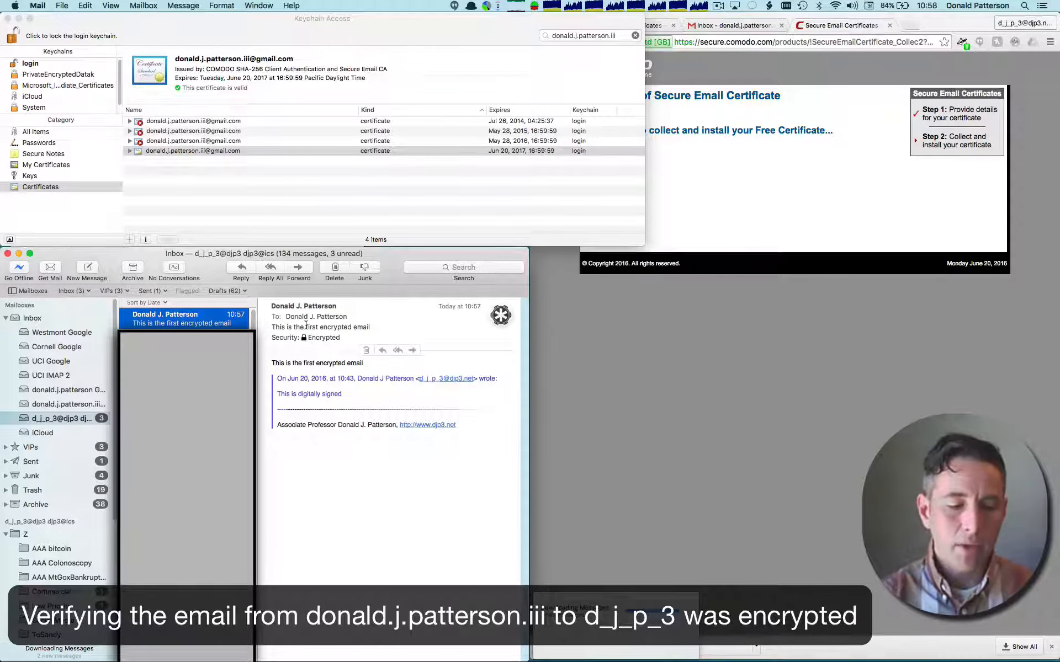
pyautogui.click(340, 307)
pyautogui.click(333, 314)
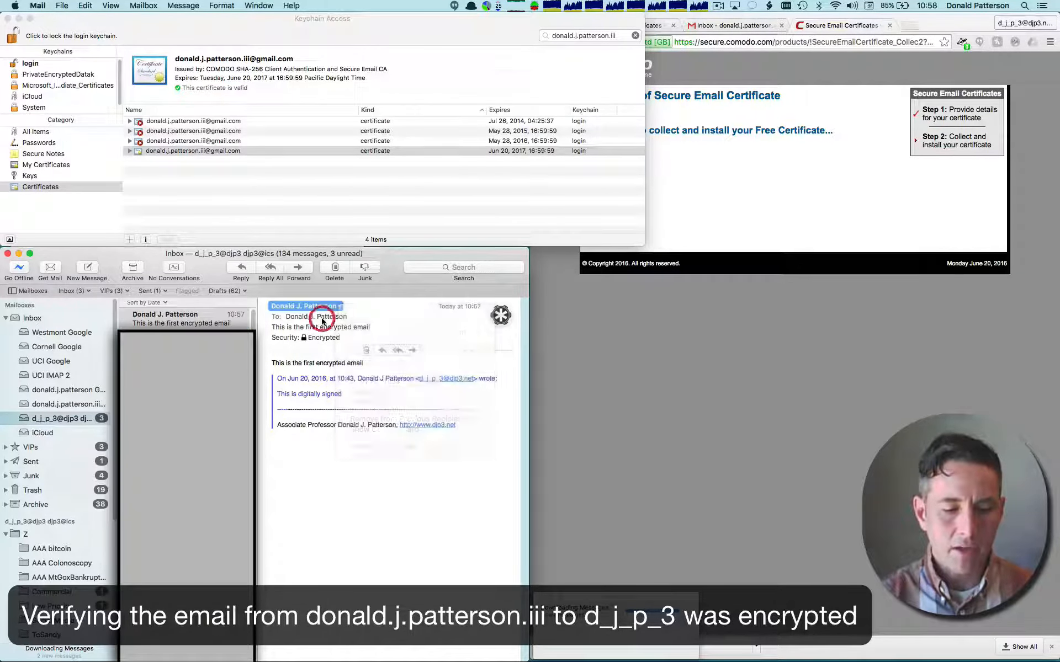
pyautogui.click(348, 317)
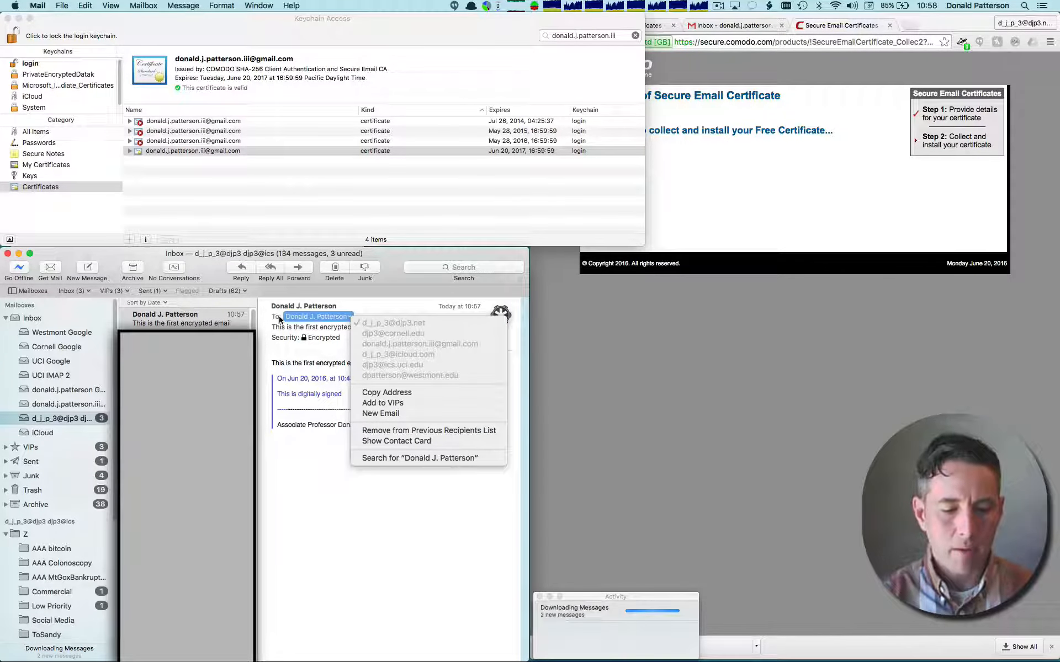
pyautogui.click(210, 271)
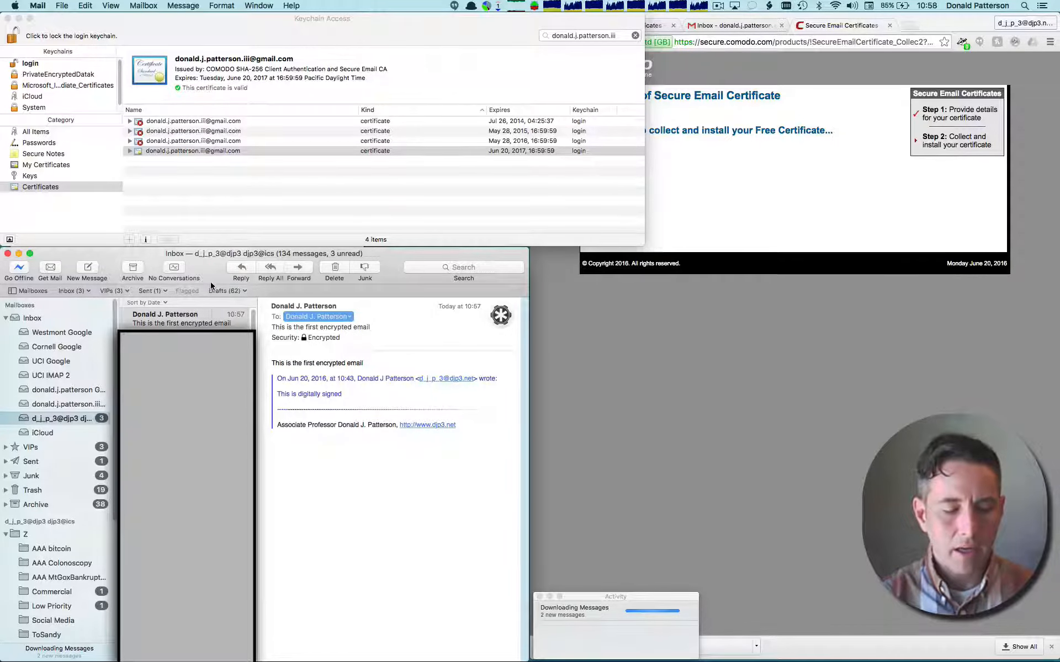
# - Reply to the first encrypted email, check which recipient address is used, and set the subject to "This is the second encrypted email"
pyautogui.click(238, 267)
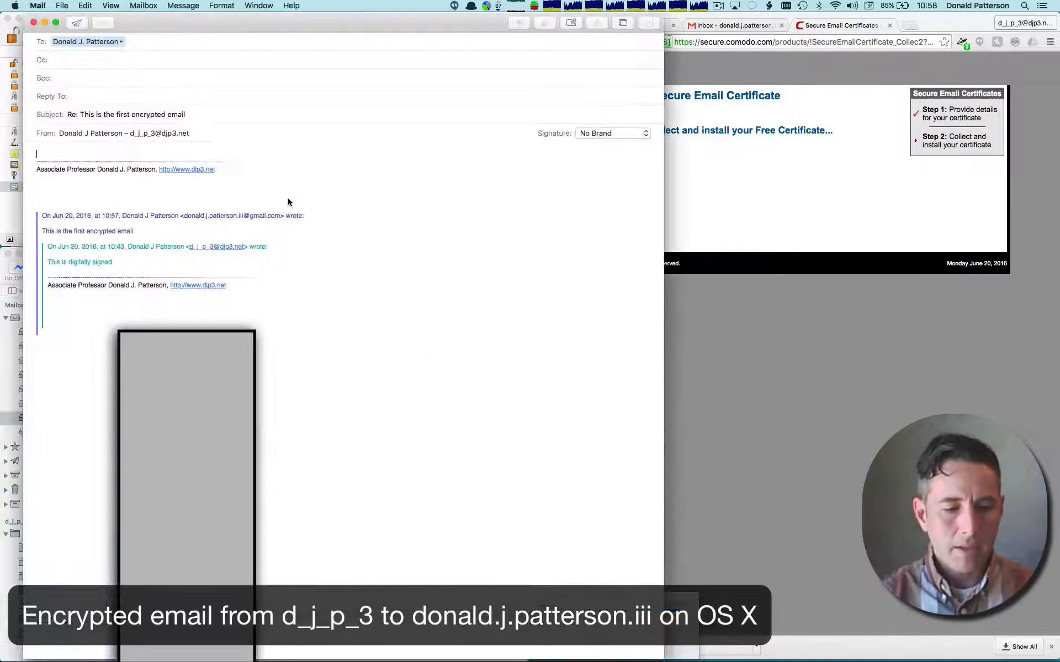
pyautogui.click(121, 42)
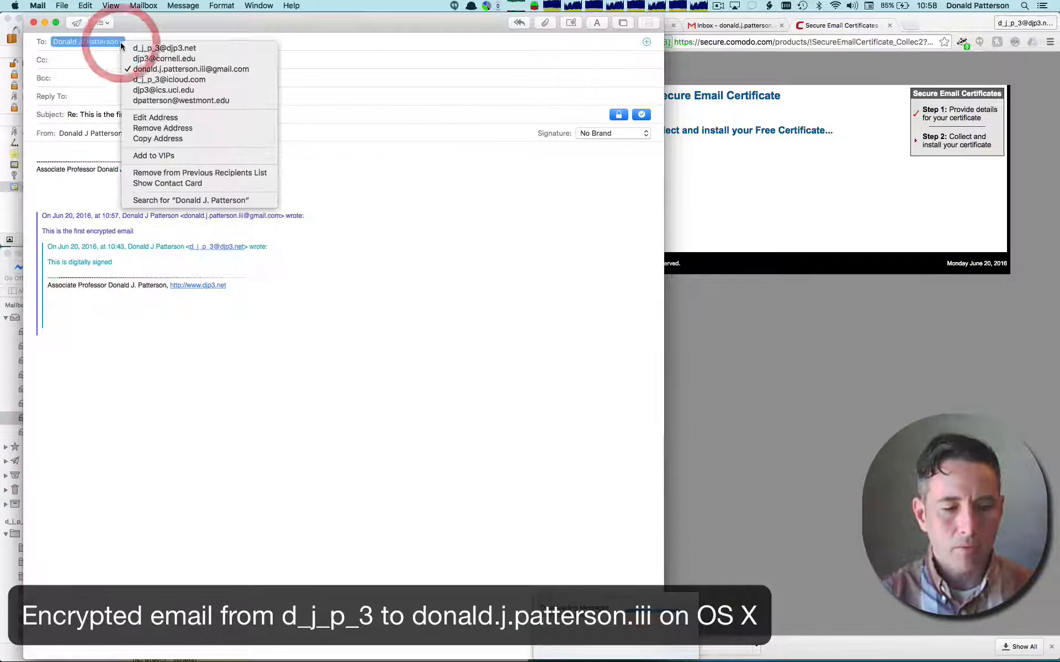
pyautogui.click(362, 105)
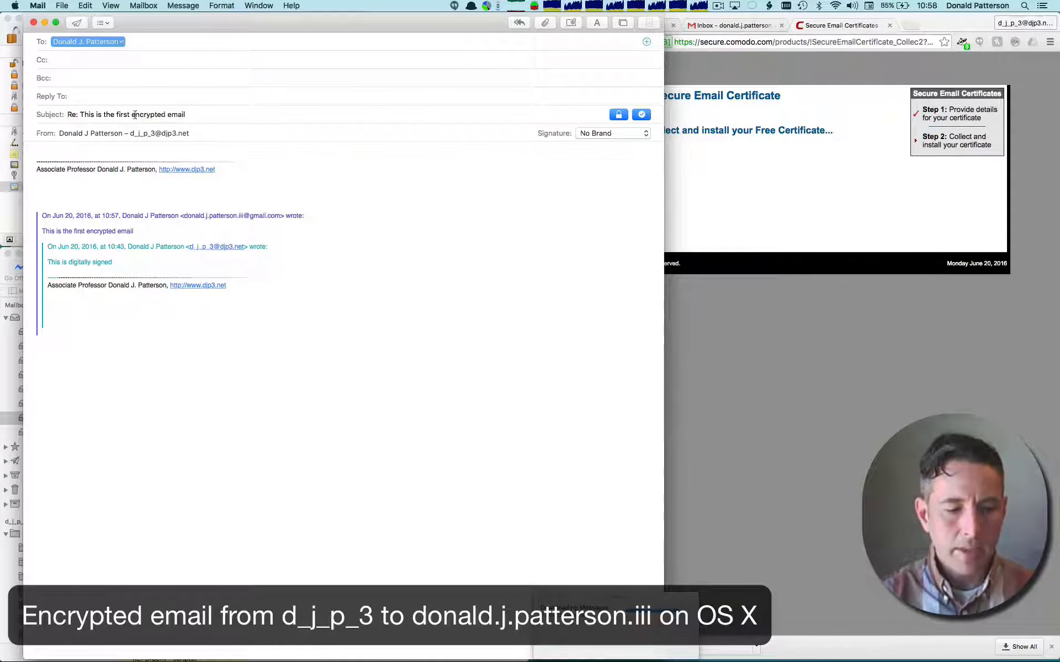
pyautogui.click(117, 114)
pyautogui.tripleClick(117, 114)
pyautogui.write('This is ')
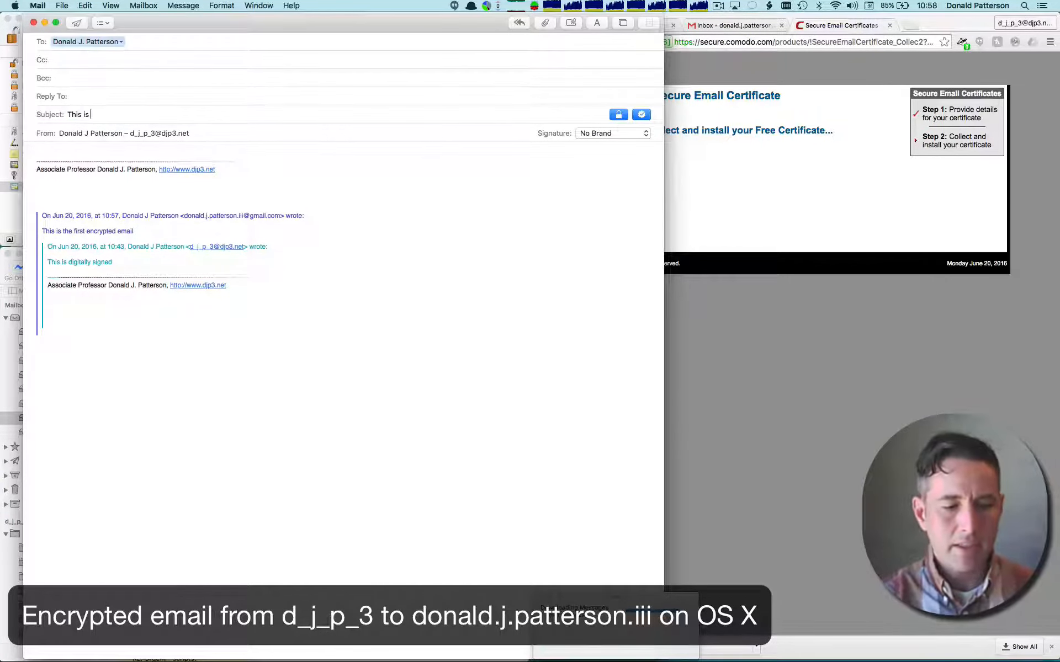
pyautogui.write('the second encrypte')
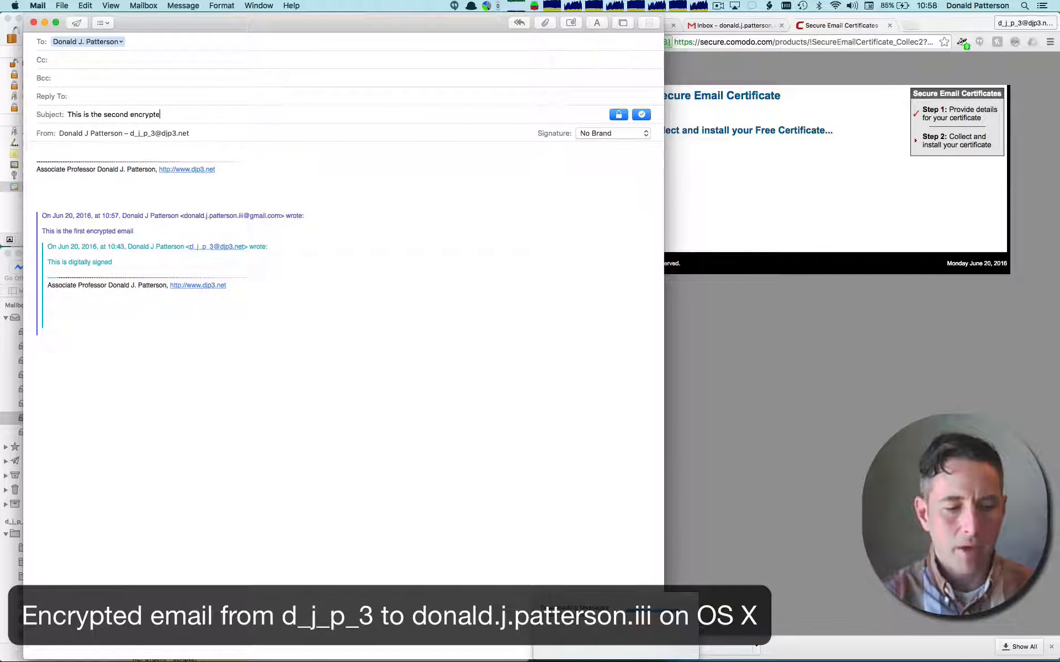
pyautogui.write('d email')
# - Copy the subject text into the first line of the reply's body and send the signed and encrypted message
pyautogui.tripleClick(117, 114)
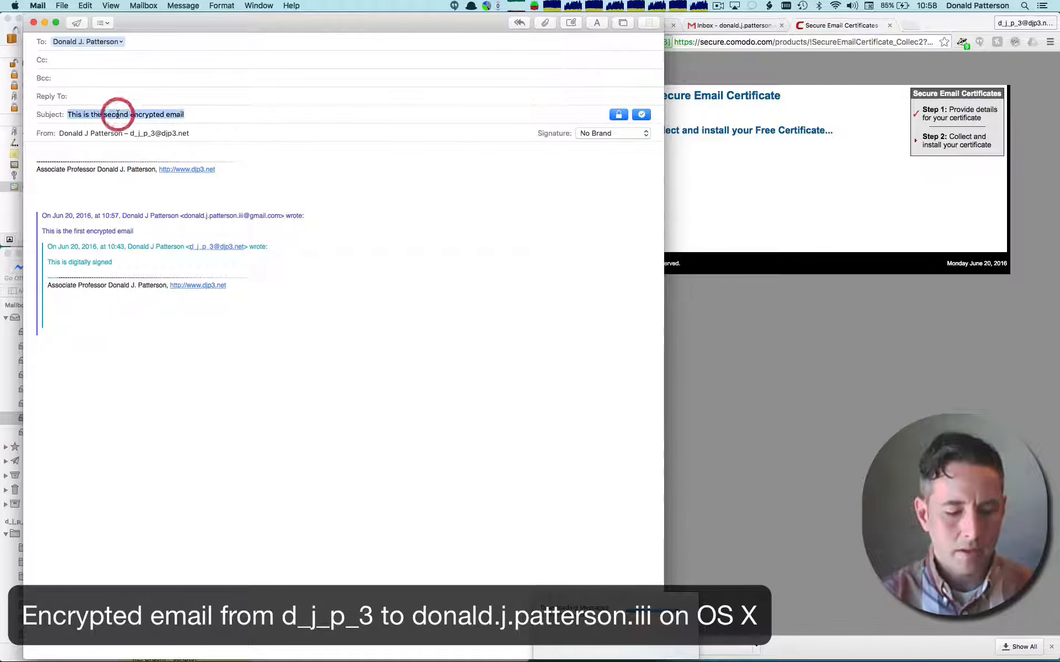
pyautogui.press('super+c')
pyautogui.click(94, 152)
pyautogui.press('super+v')
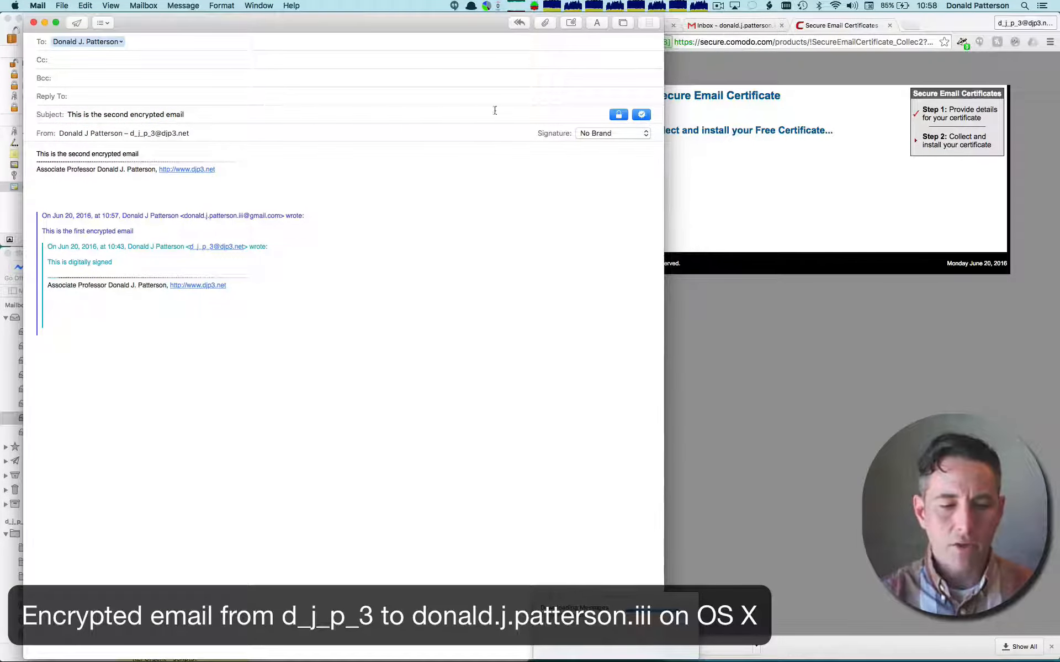
pyautogui.click(77, 23)
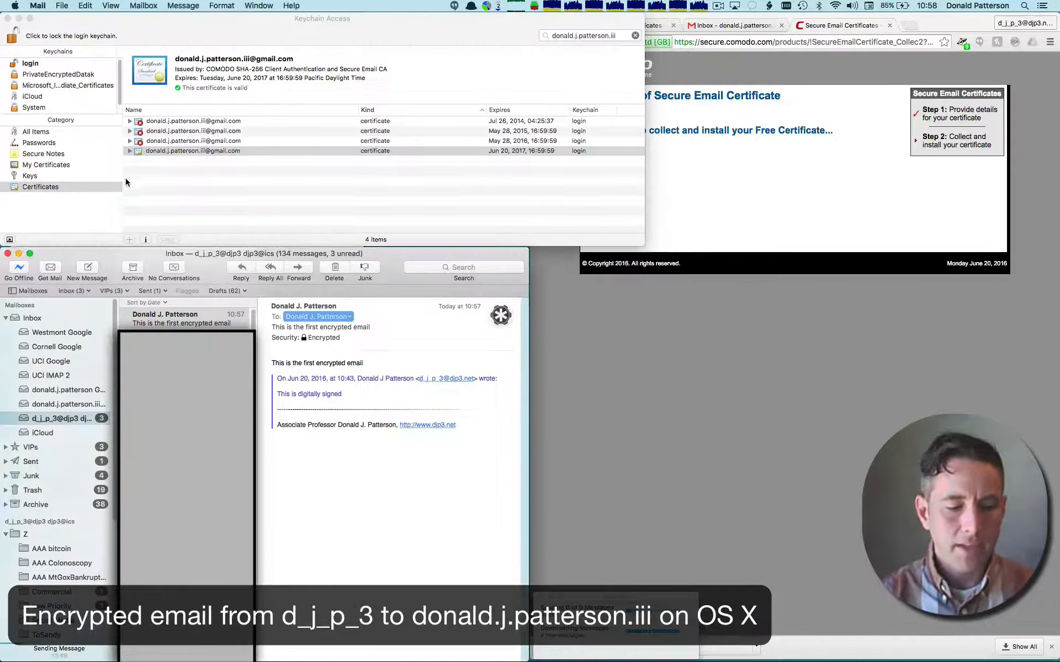
# - Open "This is the second encrypted email" in the receiving Gmail account's Mail inbox and in Gmail's web inbox in Chrome
pyautogui.click(88, 407)
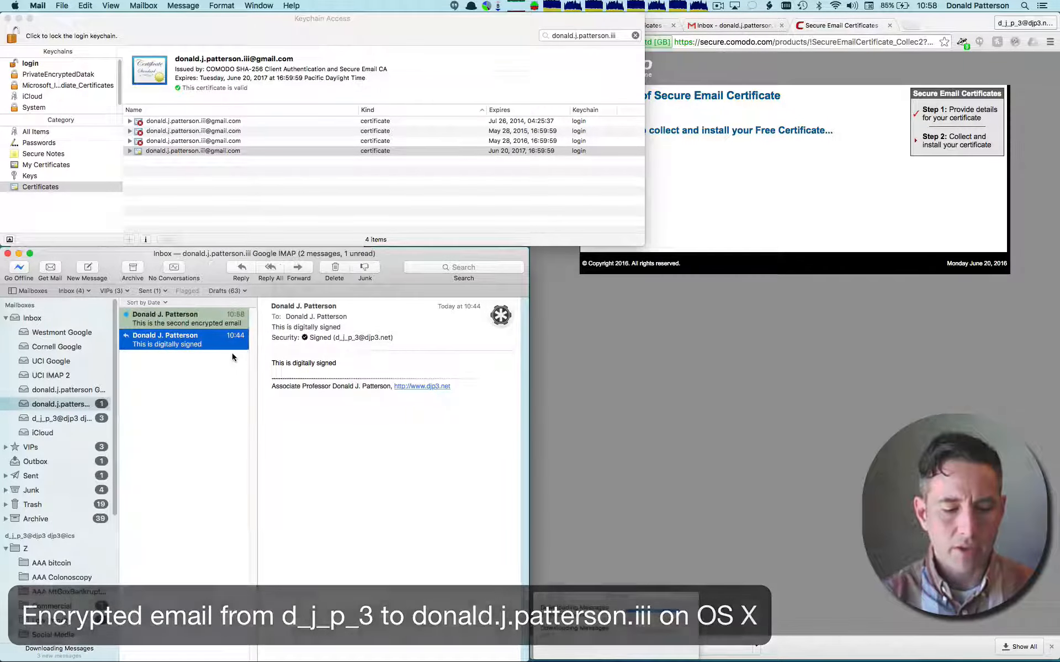
pyautogui.click(218, 324)
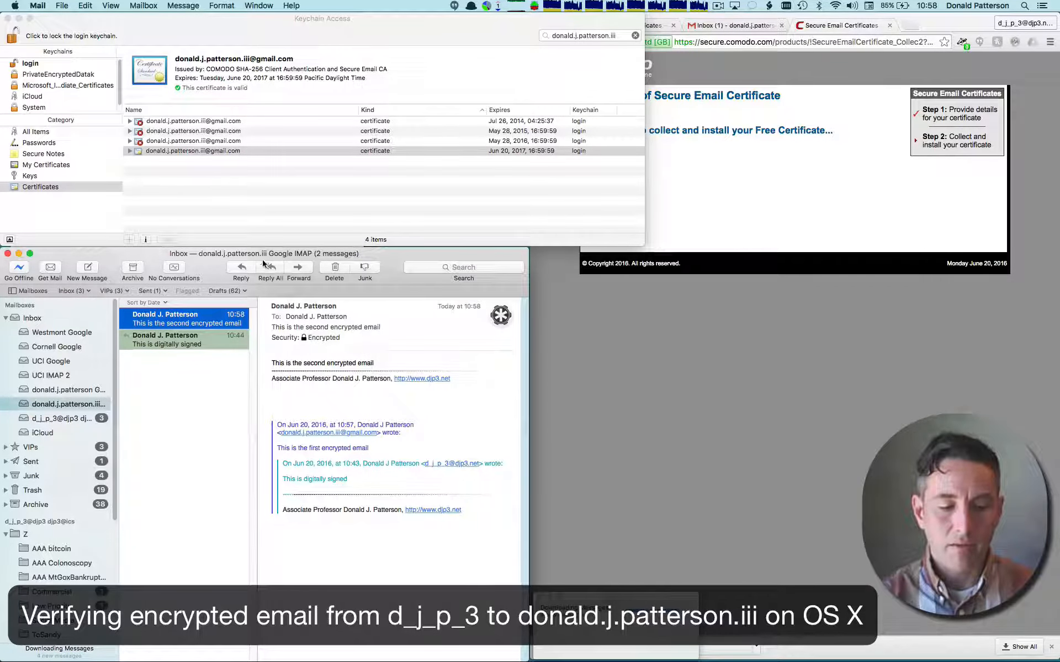
pyautogui.click(735, 28)
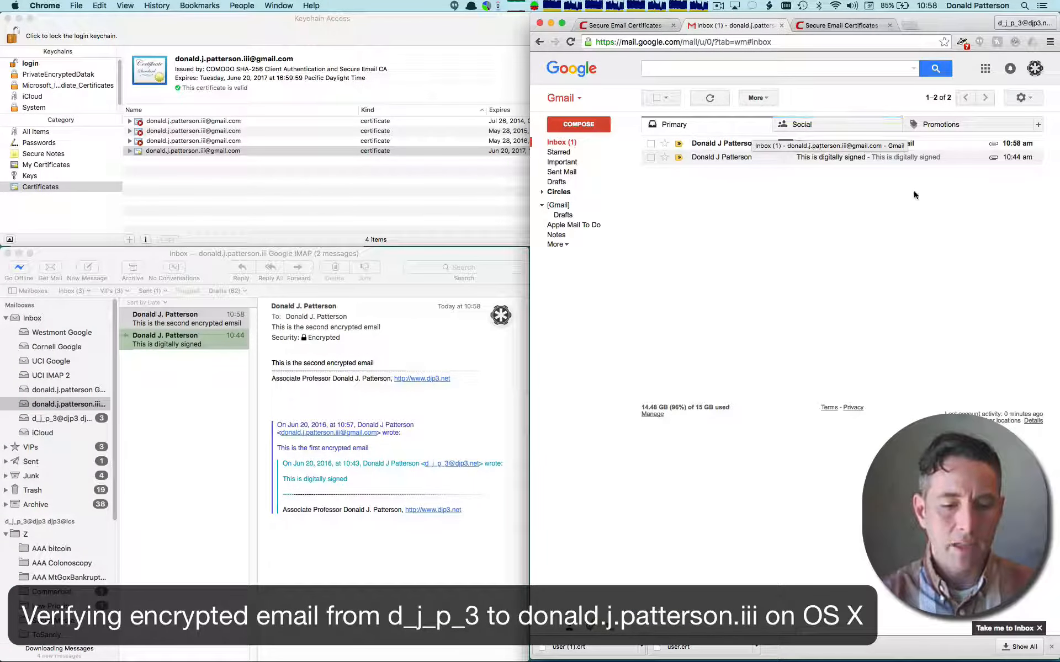
pyautogui.click(884, 145)
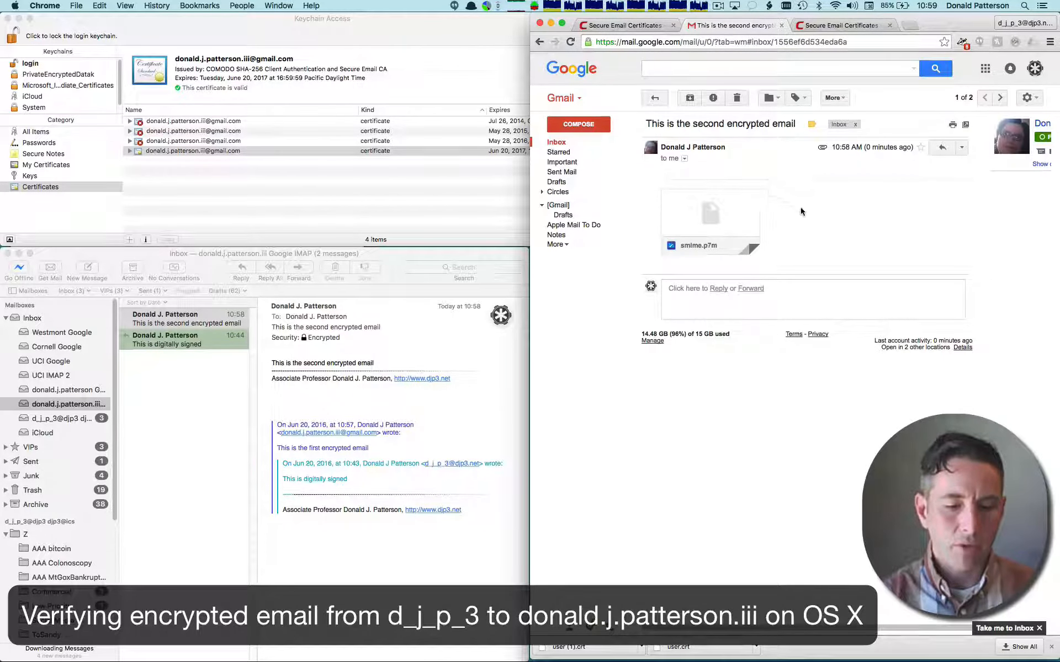
# - Examine the message's body, signature and quoted text in Mail and compare them with the Gmail web view
pyautogui.click(207, 322)
pyautogui.click(208, 321)
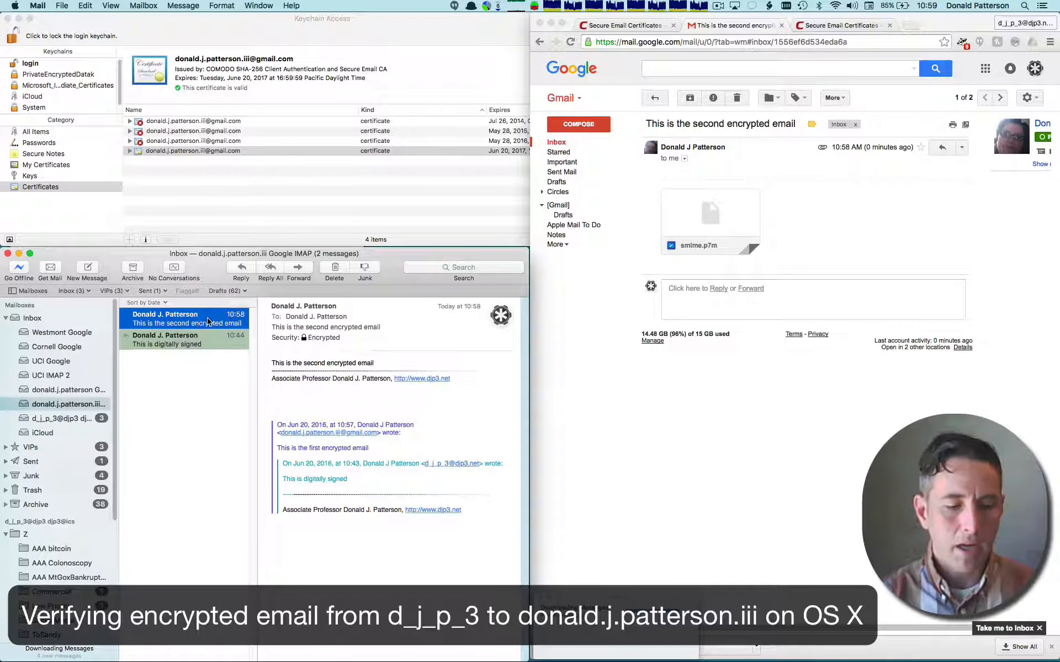
pyautogui.tripleClick(307, 364)
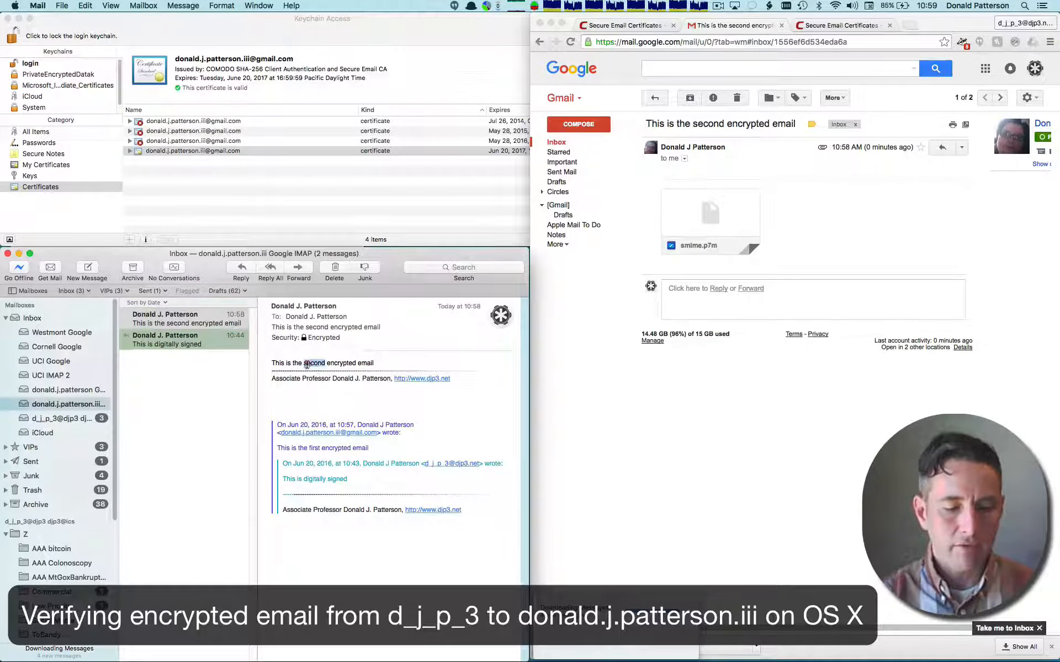
pyautogui.click(320, 379)
pyautogui.tripleClick(320, 379)
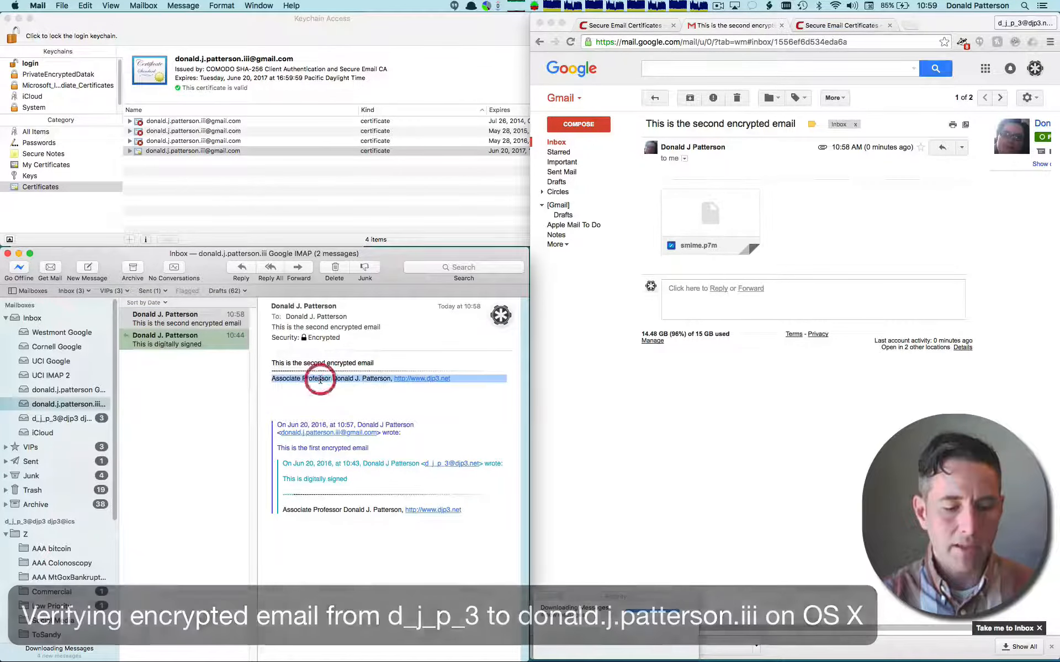
pyautogui.moveTo(317, 417); pyautogui.dragTo(358, 531)
pyautogui.click(716, 393)
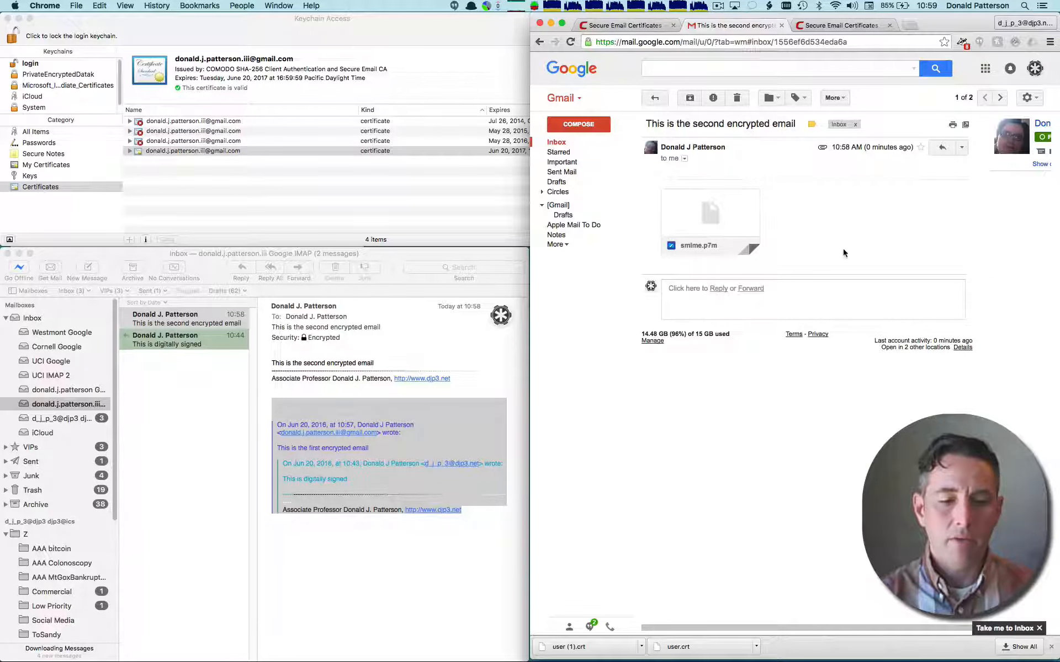
pyautogui.click(717, 8)
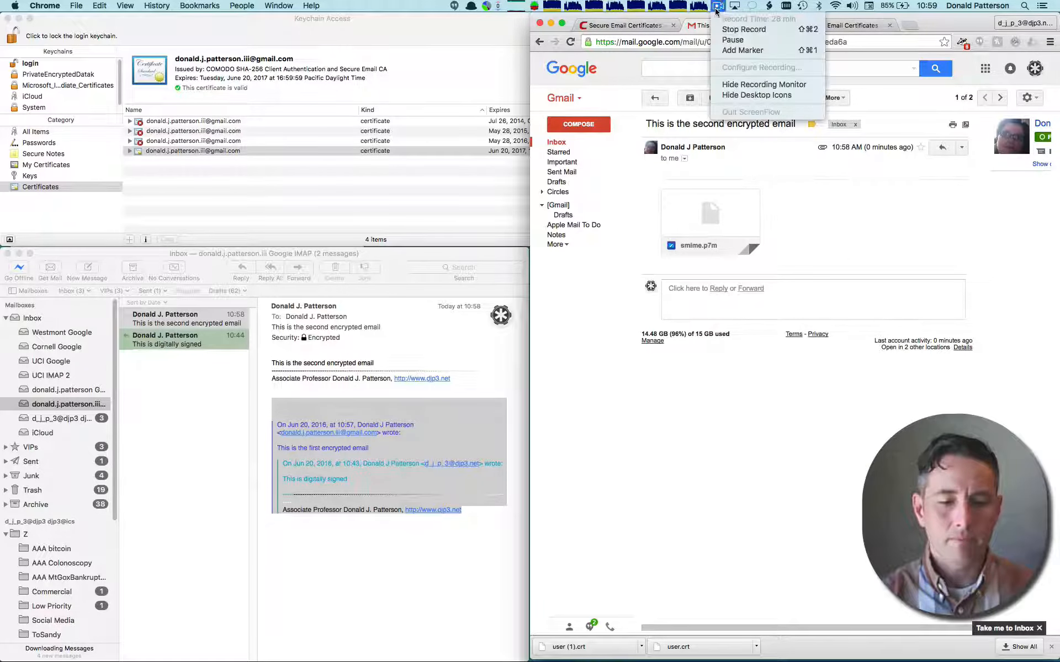
pyautogui.click(736, 48)
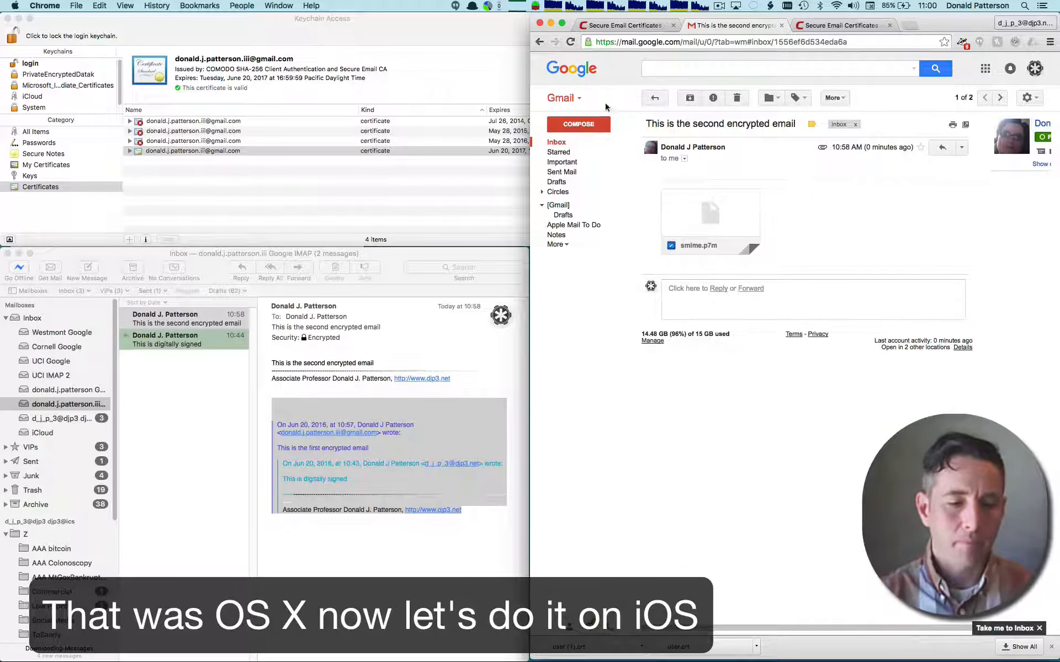
# - Switch to Keychain Access and start exporting the Gmail account's certificate that expires Jun 20, 2017
pyautogui.click(374, 24)
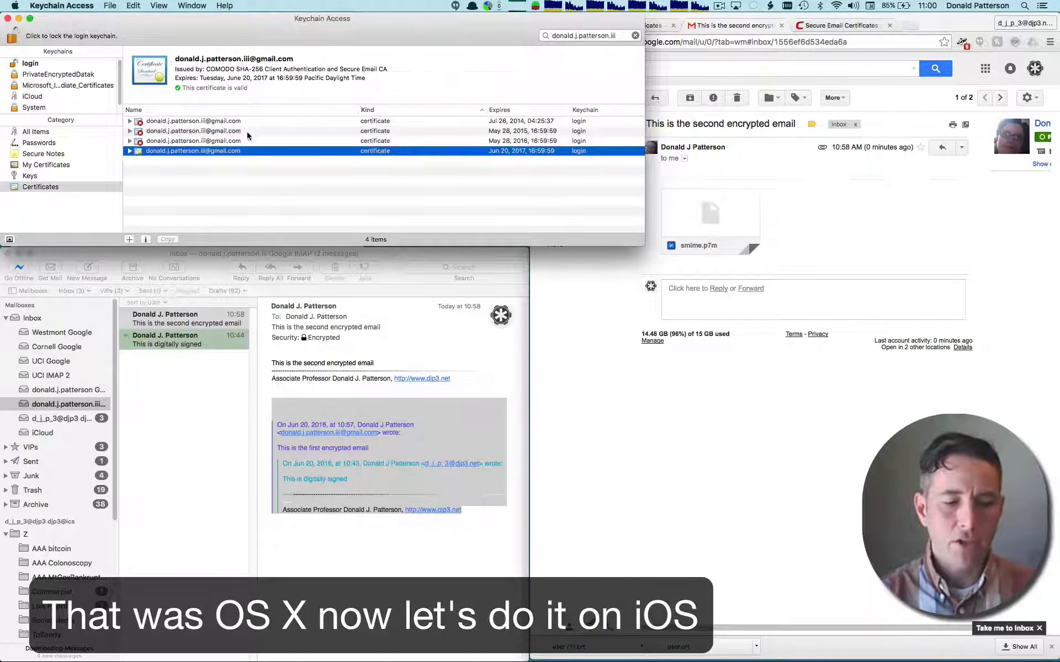
pyautogui.click(227, 156)
pyautogui.rightClick(227, 155)
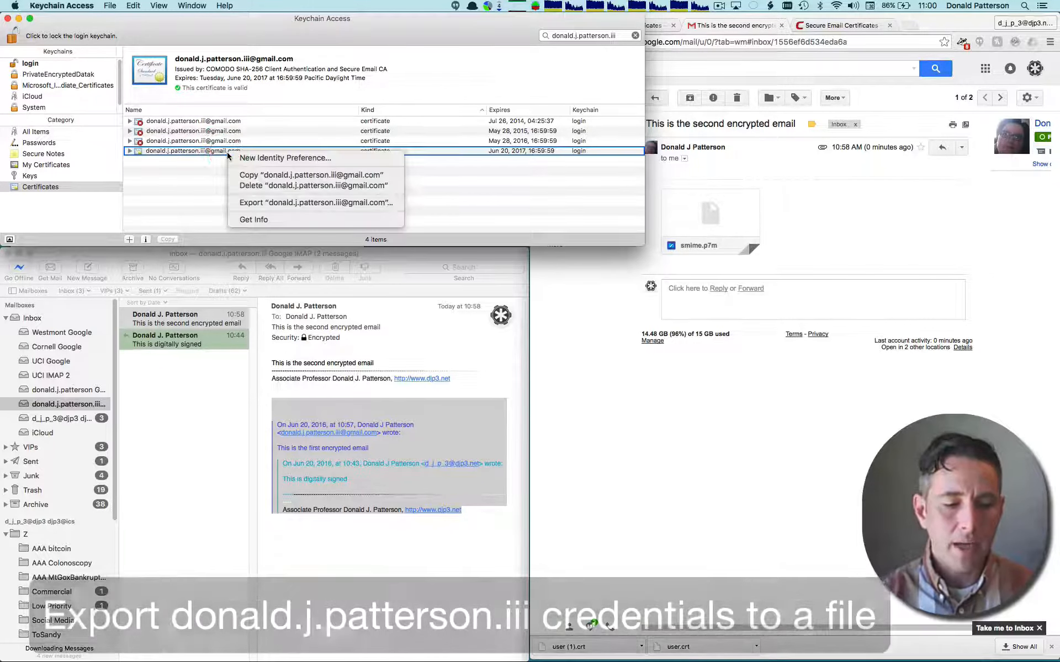
pyautogui.click(129, 153)
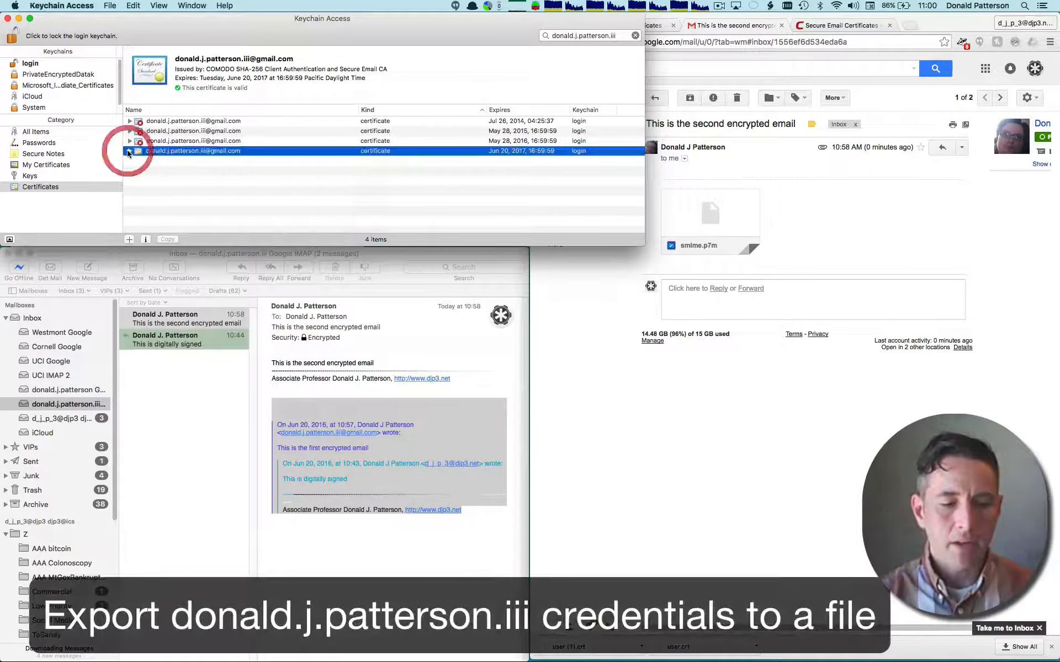
pyautogui.rightClick(164, 152)
pyautogui.click(237, 203)
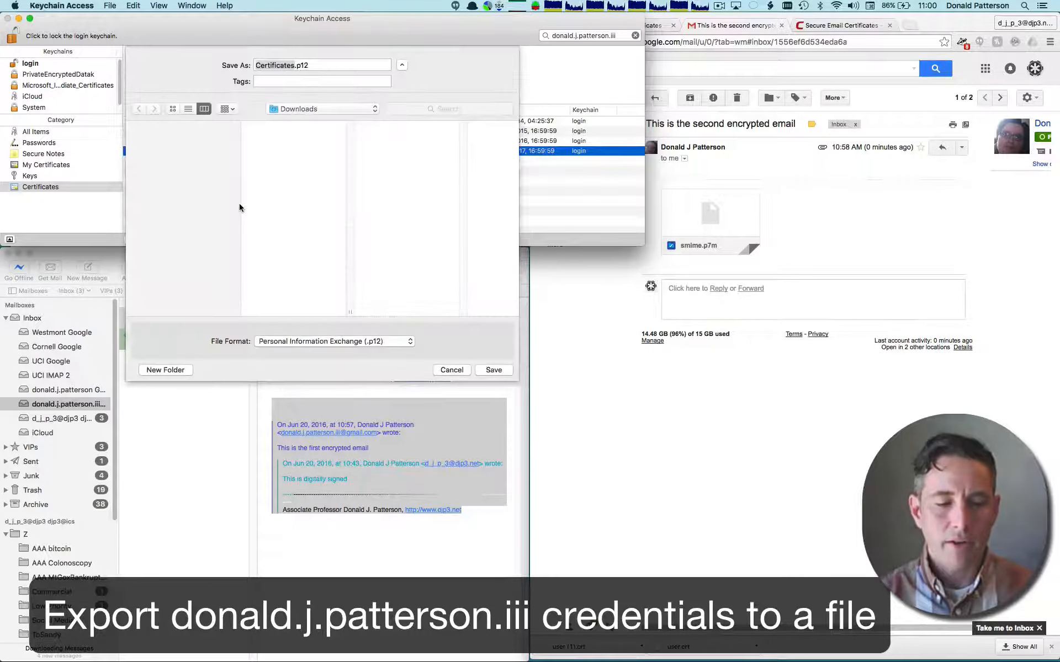
# - Append the owner's name and the Gmail domain to the Certificates file name and save the export to Downloads in .p12 format
pyautogui.click(293, 65)
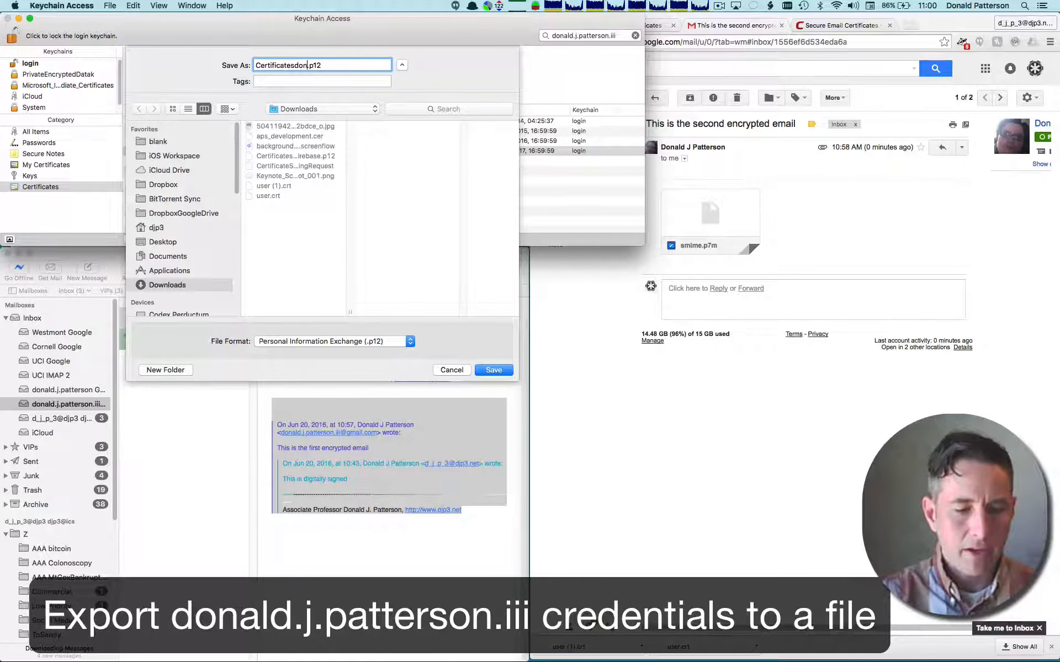
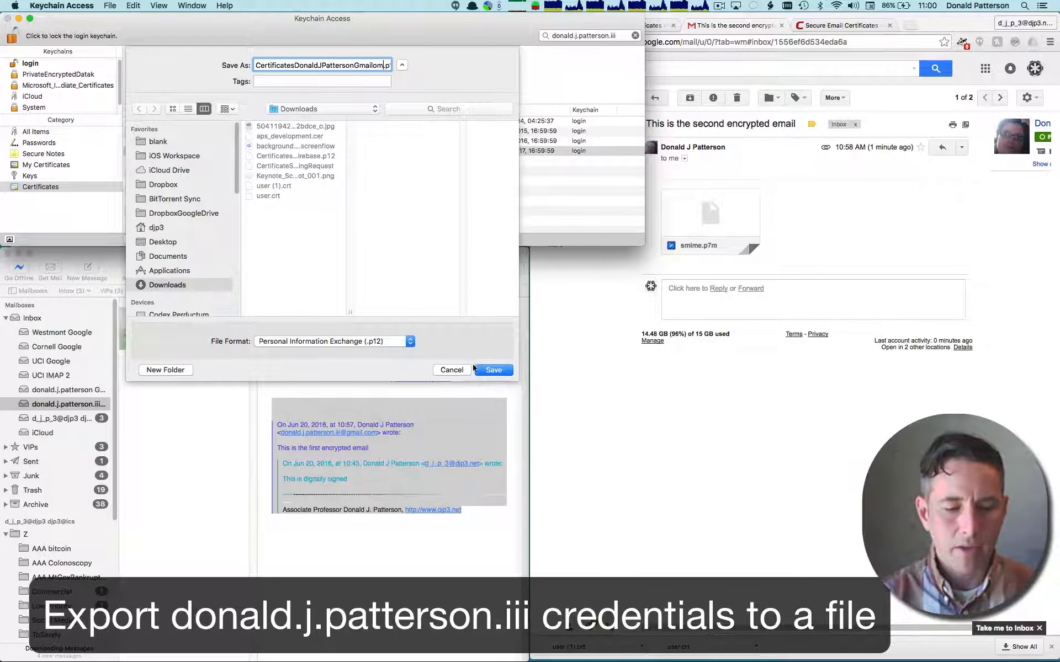
pyautogui.click(491, 370)
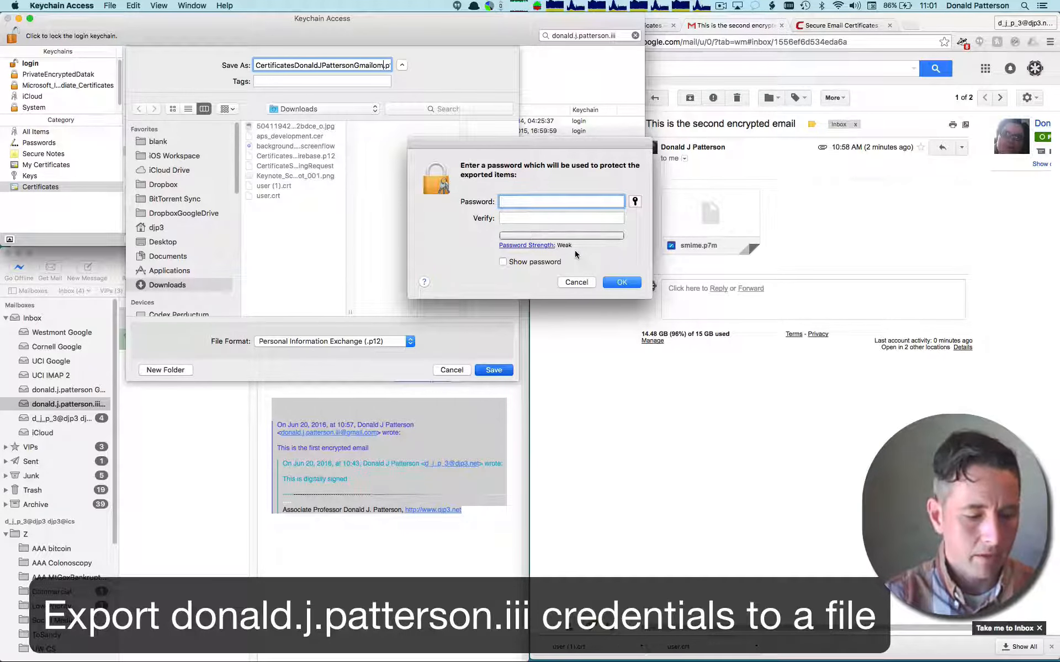
# - Enter and verify the password that protects the exported certificate, and confirm it
pyautogui.write('•••••••')
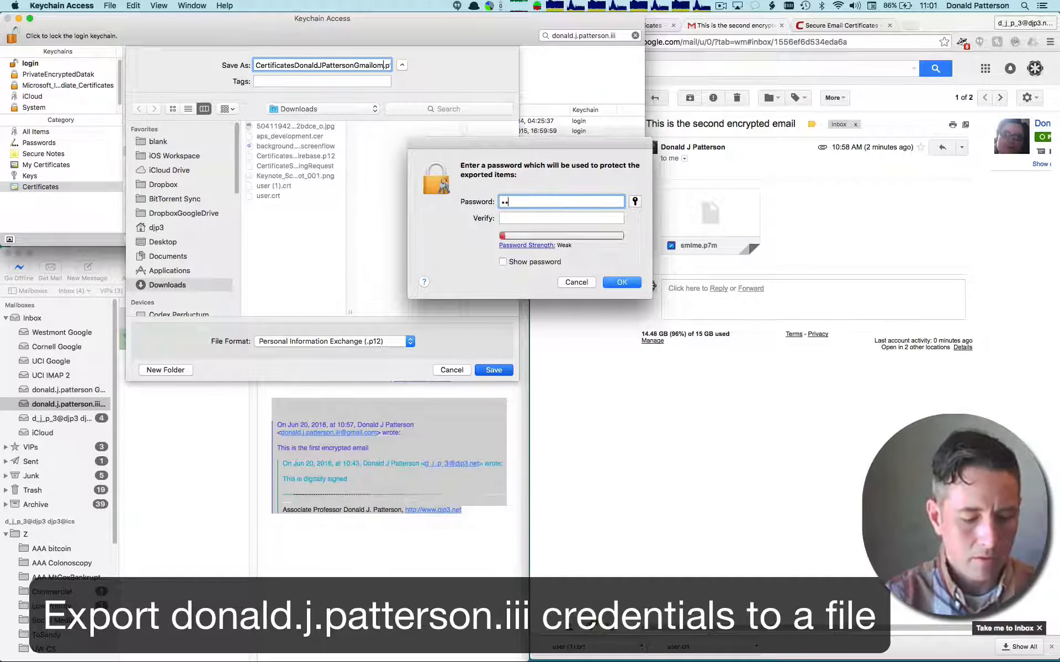
pyautogui.write('•••••••')
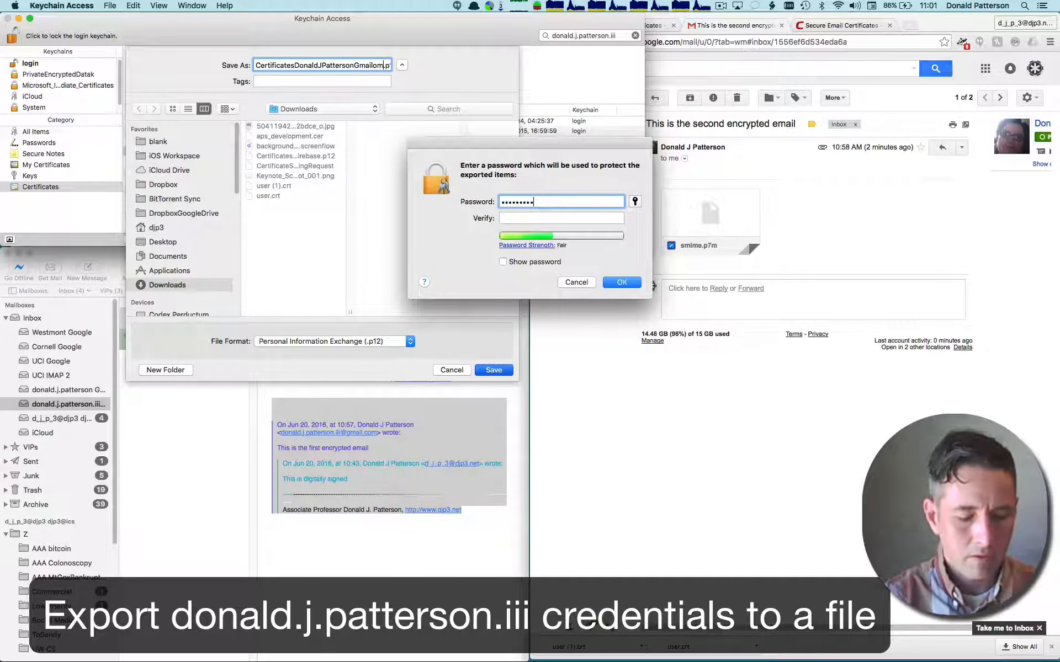
pyautogui.write('•••')
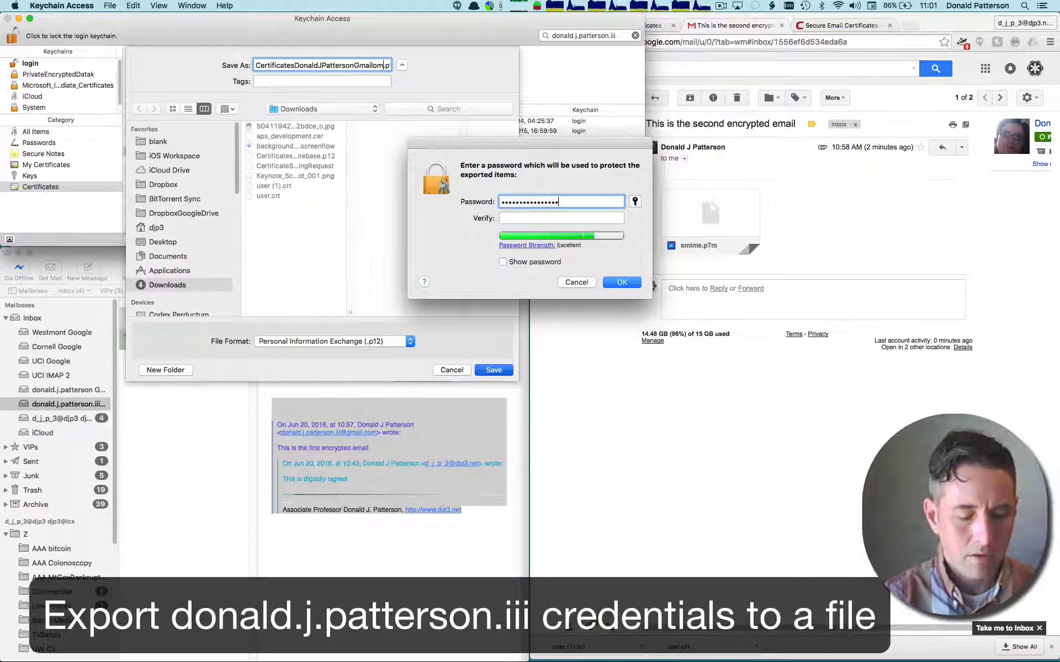
pyautogui.press('Tab')
pyautogui.write('•')
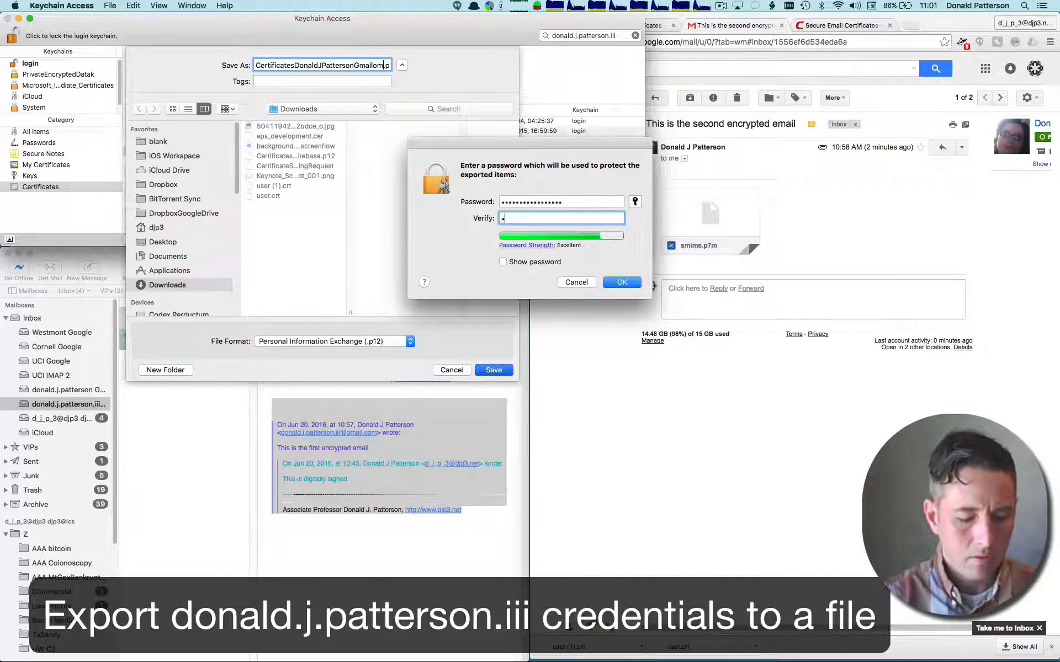
pyautogui.write('••••')
pyautogui.press('BackSpace')
pyautogui.press('BackSpace')
pyautogui.press('BackSpace')
pyautogui.press('BackSpace')
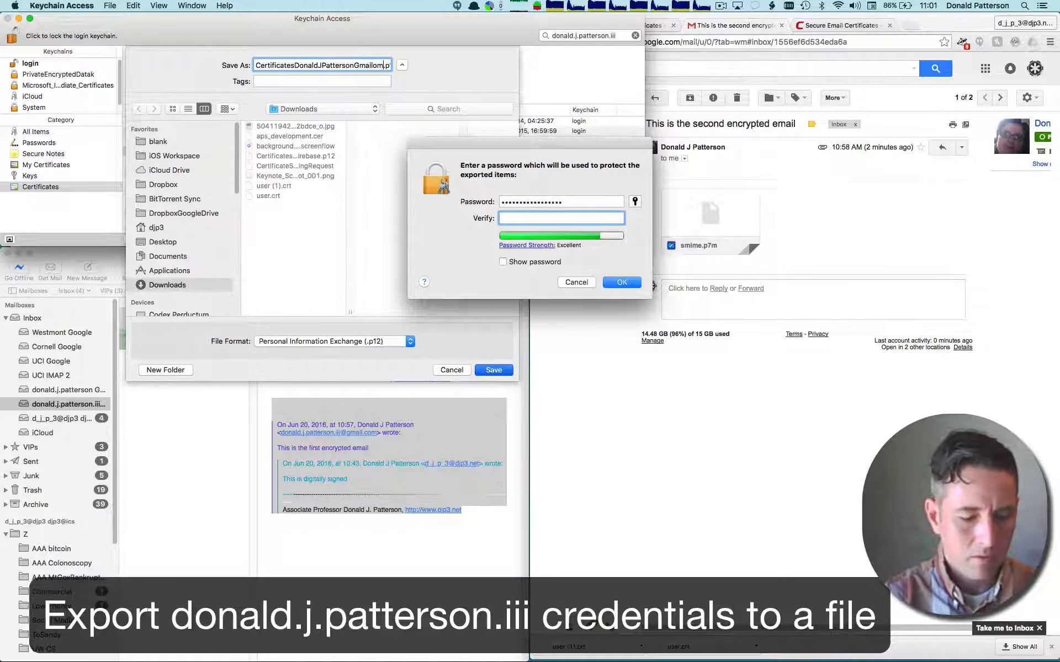
pyautogui.write('••••••')
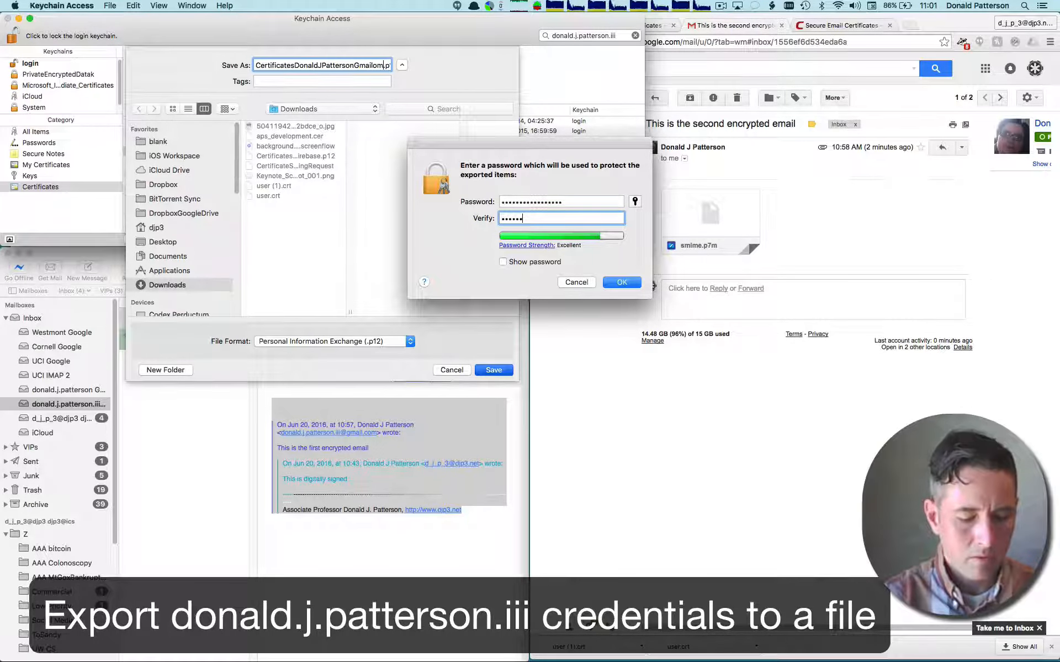
pyautogui.write('••••••••••')
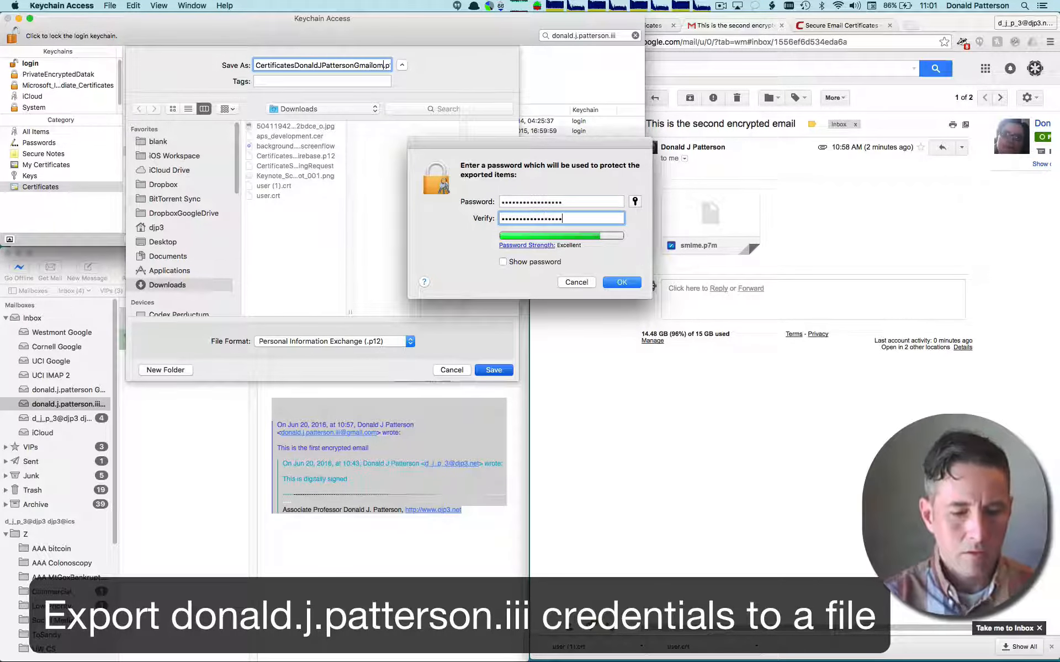
pyautogui.click(622, 282)
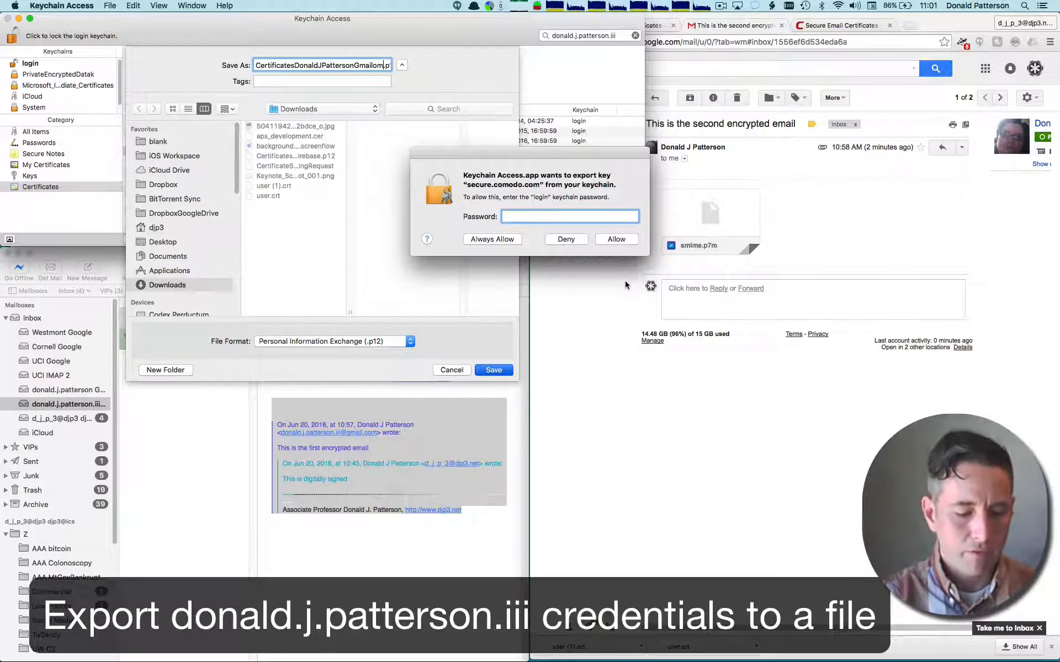
# - Enter the login keychain password and allow Keychain Access to export the secure.comodo.com key
pyautogui.write('•••••')
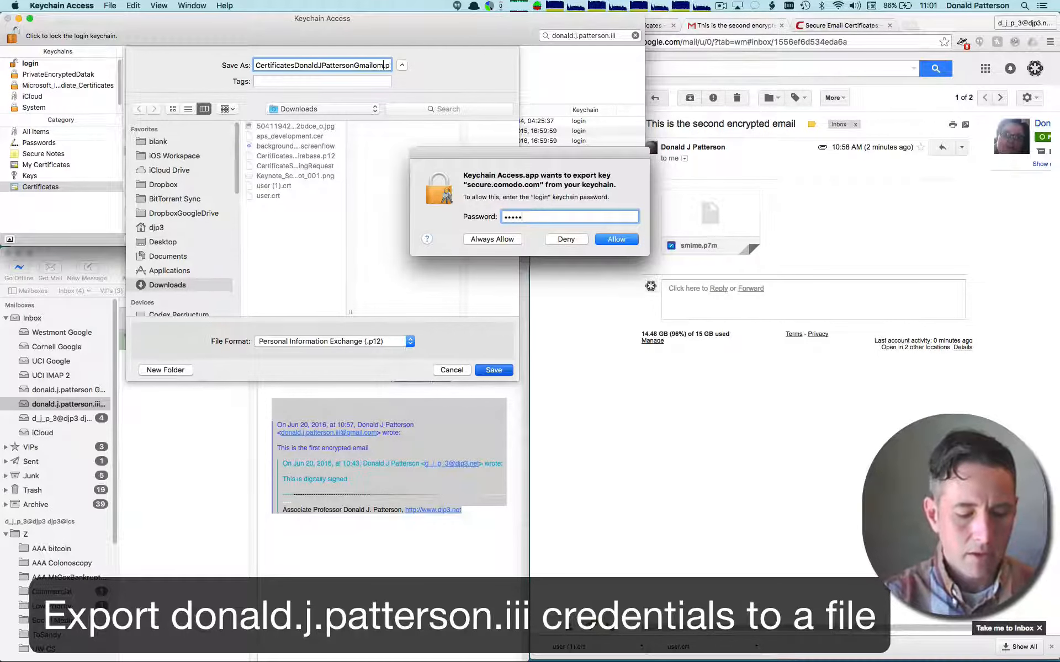
pyautogui.write('••••••••••••••••')
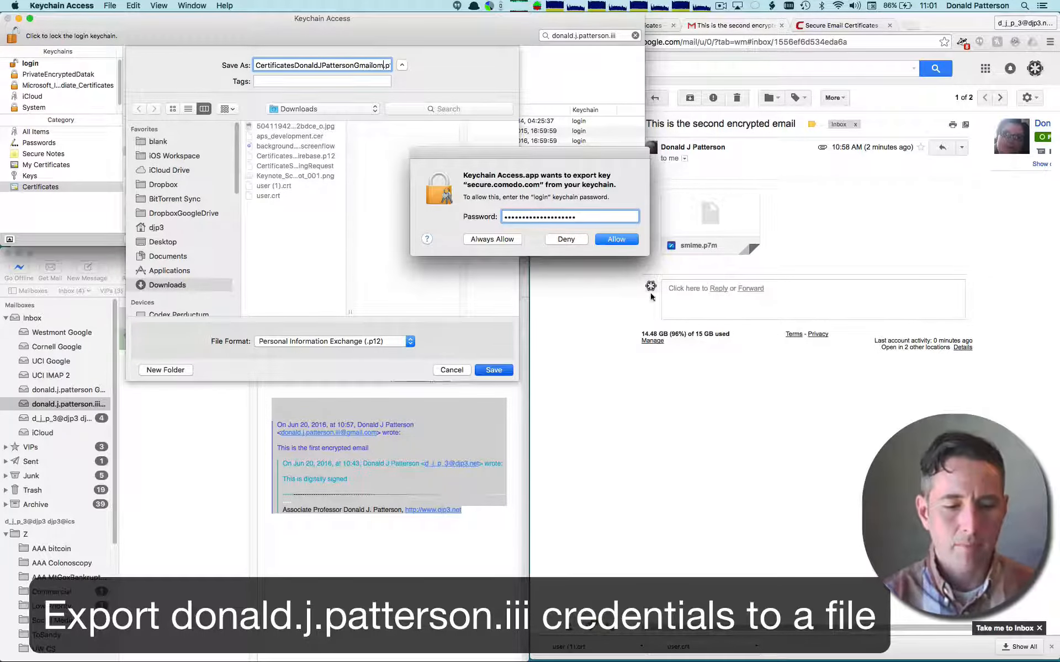
pyautogui.click(628, 241)
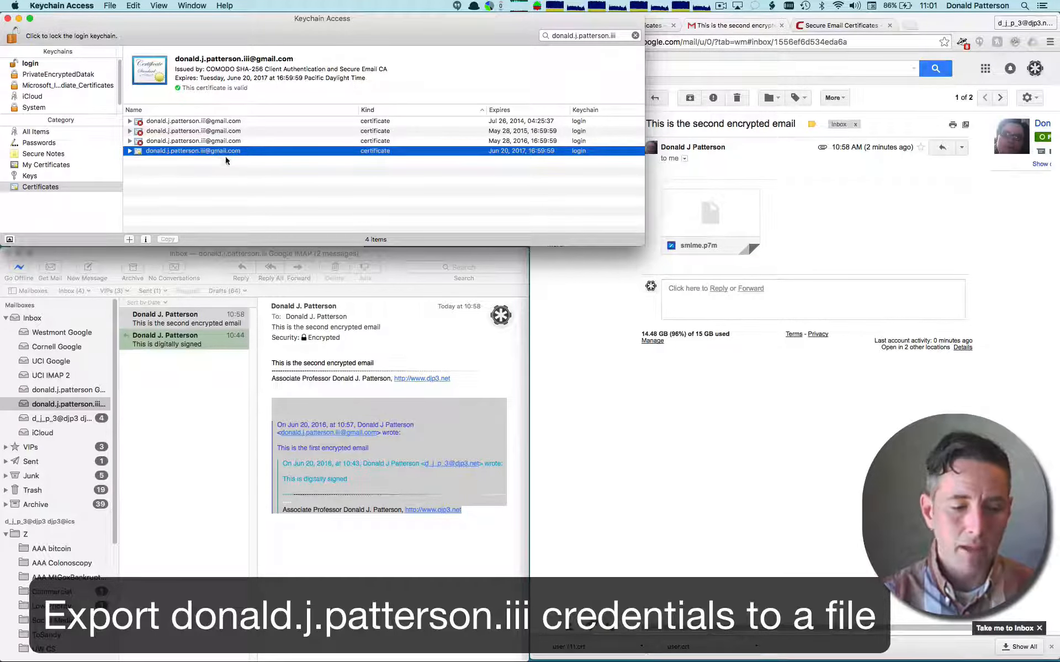
# - Switch to Mail and start a new message from the Gmail account addressed to the owner's non-Gmail address
pyautogui.click(217, 260)
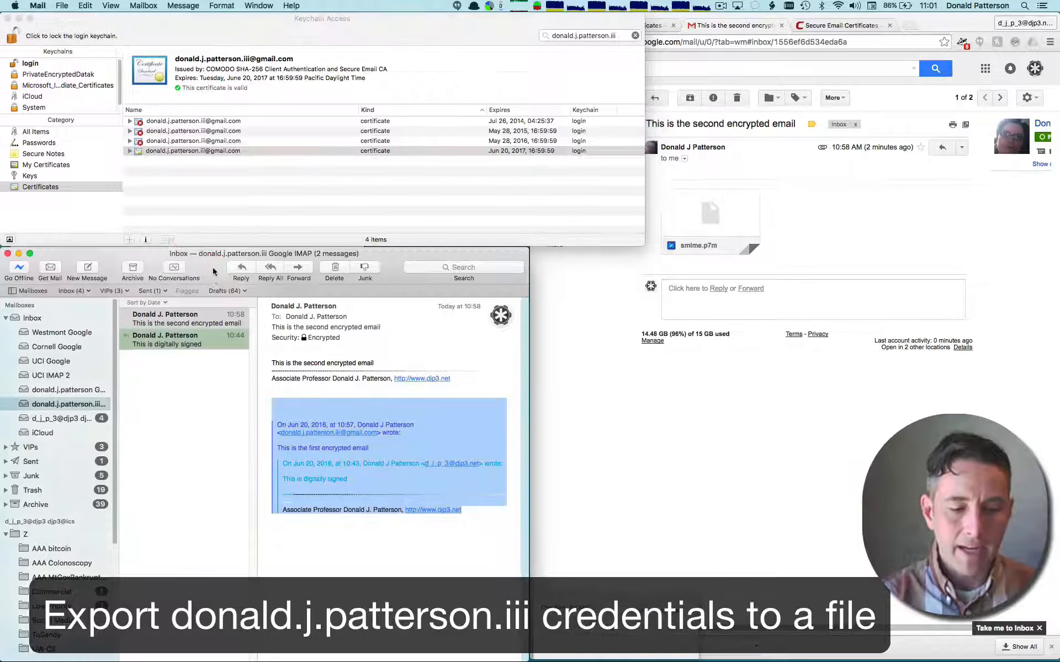
pyautogui.click(95, 269)
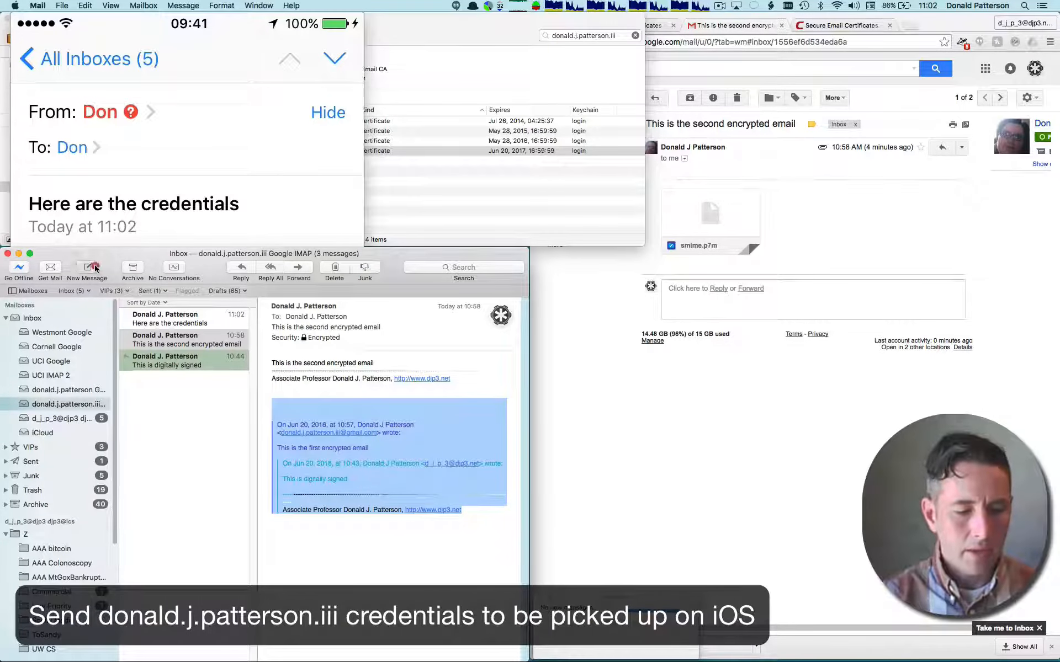
pyautogui.click(95, 269)
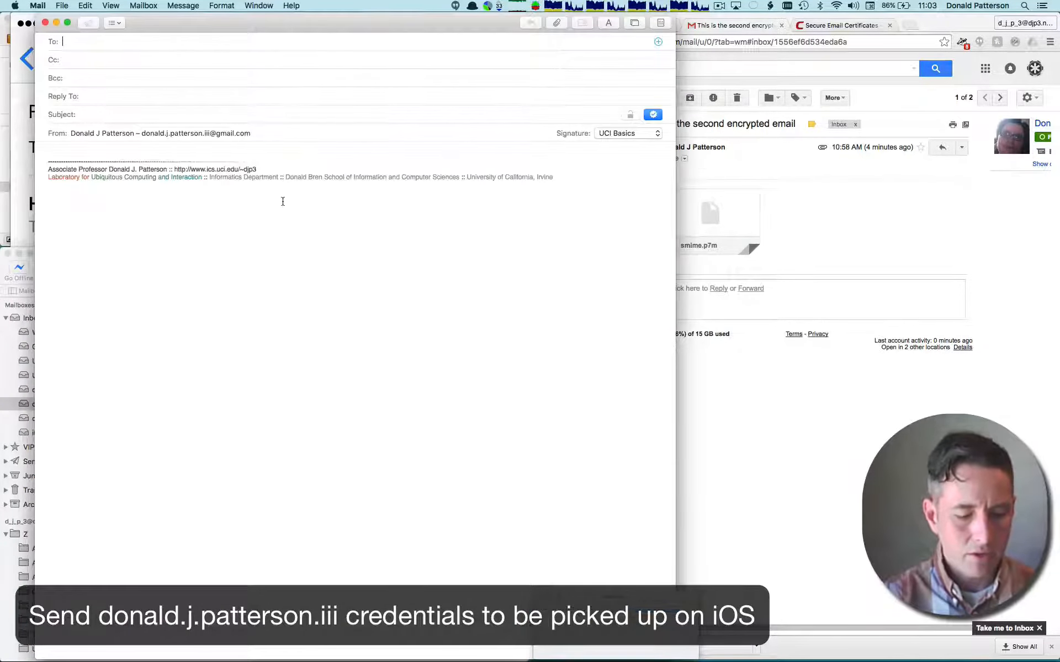
pyautogui.write('donal')
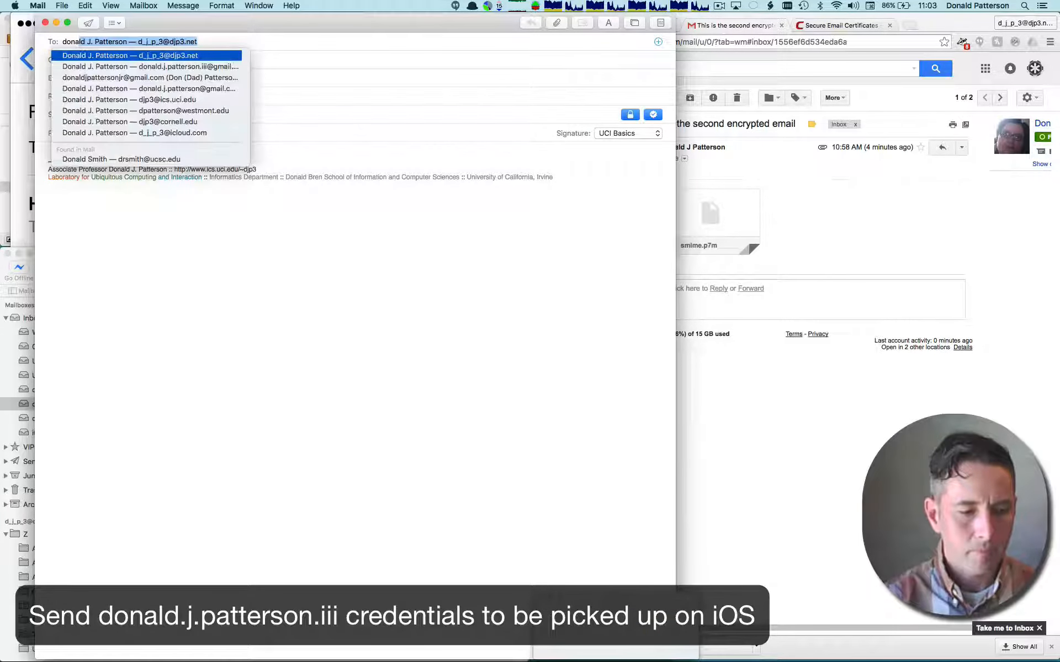
pyautogui.press('Tab')
pyautogui.press('Tab')
pyautogui.press('Tab')
pyautogui.press('Tab')
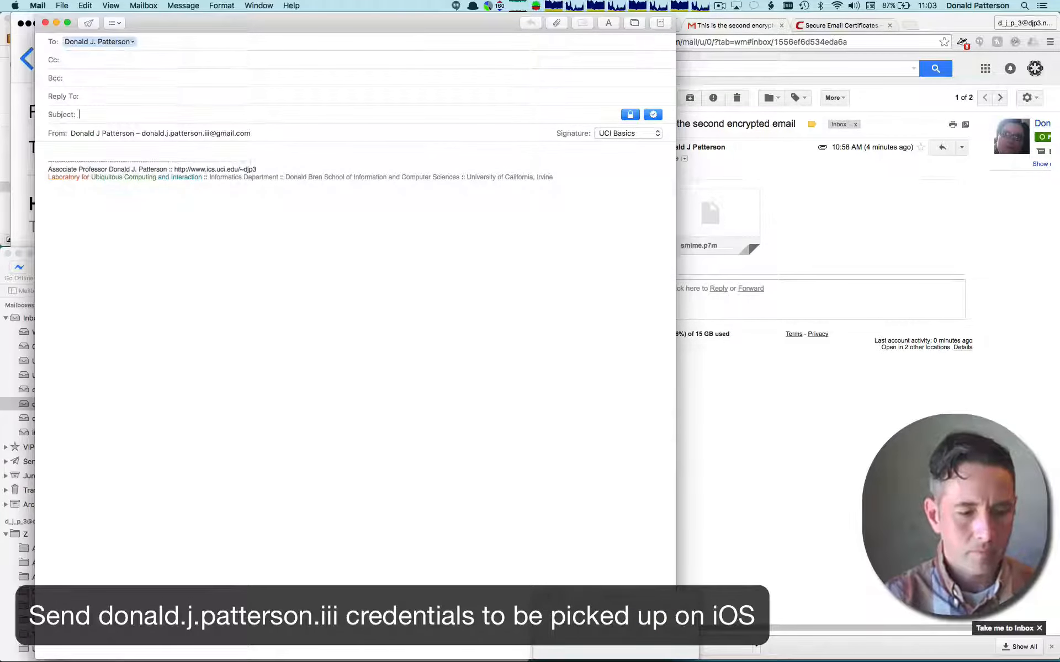
# - Enter "Credentials second try" as the subject and delete the signature from the message body
pyautogui.write('Crednetial')
pyautogui.press('BackSpace')
pyautogui.press('BackSpace')
pyautogui.press('BackSpace')
pyautogui.press('BackSpace')
pyautogui.press('BackSpace')
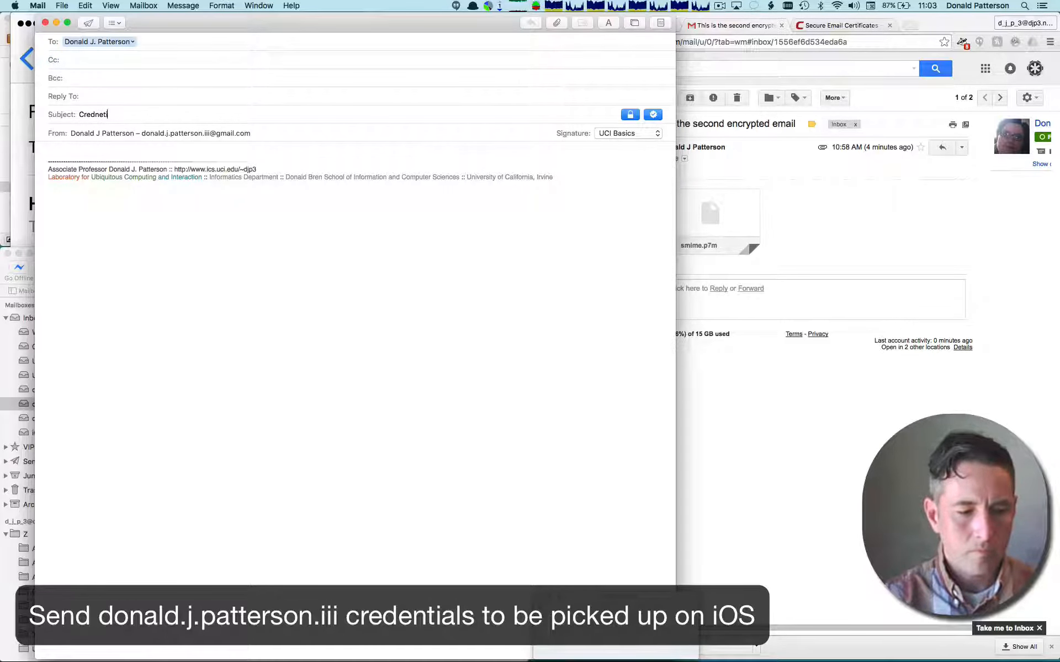
pyautogui.write('second try')
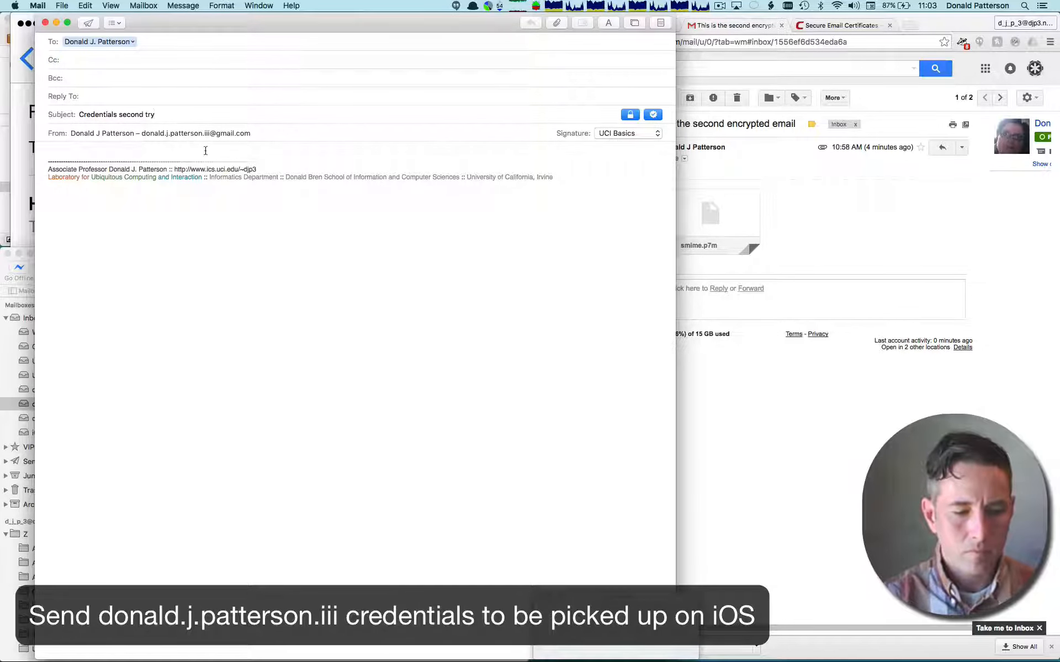
pyautogui.press('super+a')
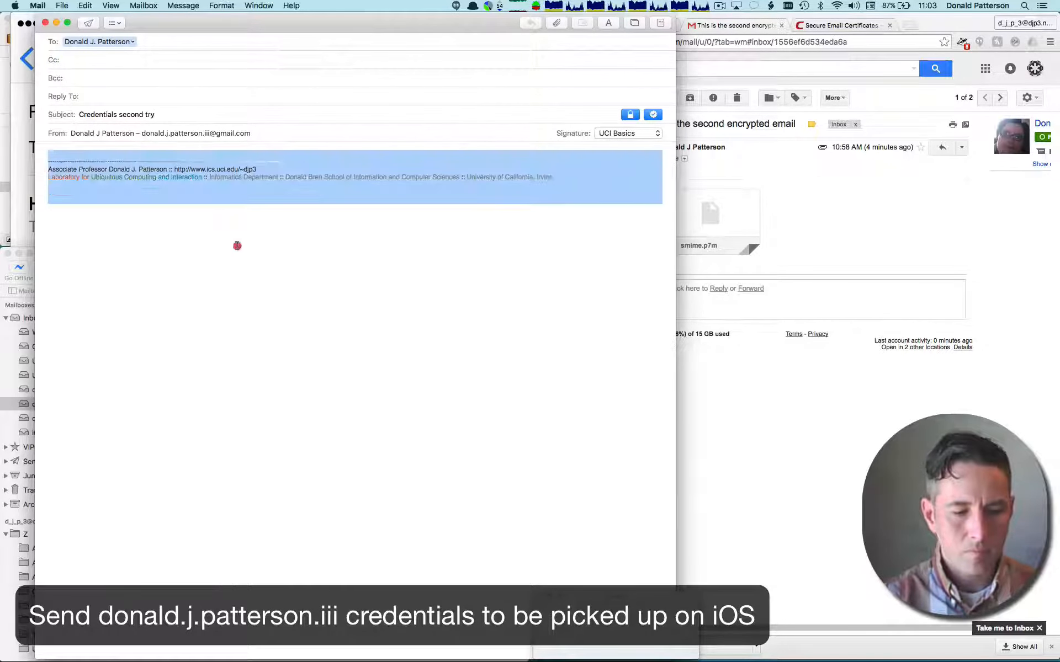
pyautogui.press('BackSpace')
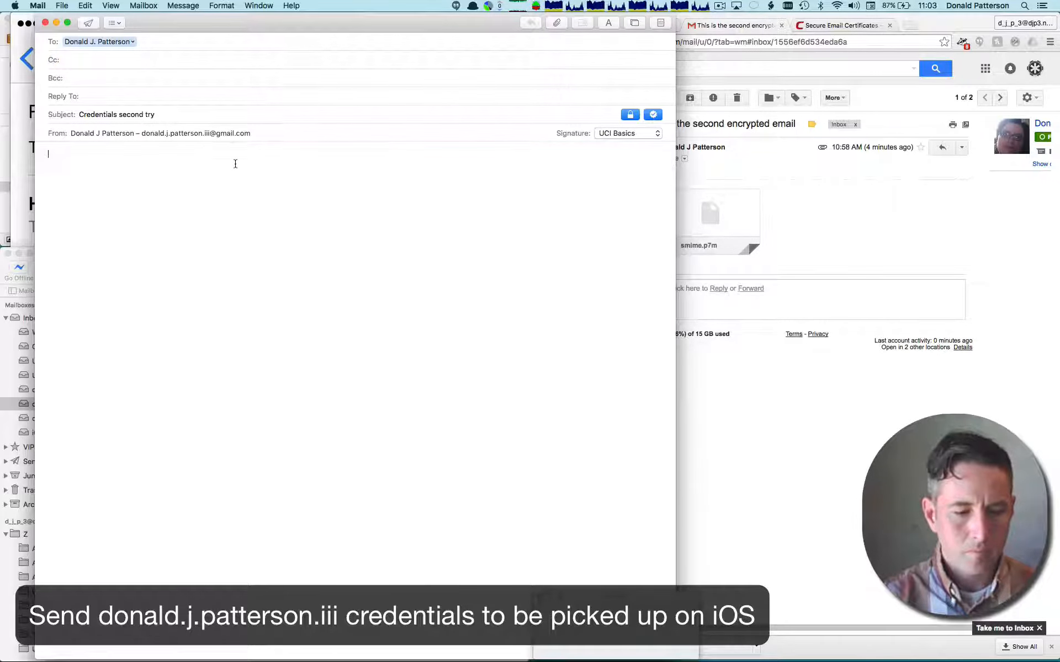
# - Copy the subject text into the message body and turn off encryption for the message
pyautogui.click(226, 115)
pyautogui.doubleClick(226, 115)
pyautogui.tripleClick(225, 114)
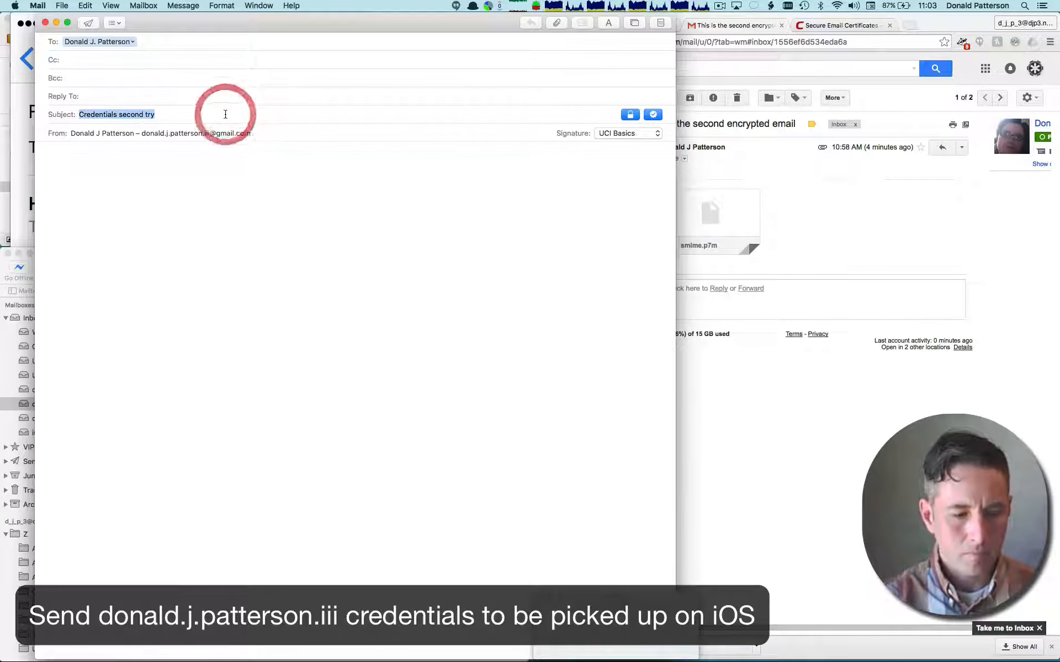
pyautogui.press('super+c')
pyautogui.click(198, 166)
pyautogui.press('super+v')
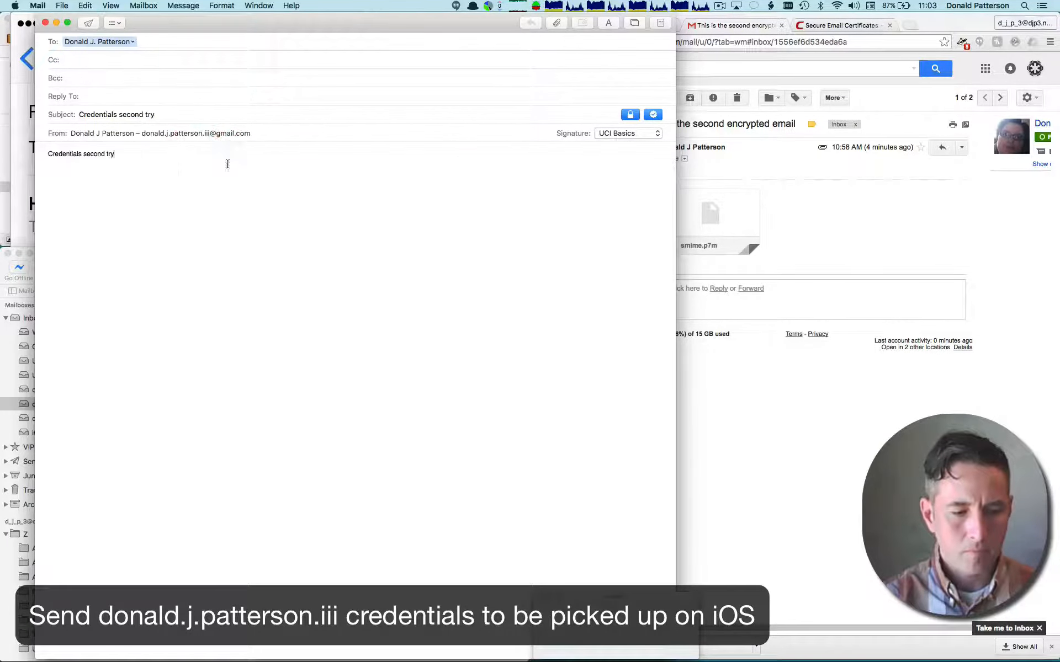
pyautogui.click(630, 114)
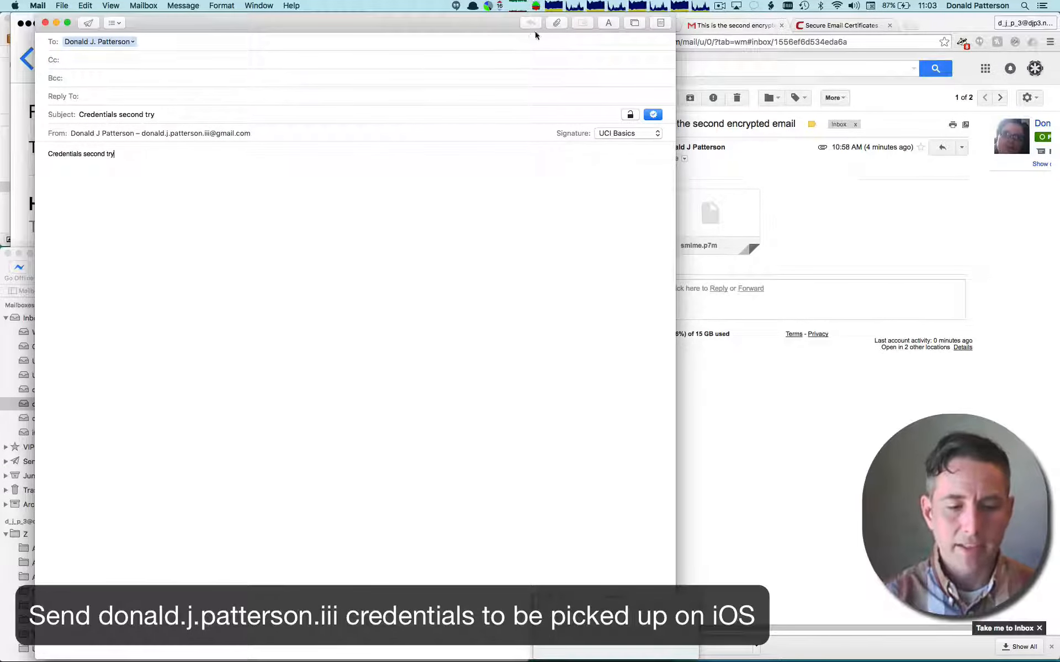
# - Attach the exported Gmail .p12 certificate file from Downloads and send the message
pyautogui.click(558, 26)
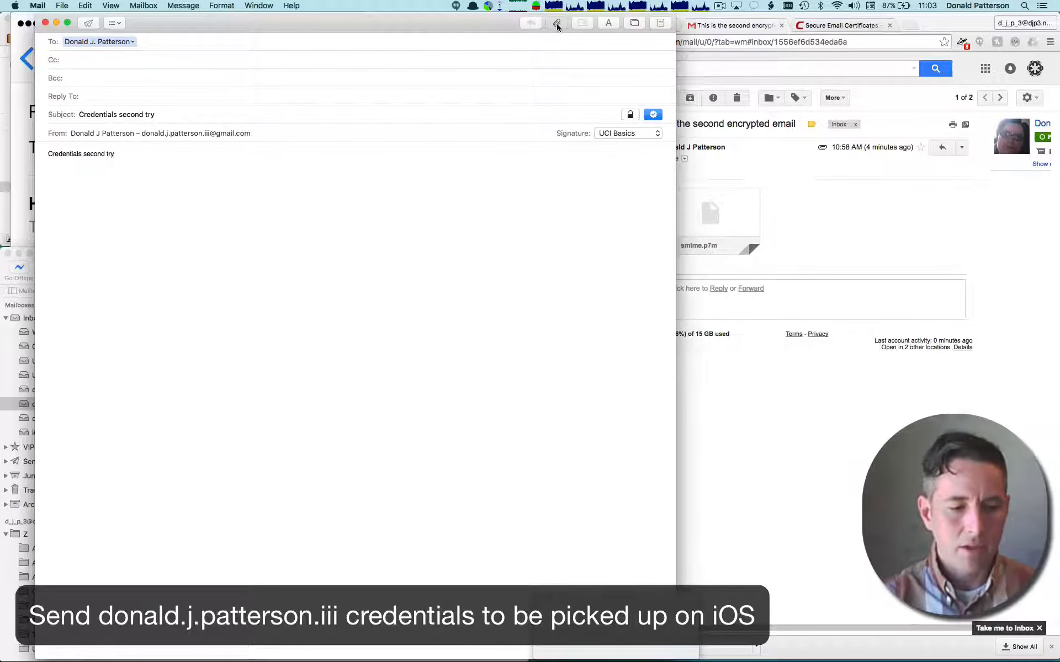
pyautogui.click(557, 24)
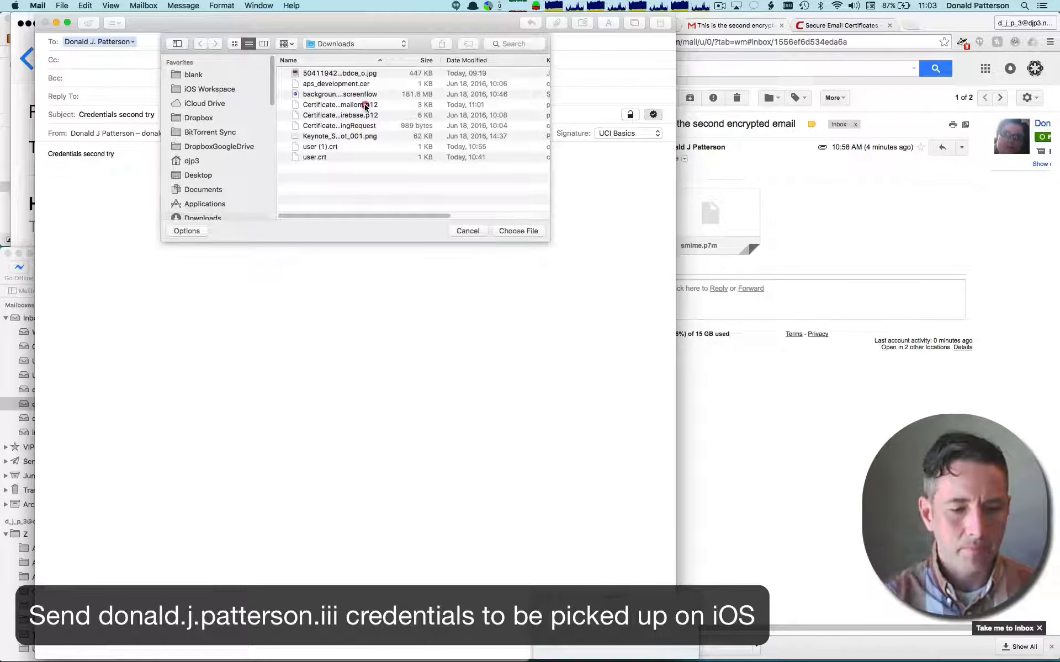
pyautogui.doubleClick(360, 105)
pyautogui.click(88, 23)
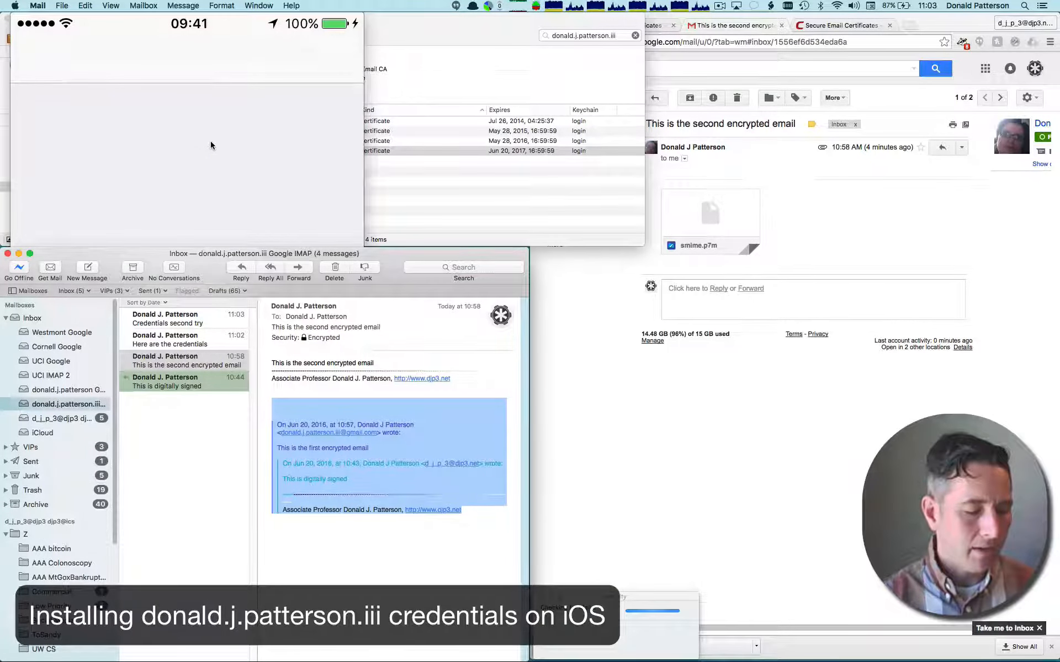
pyautogui.click(210, 145)
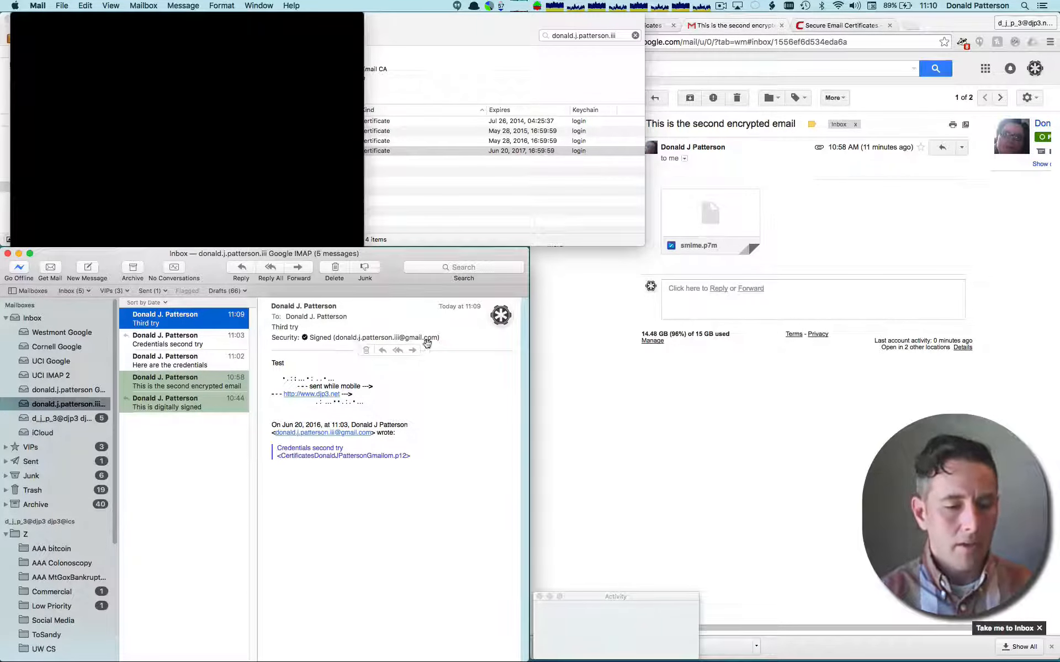
# - Switch to Keychain Access and search the certificates for the owner's non-Gmail e-mail address
pyautogui.click(449, 40)
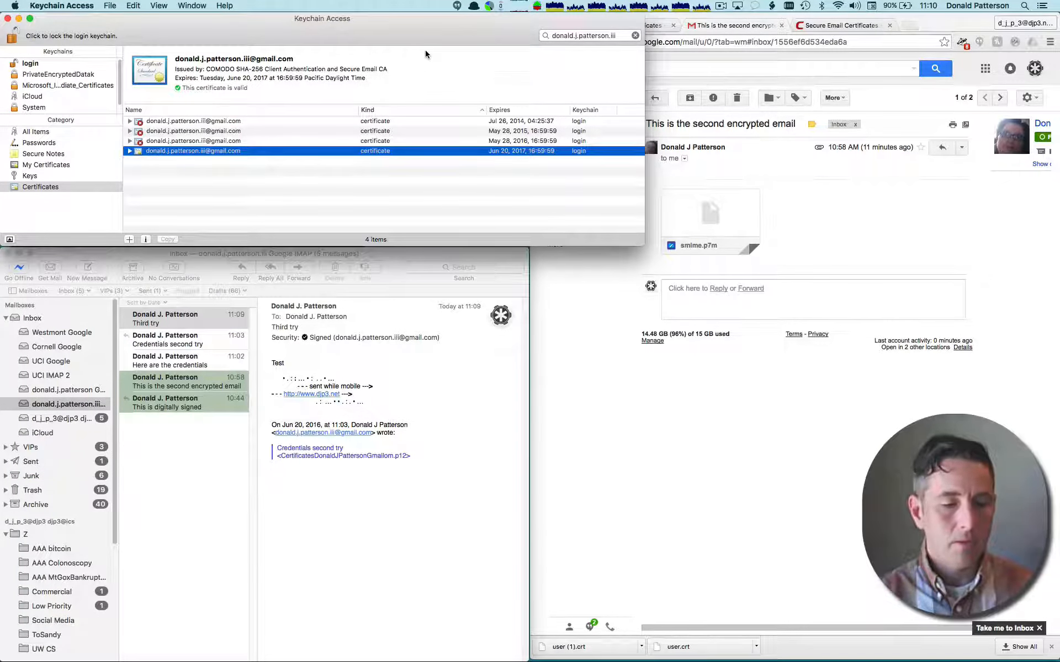
pyautogui.click(591, 35)
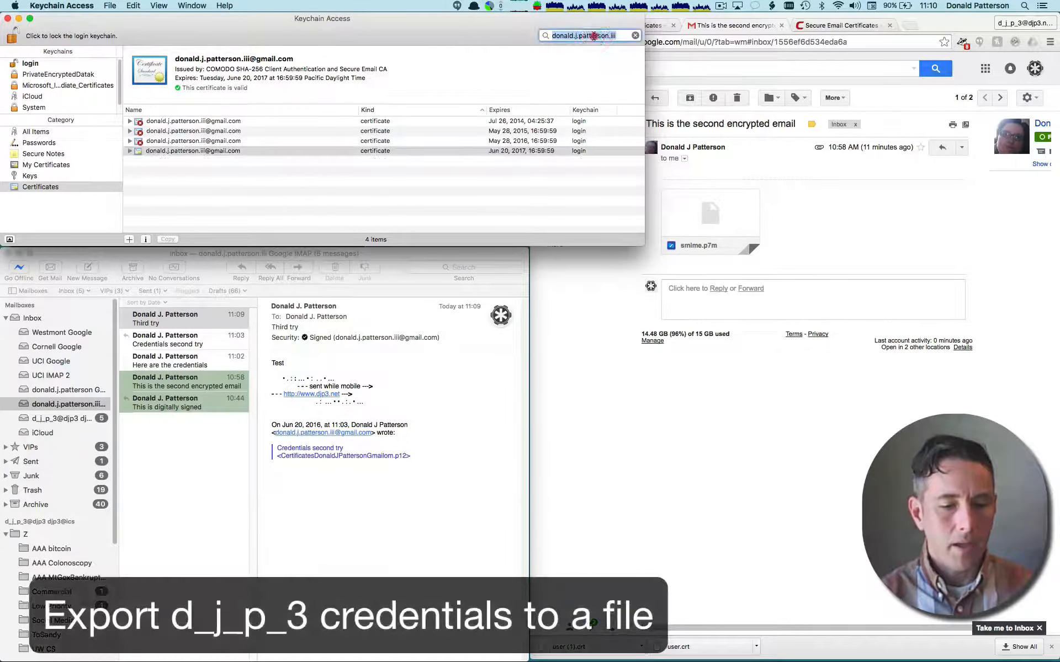
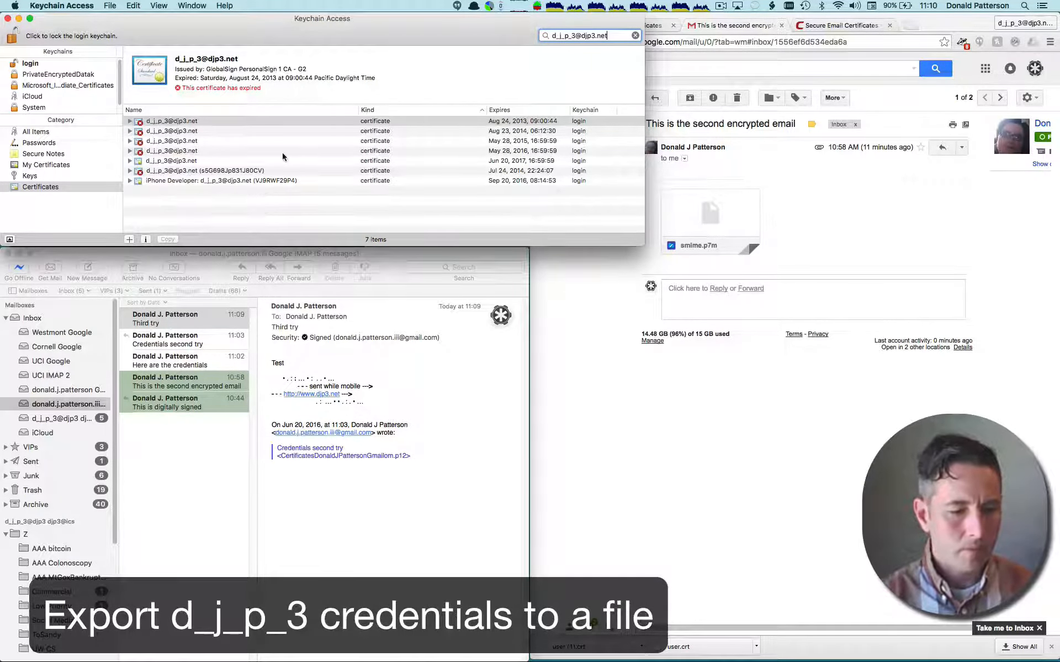
# - Export the valid certificate expiring Jun 20, 2017 to Downloads as a .p12 file, appending the account's user name to the name "Certificates"
pyautogui.click(200, 161)
pyautogui.rightClick(200, 161)
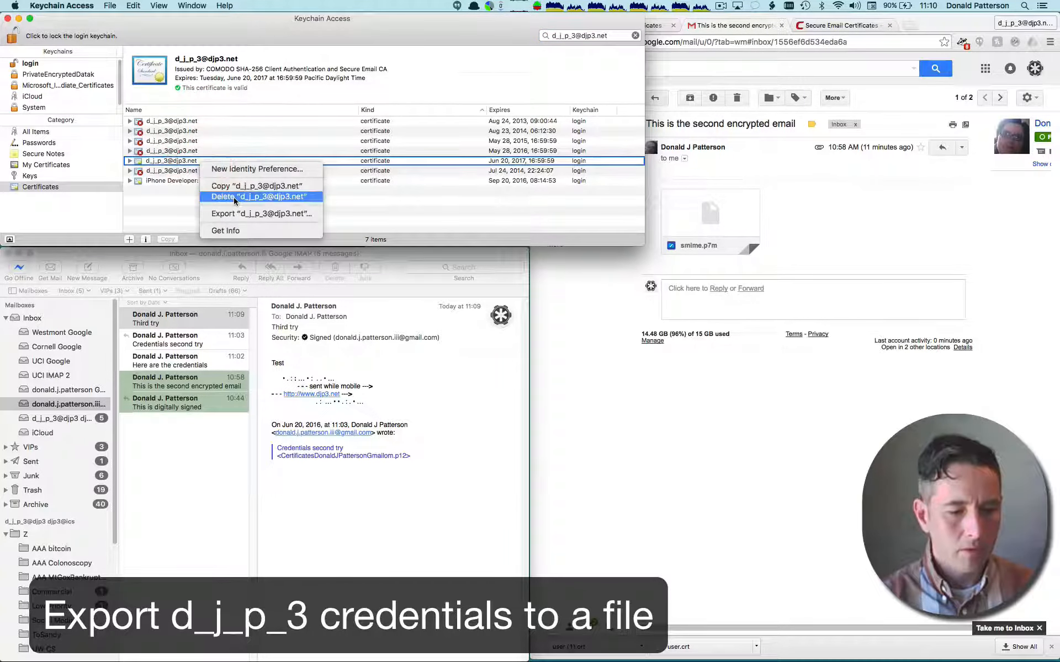
pyautogui.click(253, 213)
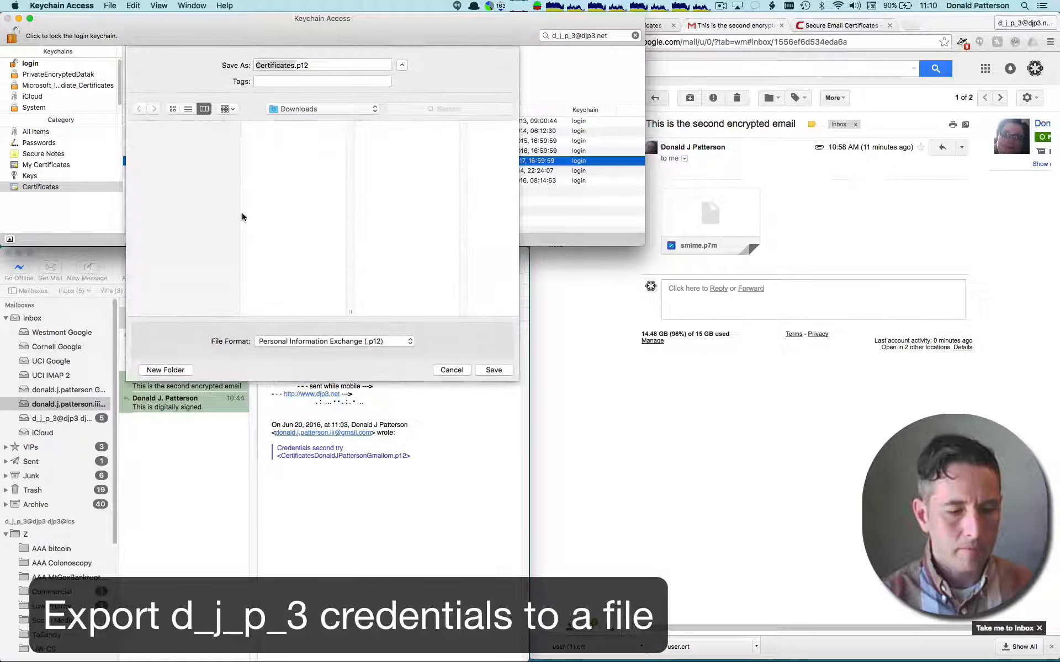
pyautogui.click(295, 66)
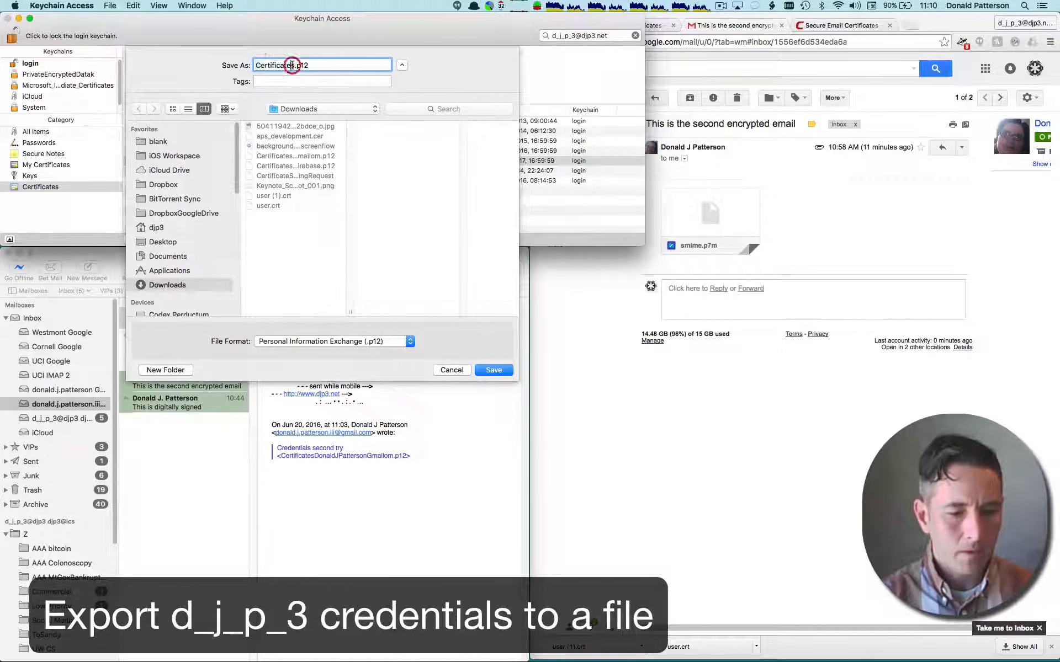
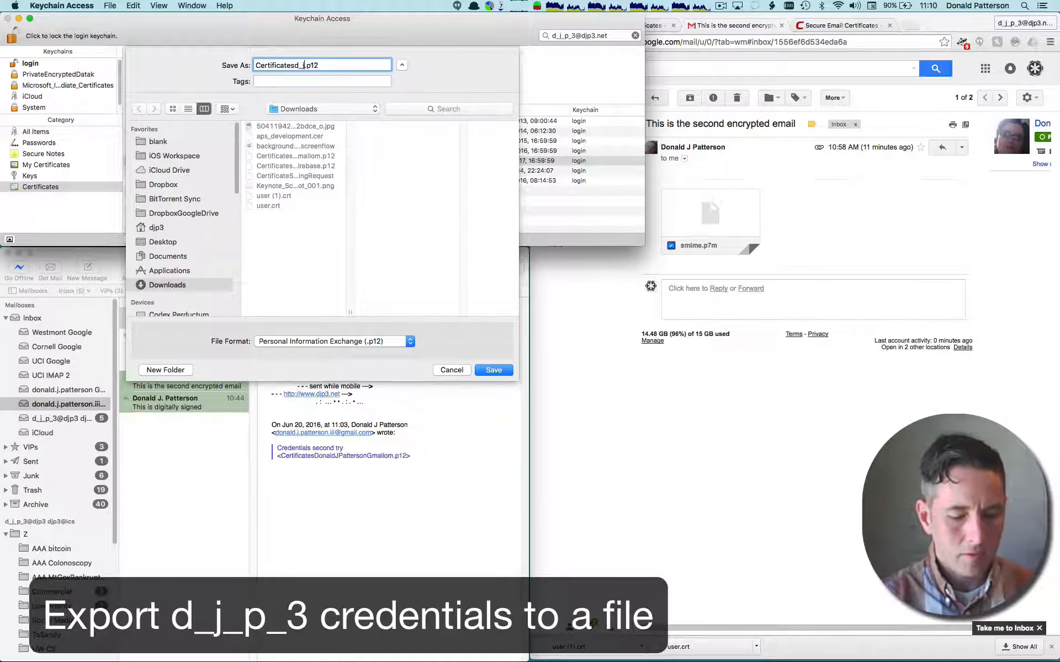
pyautogui.click(493, 370)
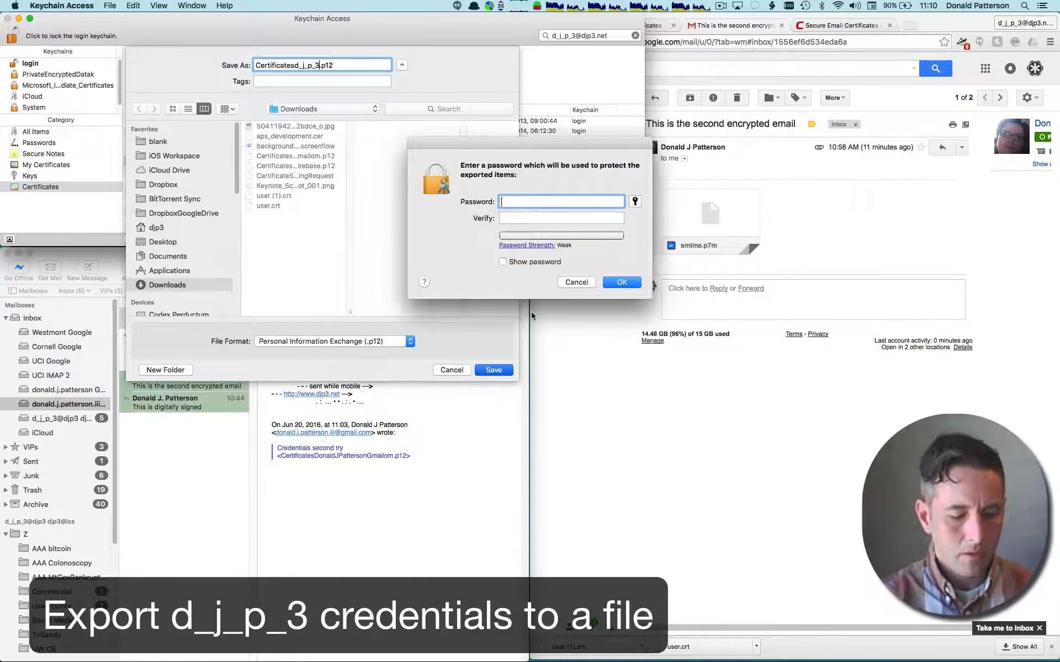
# - Enter and verify a protection password for the exported certificate file
pyautogui.write('test')
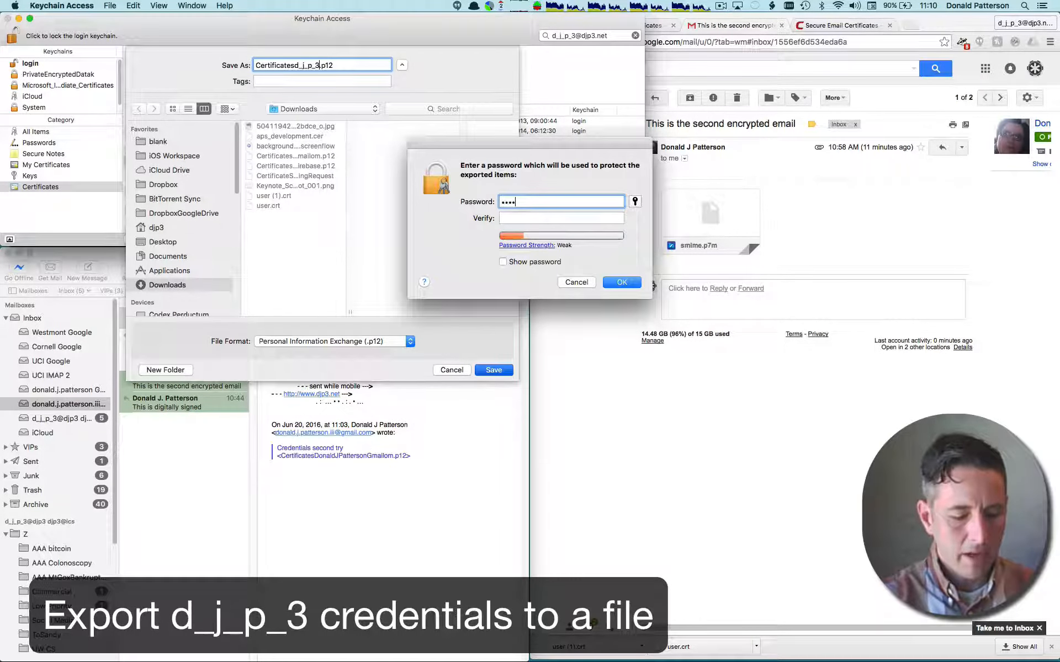
pyautogui.write('12345678')
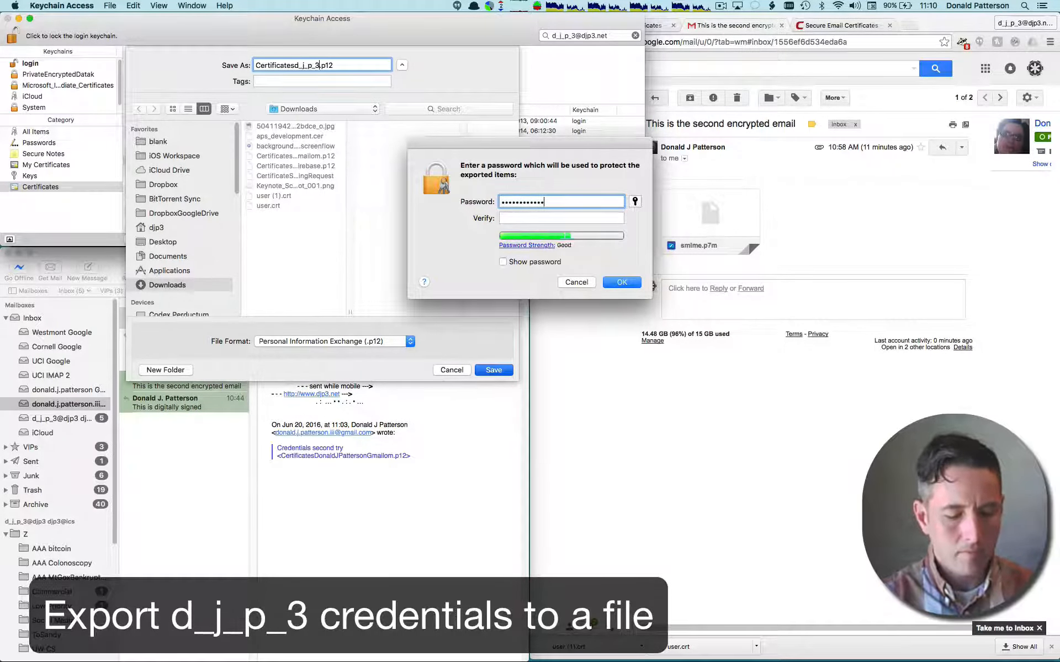
pyautogui.write('•••••')
pyautogui.press('Tab')
pyautogui.write('••')
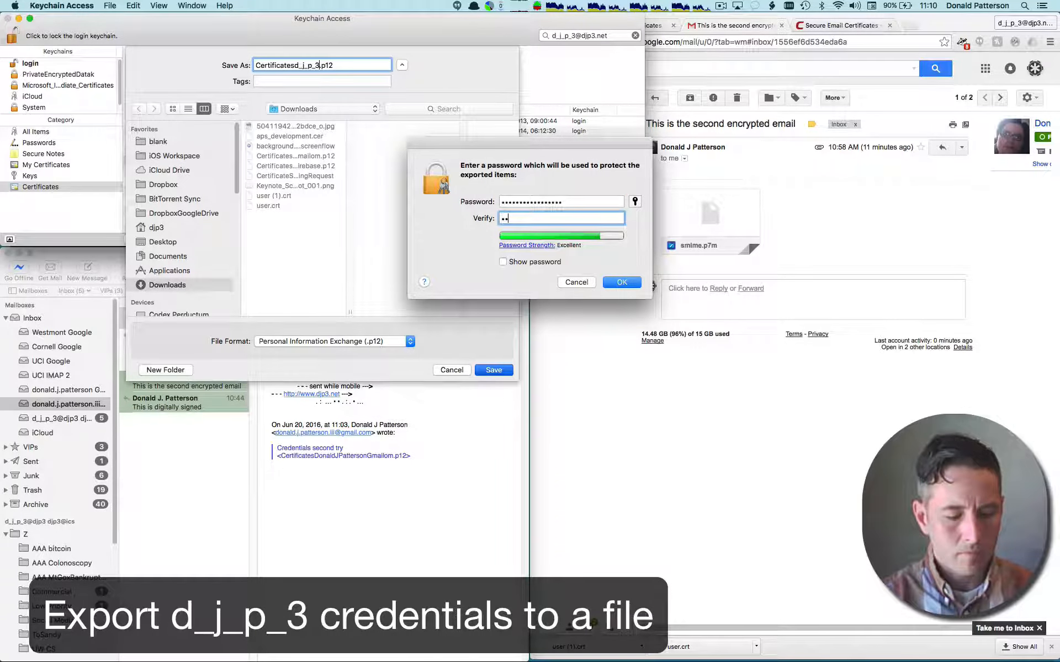
pyautogui.write('st1234567')
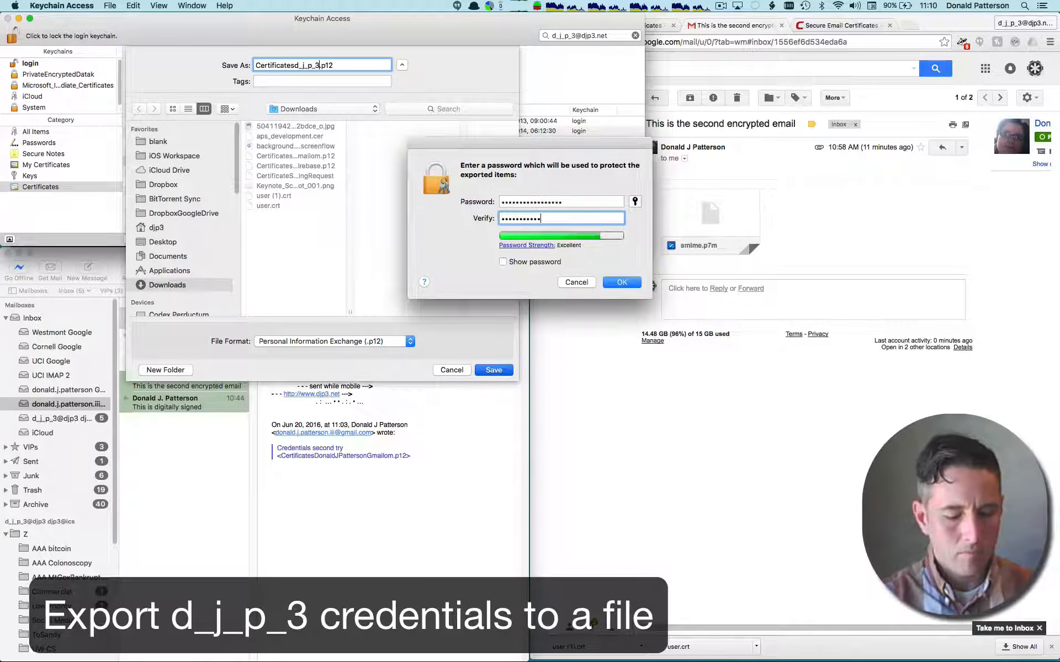
pyautogui.write('890')
pyautogui.press('Return')
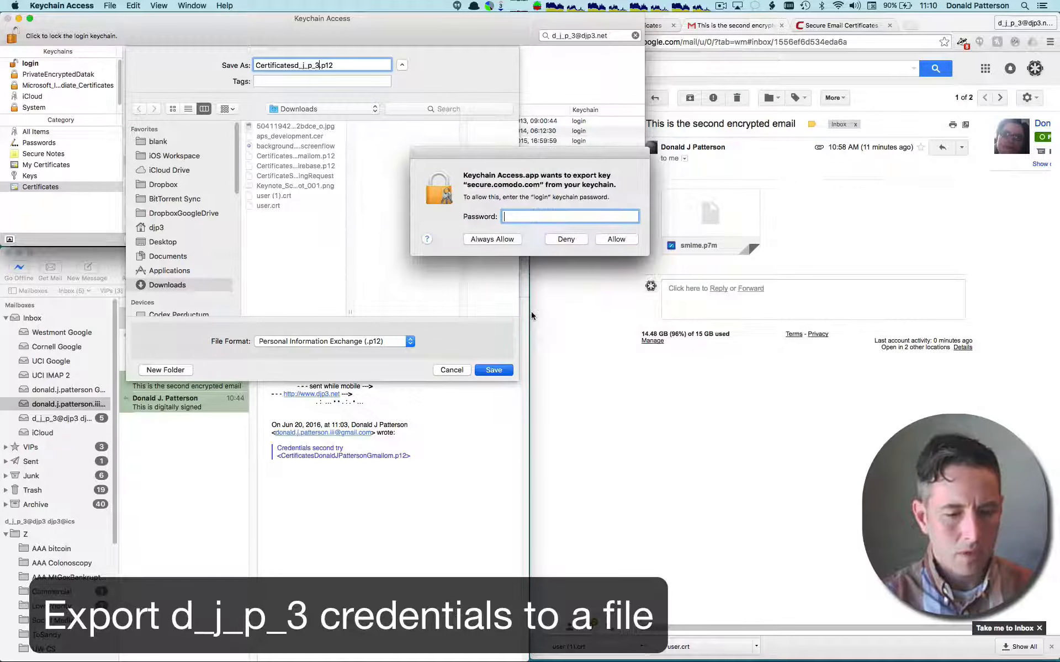
# - Enter the login keychain password to allow the private key's export
pyautogui.write('•••')
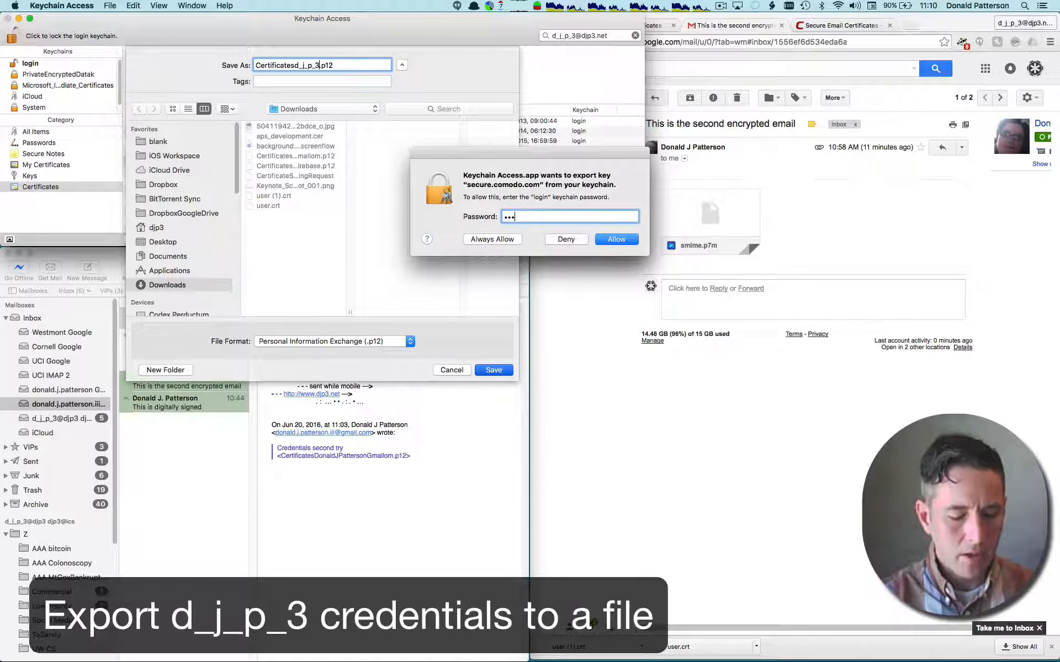
pyautogui.write('••••••••')
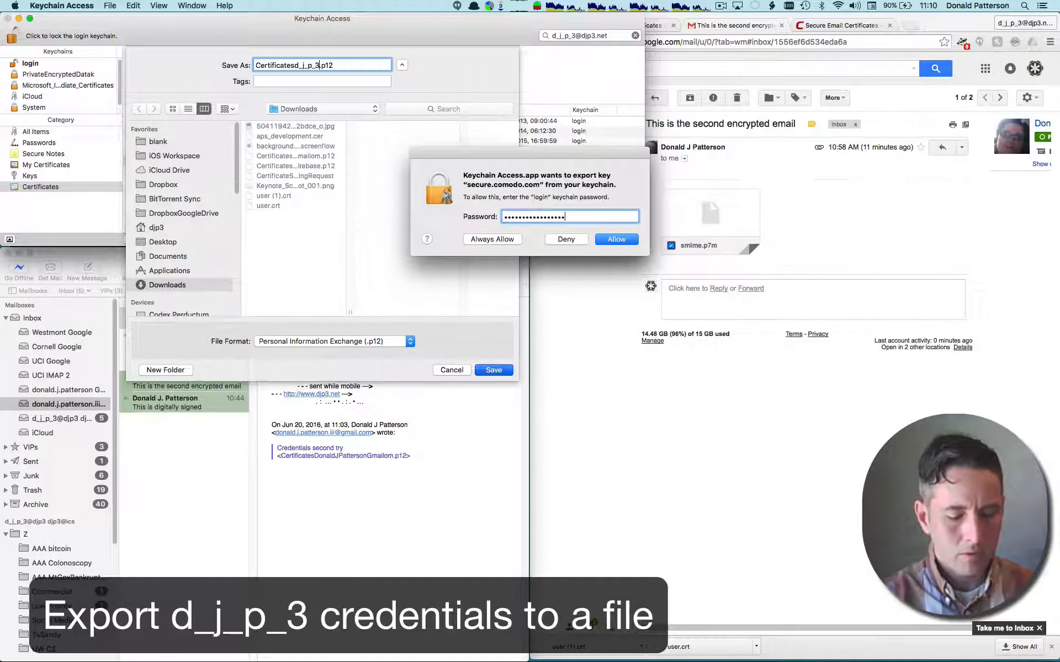
pyautogui.press('Return')
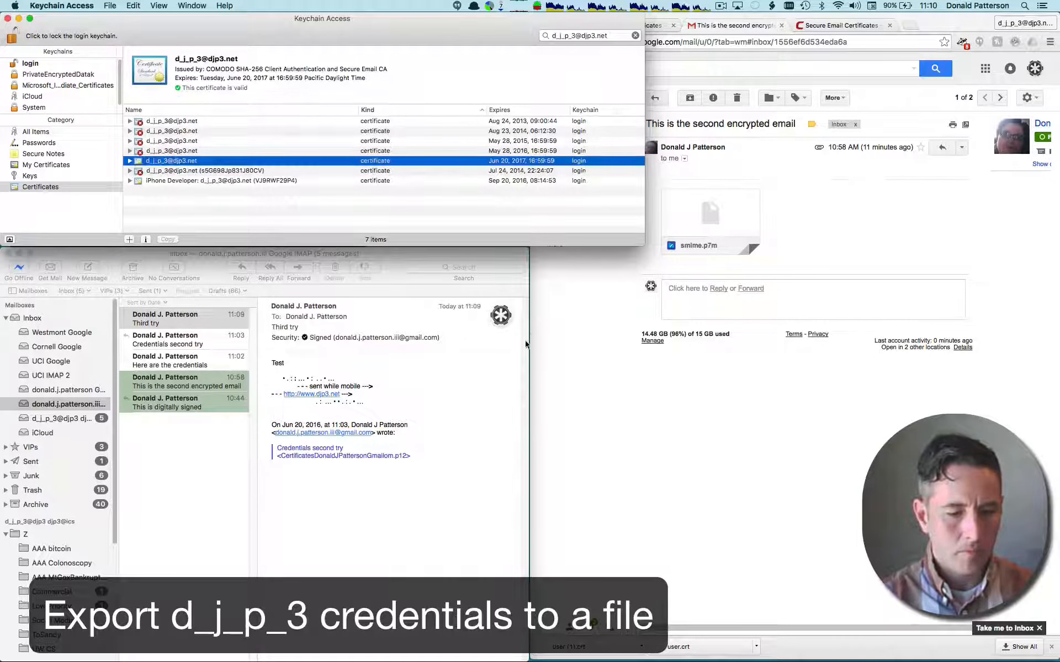
# - Switch to Mail, open the non-Gmail account's inbox and start a new message addressed to the owner
pyautogui.click(468, 376)
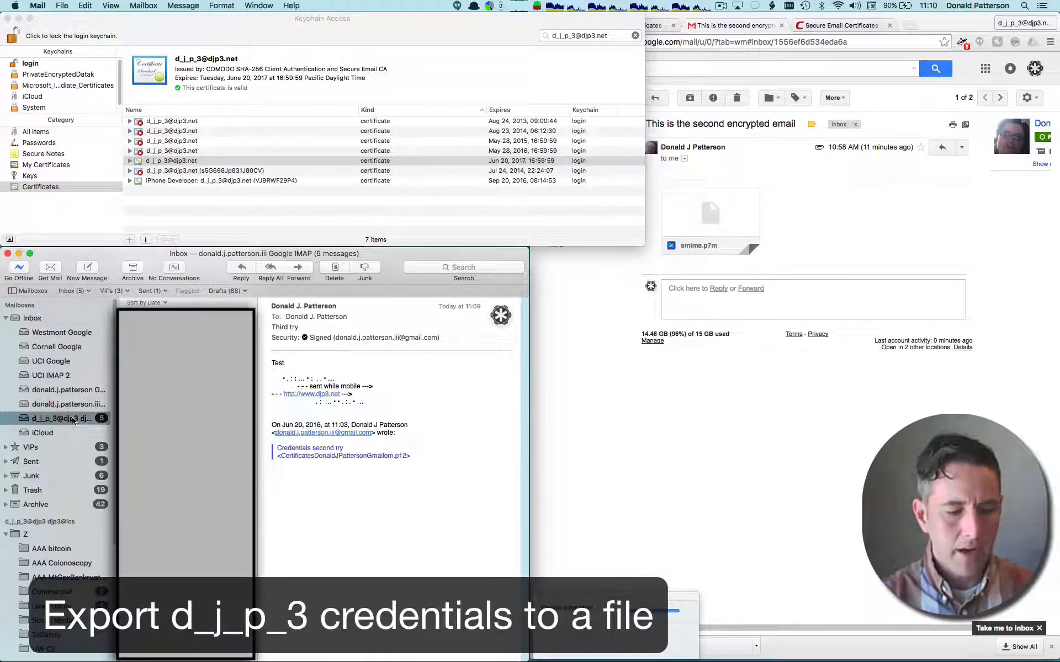
pyautogui.click(72, 420)
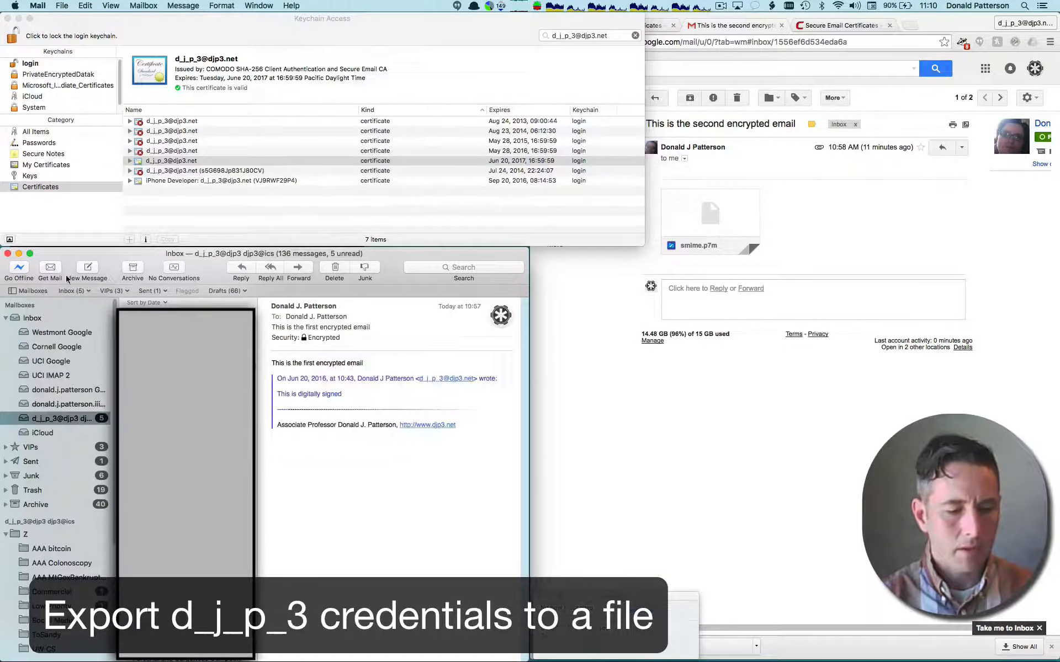
pyautogui.click(88, 267)
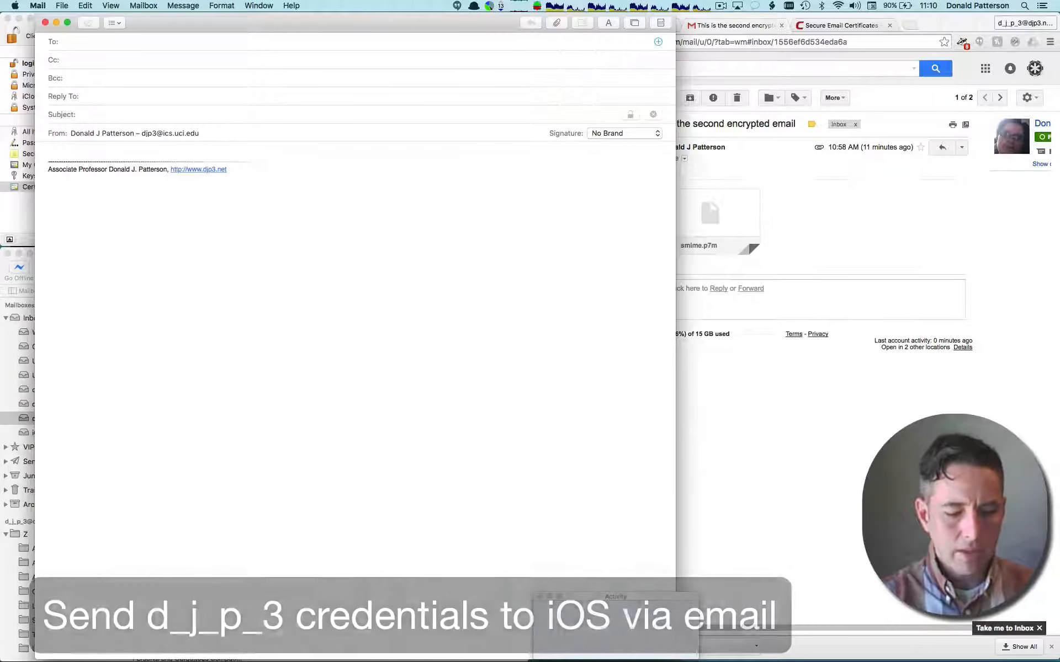
pyautogui.write('d')
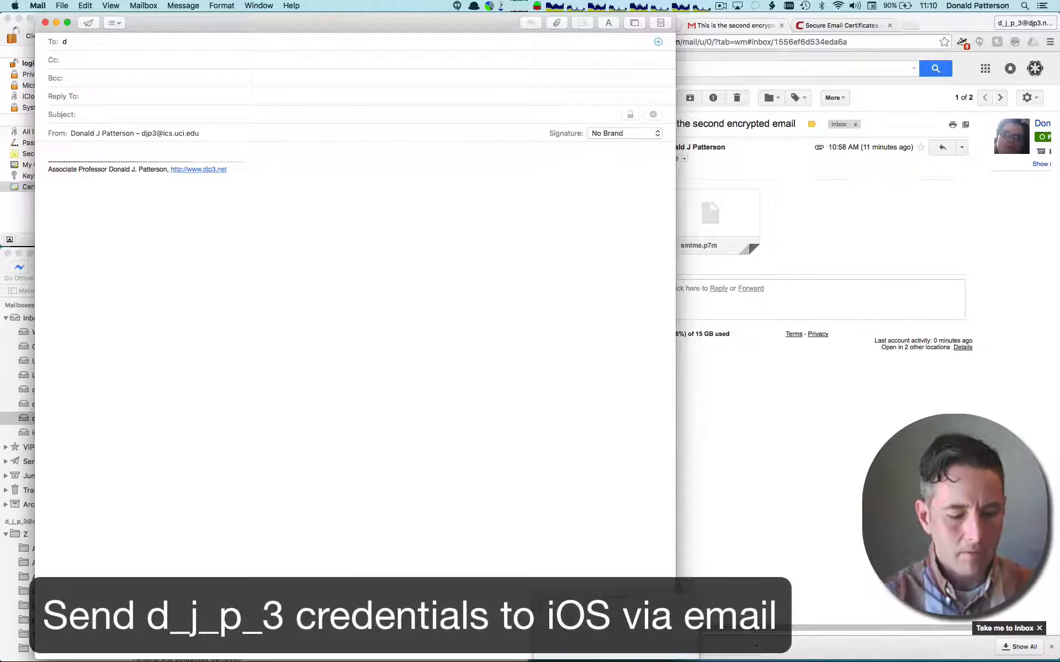
pyautogui.write('-J-_')
pyautogui.press('Tab')
pyautogui.press('Tab')
pyautogui.press('Tab')
pyautogui.press('Tab')
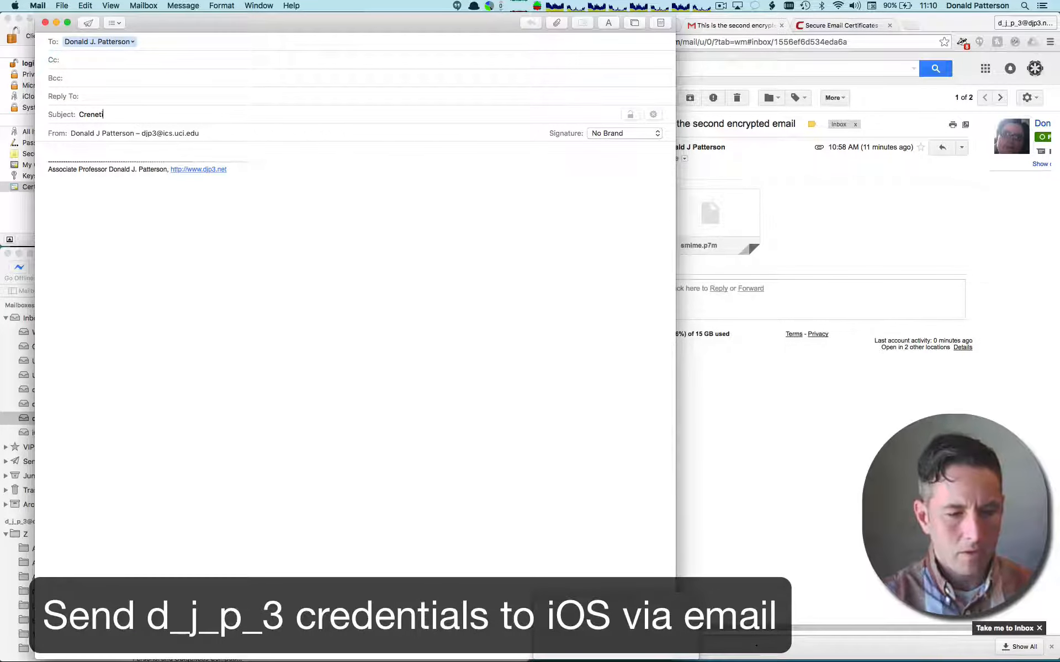
# - Enter "Credentials" as the subject and set the sender to the owner's non-Gmail e-mail address covered by the certificate
pyautogui.write('Creneti')
pyautogui.press('BackSpace')
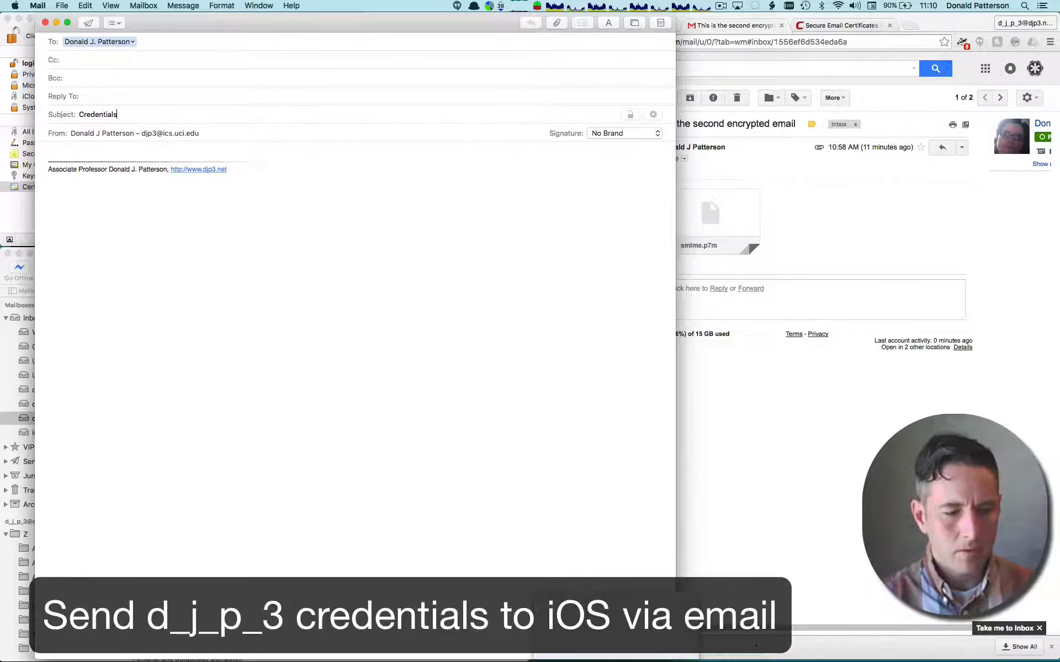
pyautogui.click(215, 134)
pyautogui.click(216, 142)
pyautogui.click(211, 153)
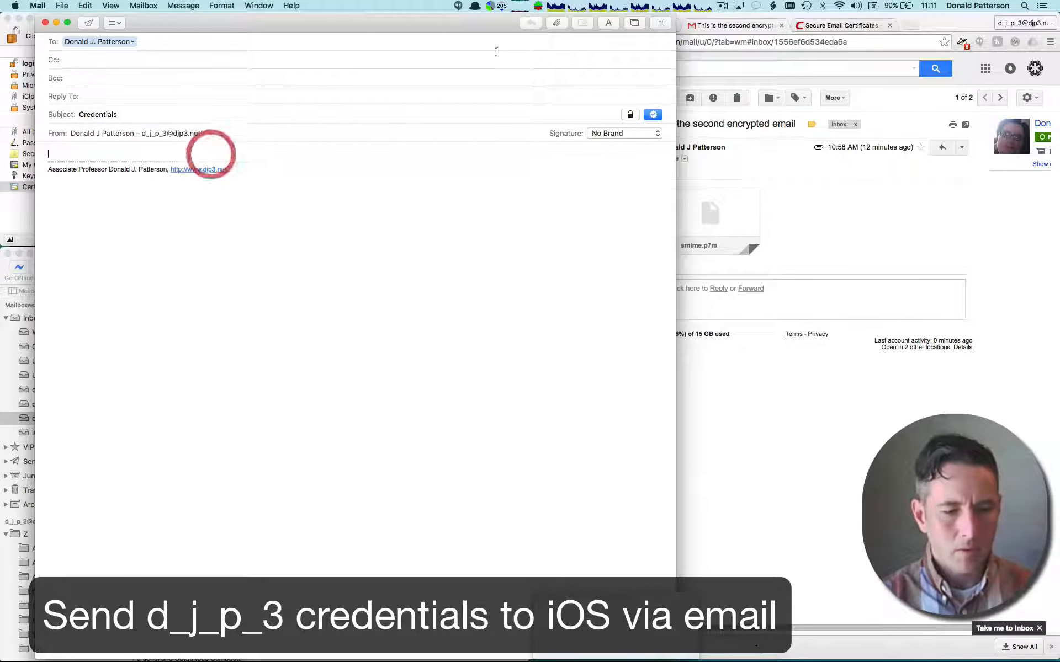
# - Attach the newly exported non-Gmail .p12 certificate file from Downloads and send the message
pyautogui.click(555, 23)
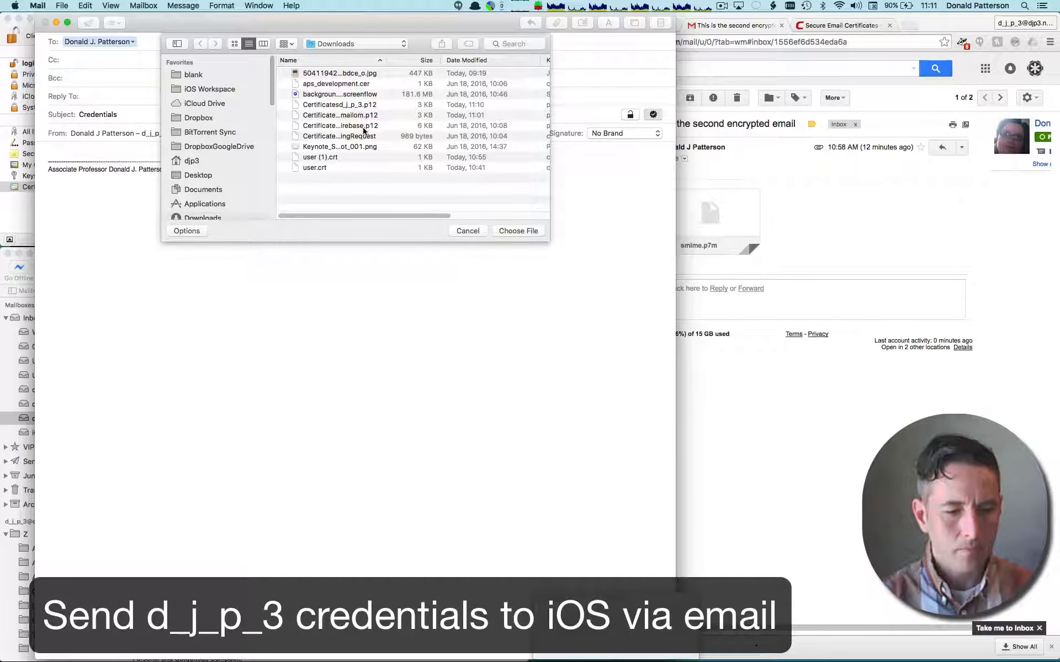
pyautogui.click(363, 105)
pyautogui.click(528, 231)
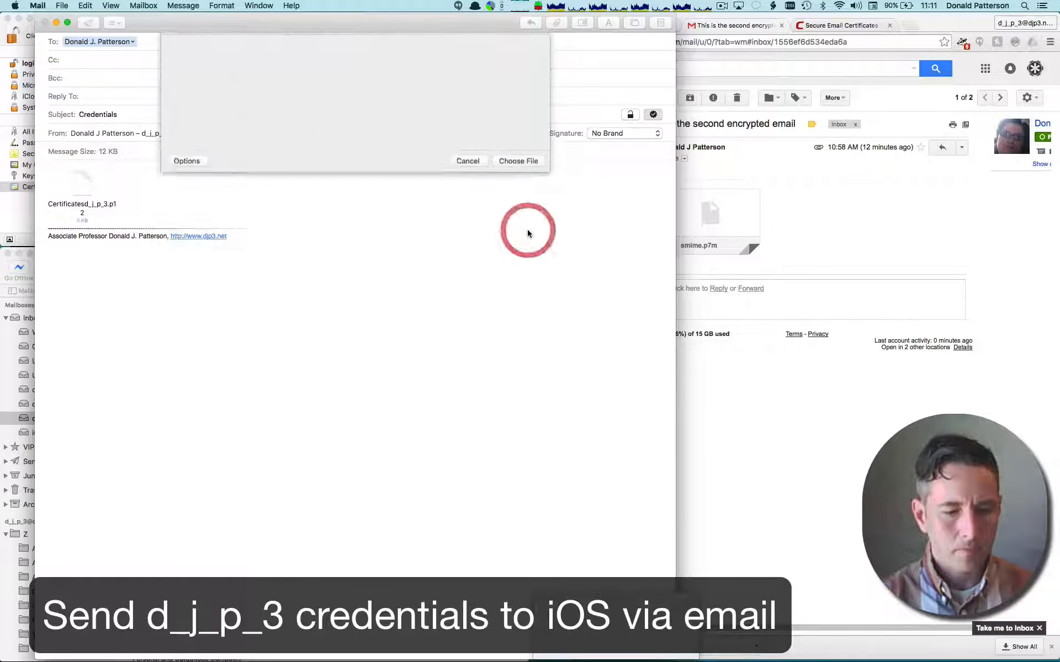
pyautogui.click(653, 116)
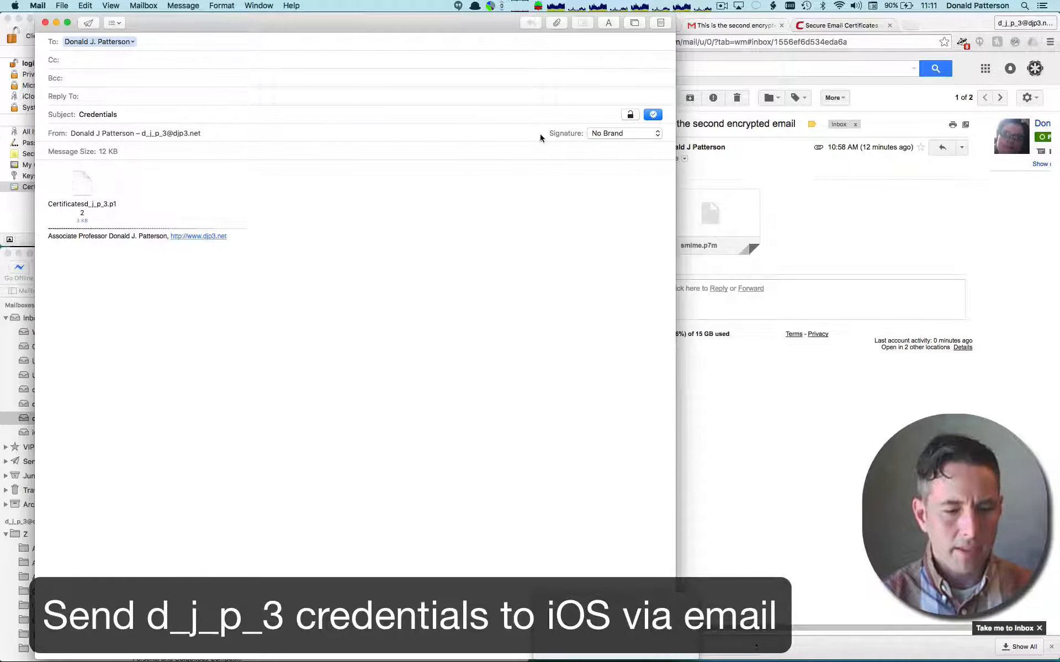
pyautogui.click(88, 24)
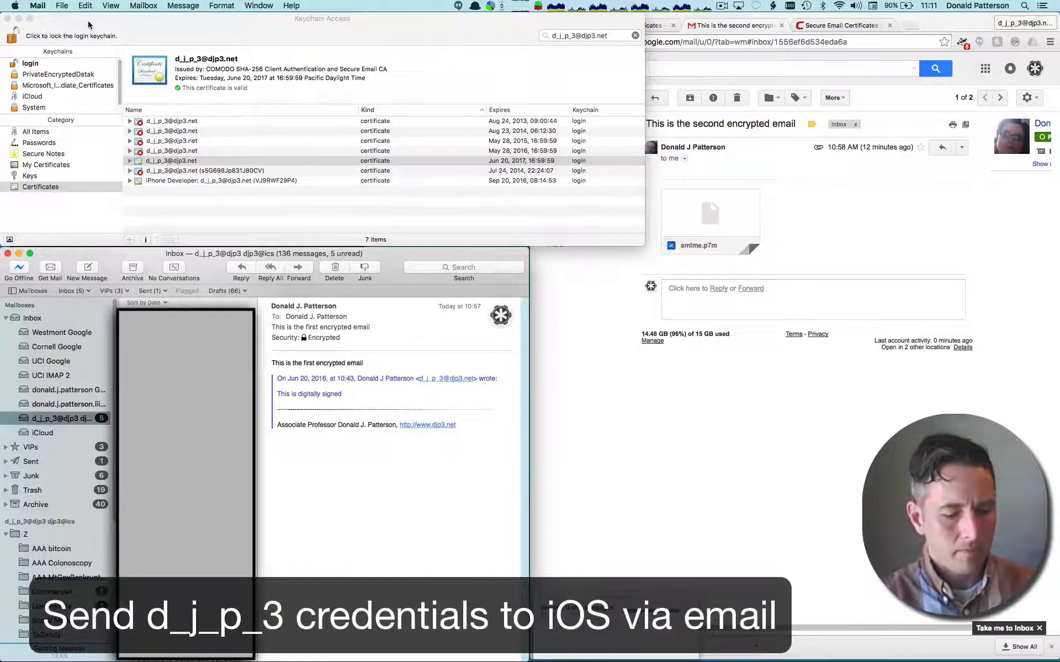
# - Switch to the mirrored iPhone in QuickTime Player and enter "Test" as the subject of the new message
pyautogui.press('super+Tab')
pyautogui.press('super+Tab')
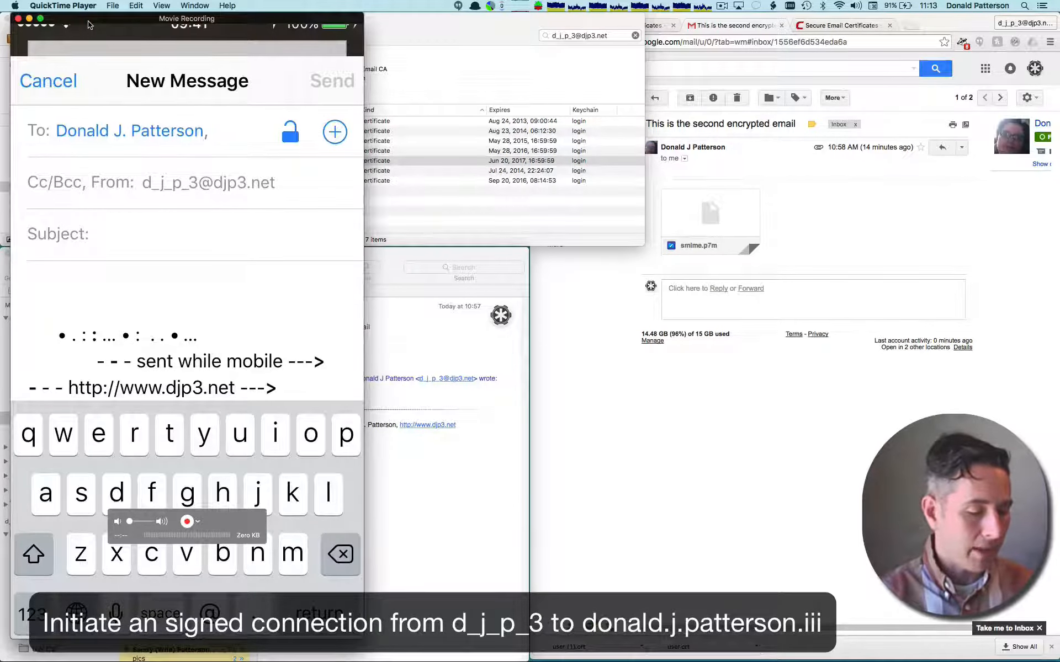
pyautogui.press('Tab')
pyautogui.write('T')
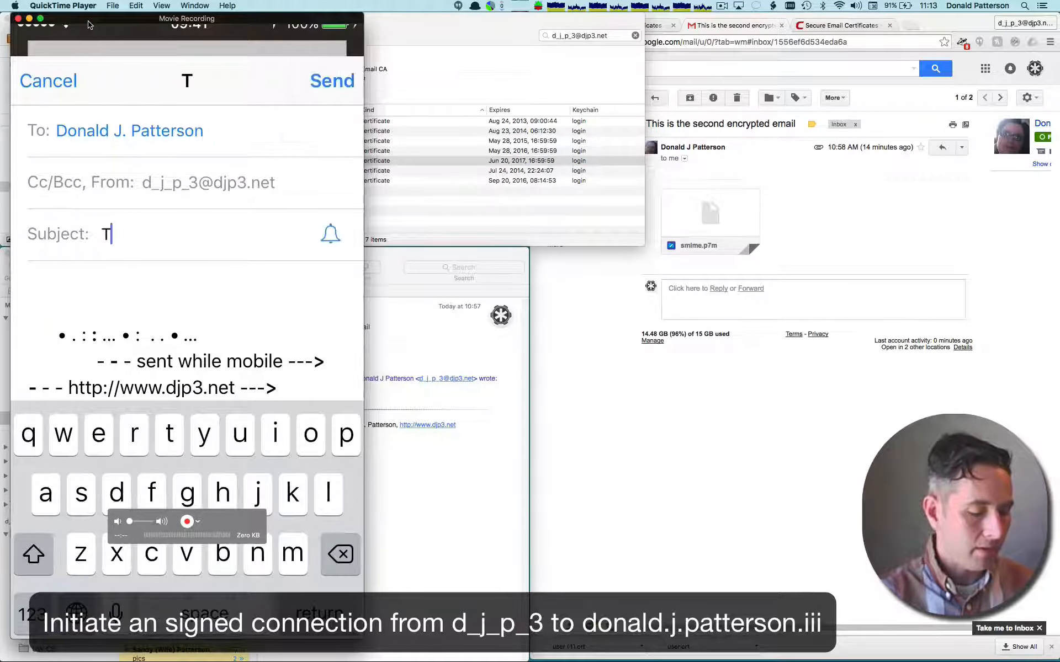
pyautogui.write('est')
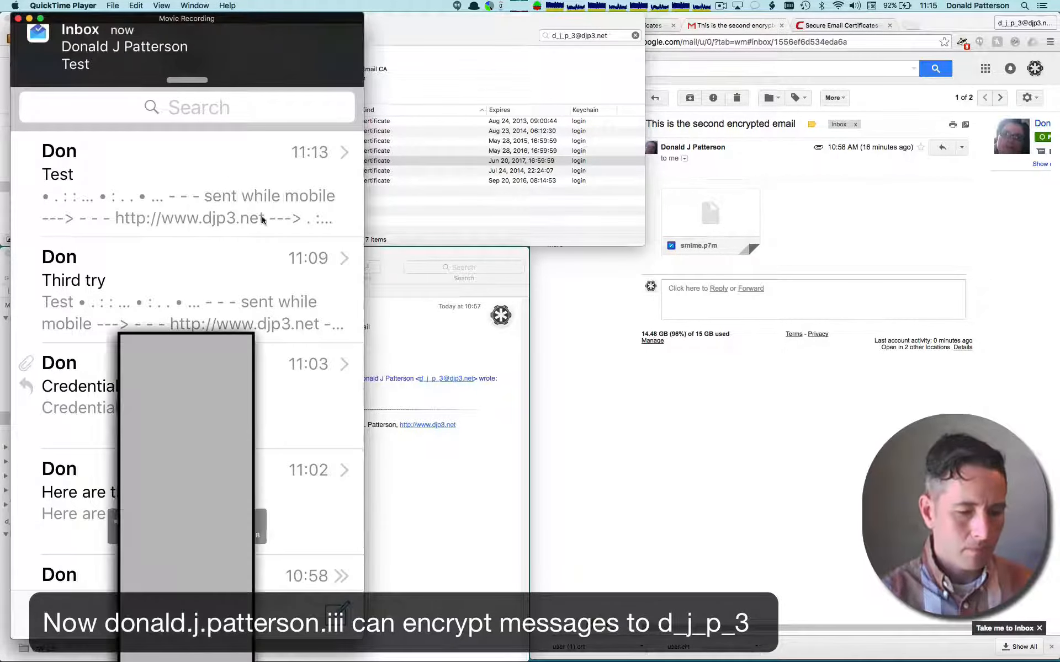
# - Return to Mail, fetch new messages for the non-Gmail account and open the newest "Test" message to check its security status
pyautogui.click(439, 453)
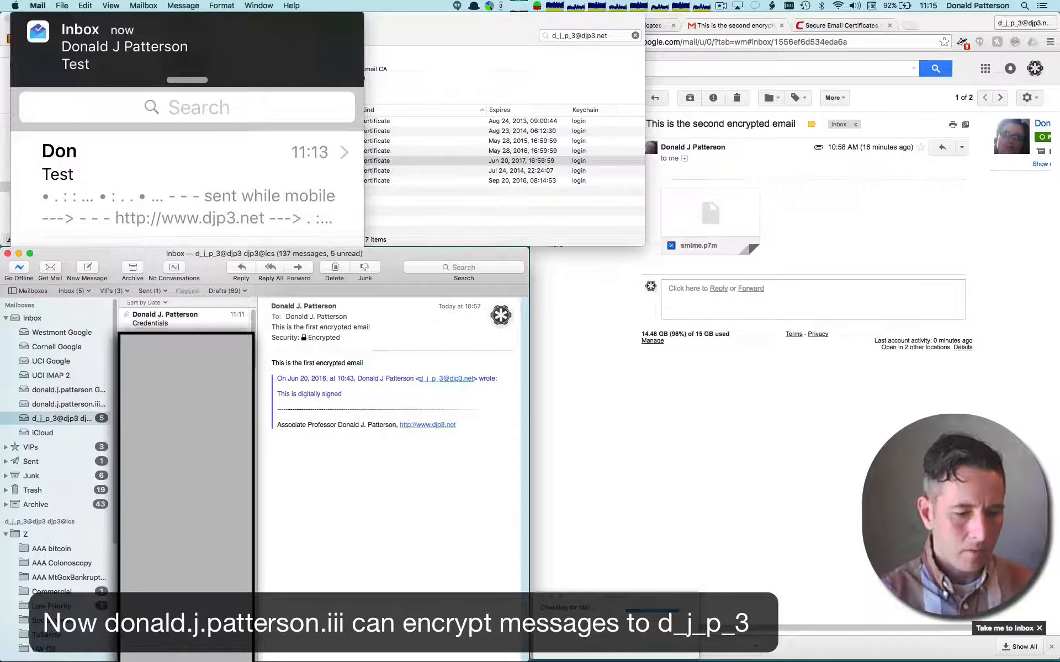
pyautogui.click(42, 268)
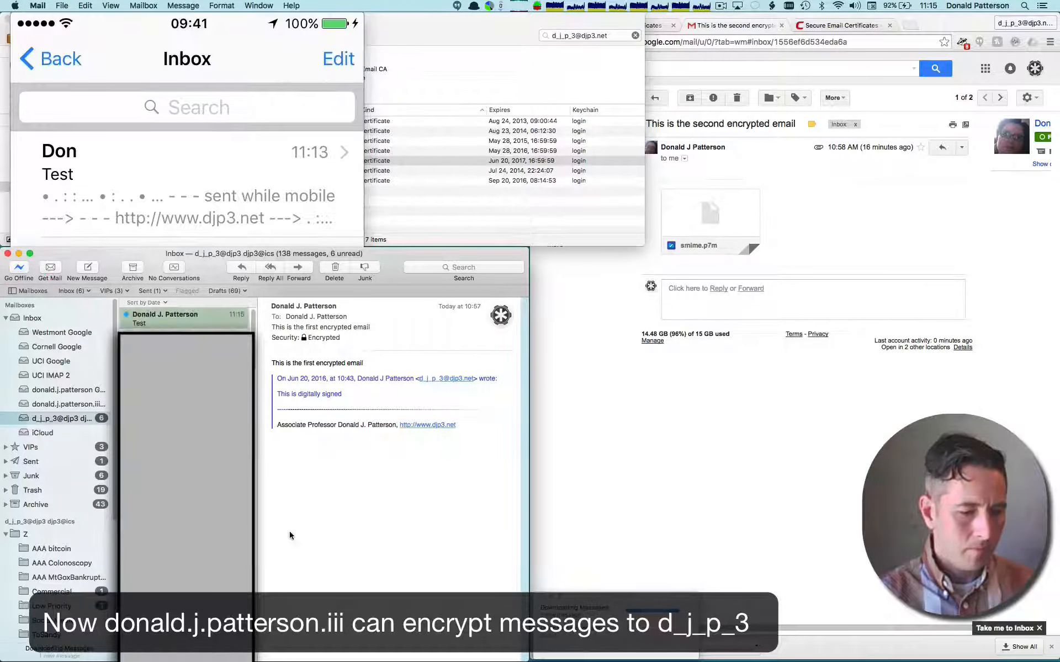
pyautogui.click(202, 327)
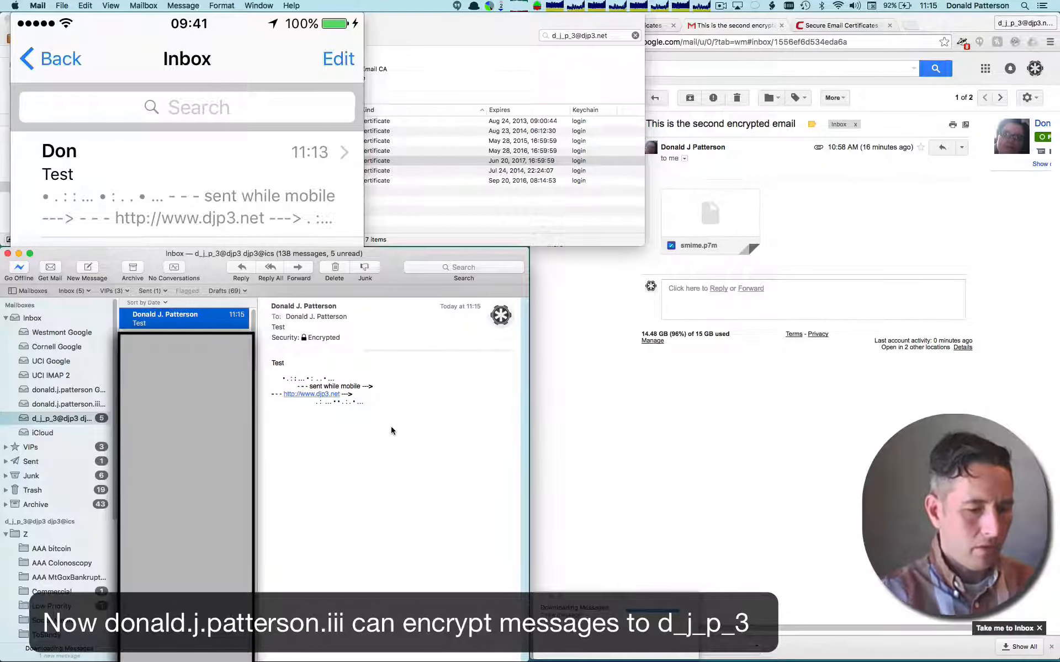
# - Switch to the mirrored iPhone in QuickTime Player and examine the signature and encryption indicators on the "Encrypted" message
pyautogui.press('super+Tab')
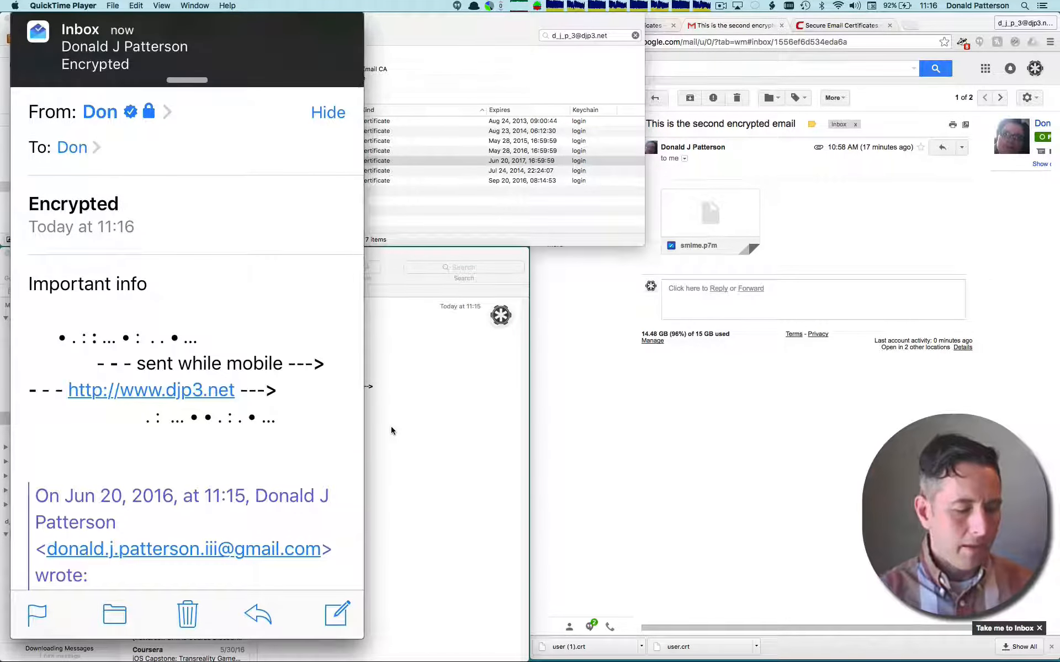
pyautogui.moveTo(141, 140)
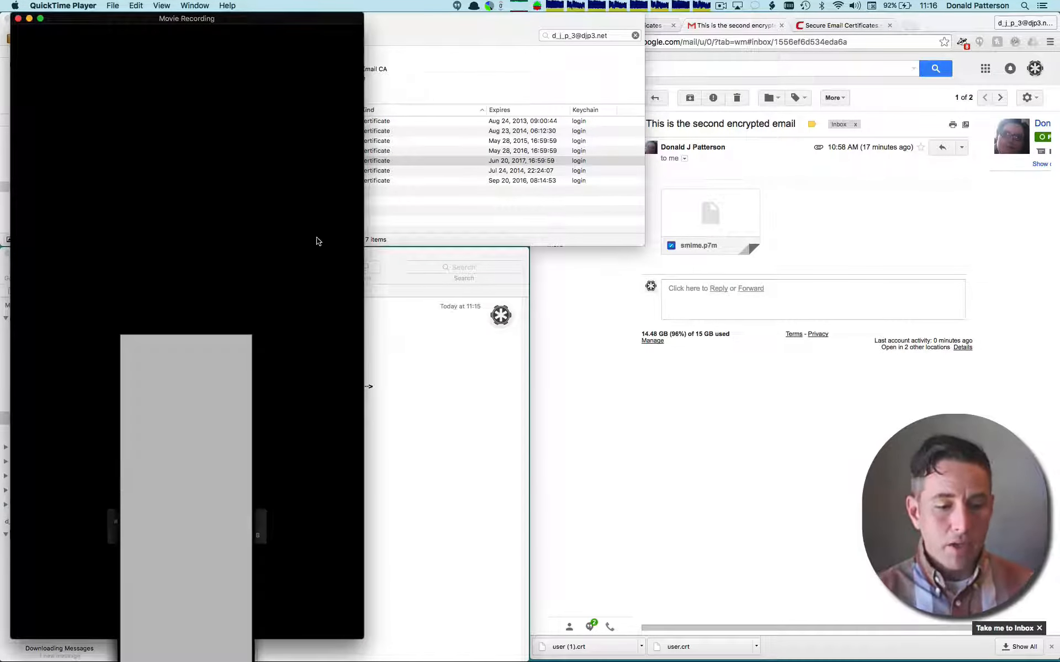
pyautogui.click(393, 263)
pyautogui.click(439, 65)
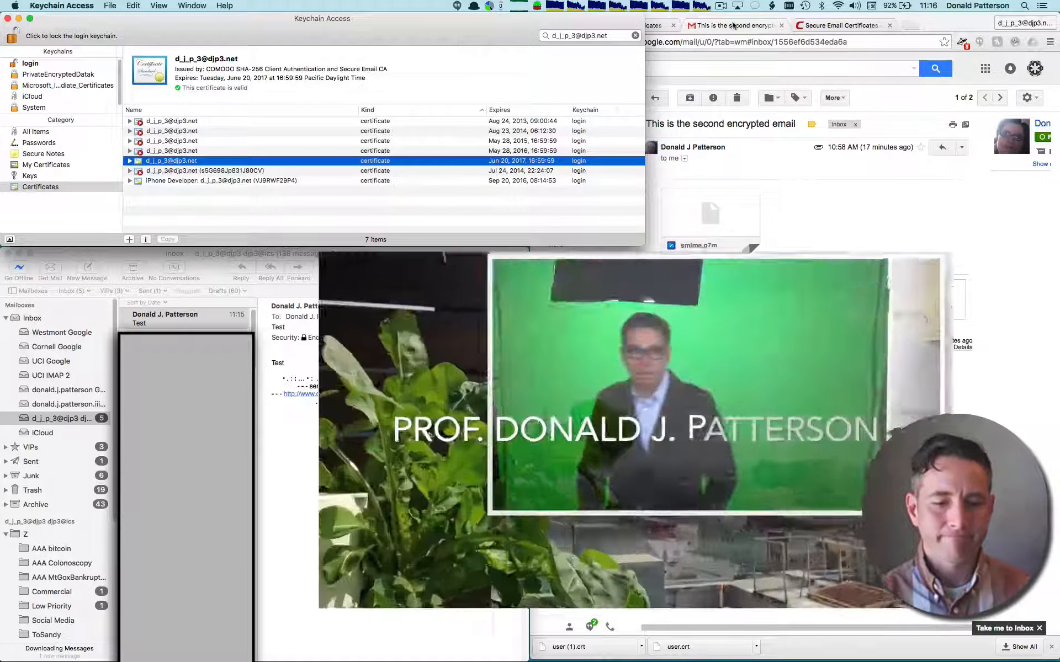
pyautogui.click(722, 5)
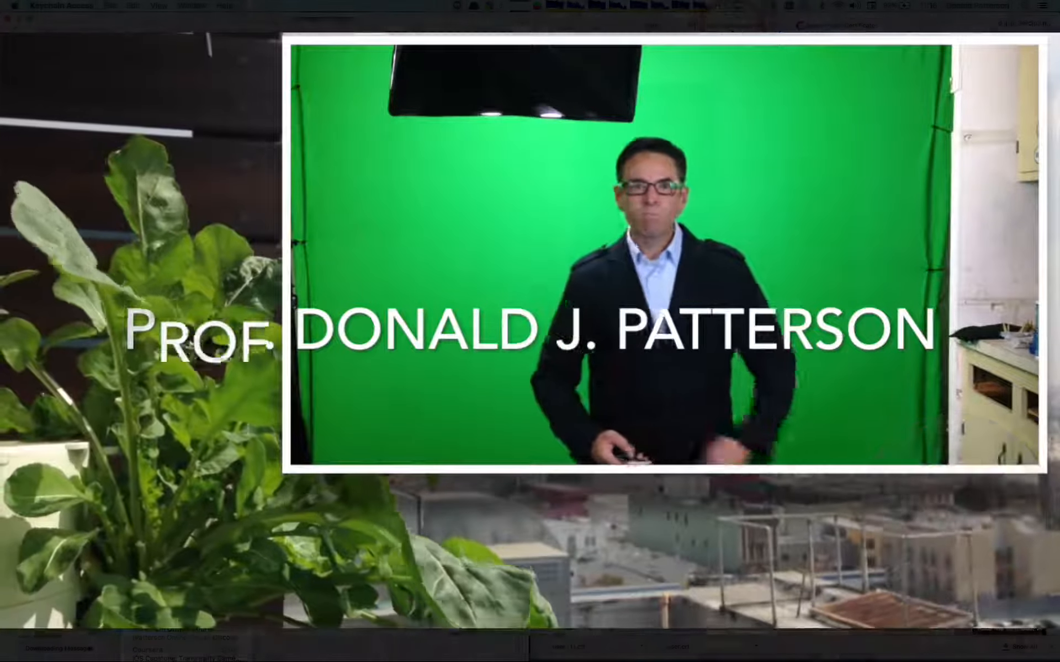